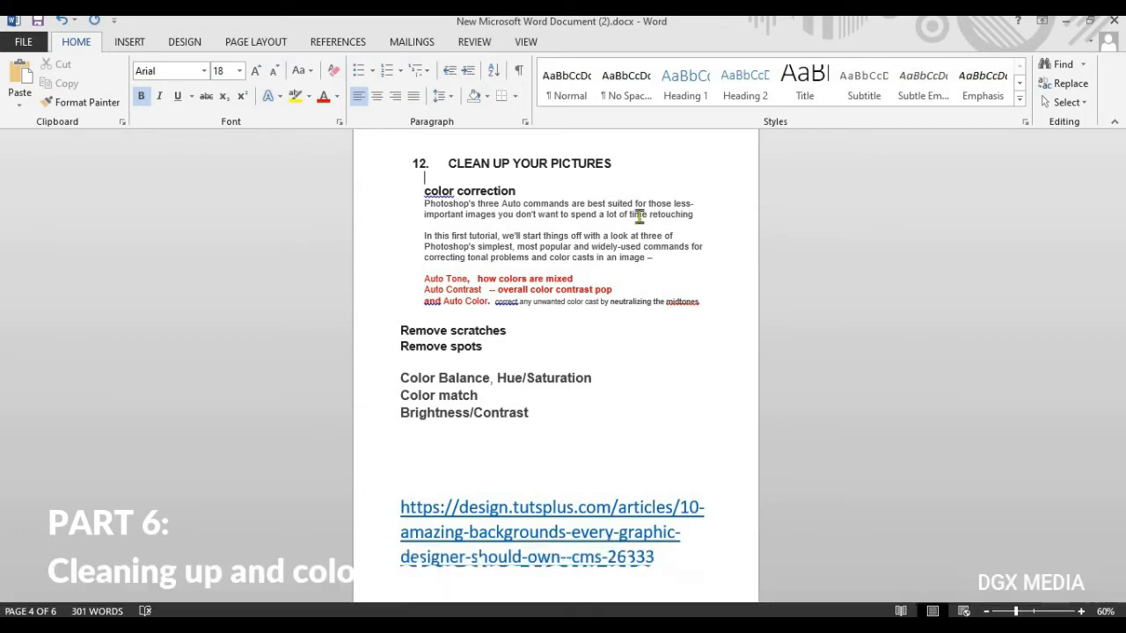
- Review the lesson outline from the struck-through cropping topics to the color correction notes under "Clean up your pictures"
click(466, 354)
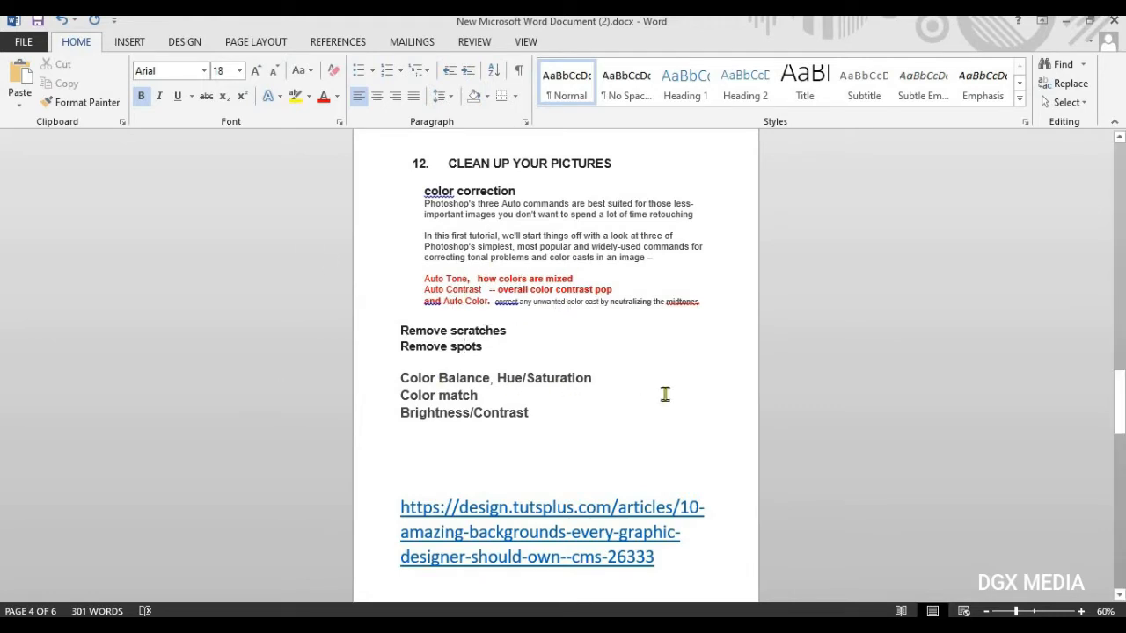
scroll(586, 401, up, 5)
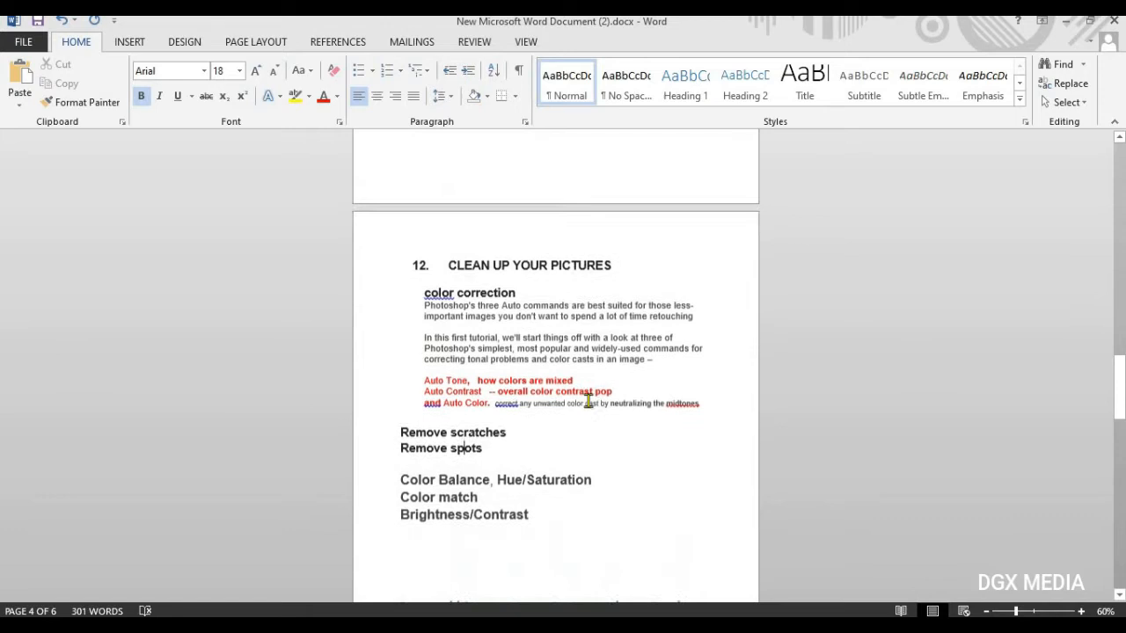
scroll(589, 400, up, 15)
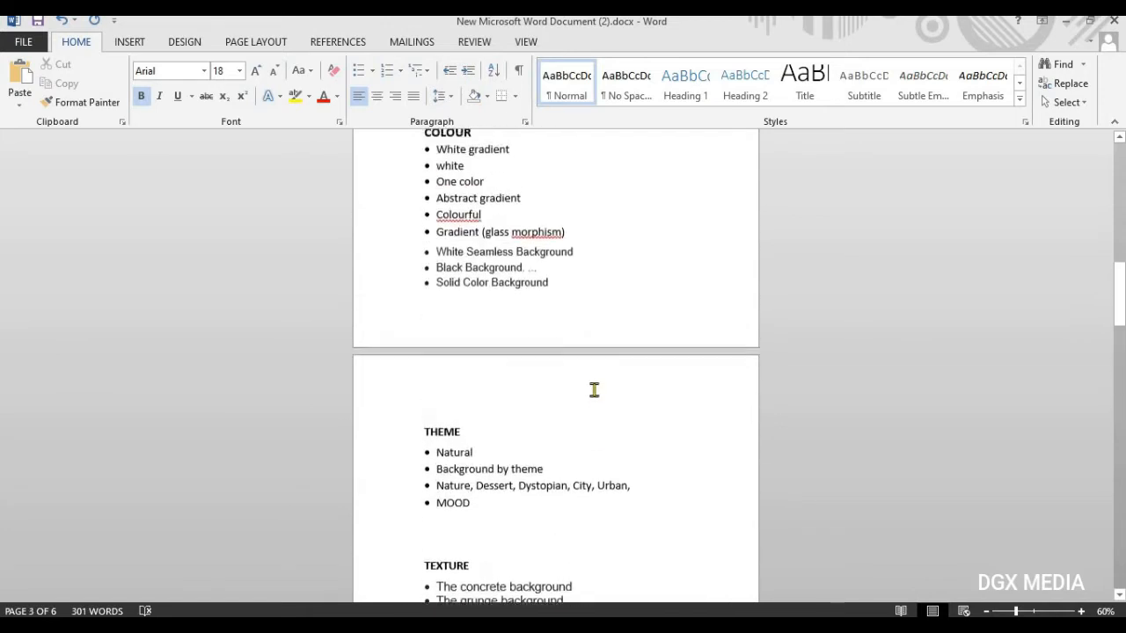
scroll(594, 390, up, 4)
scroll(593, 392, down, 4)
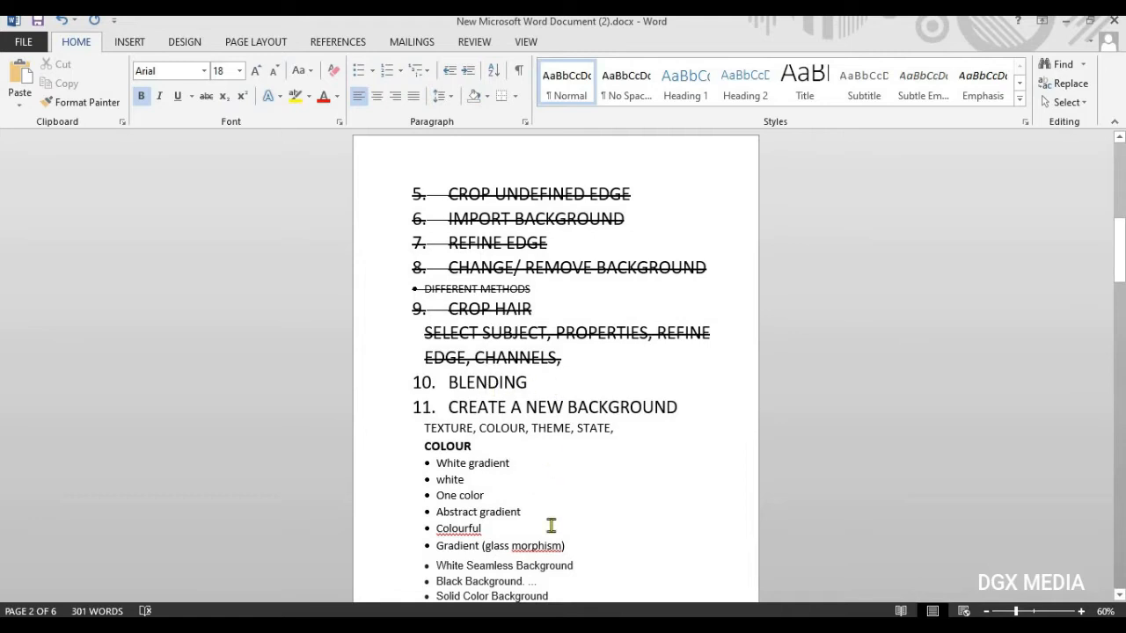
scroll(563, 413, down, 7)
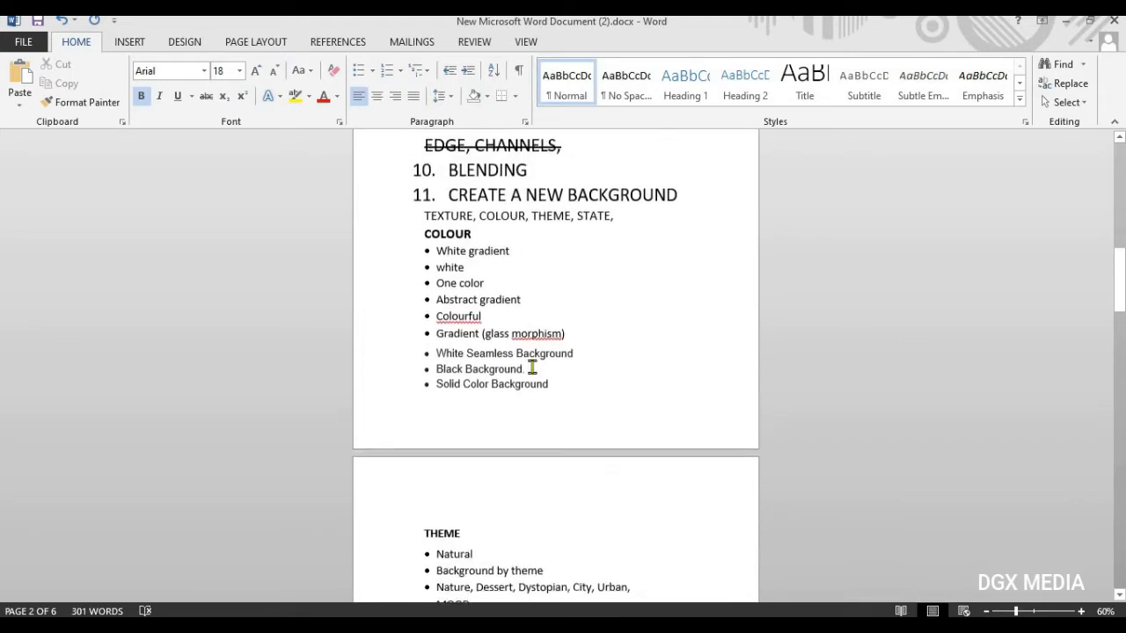
scroll(533, 377, down, 10)
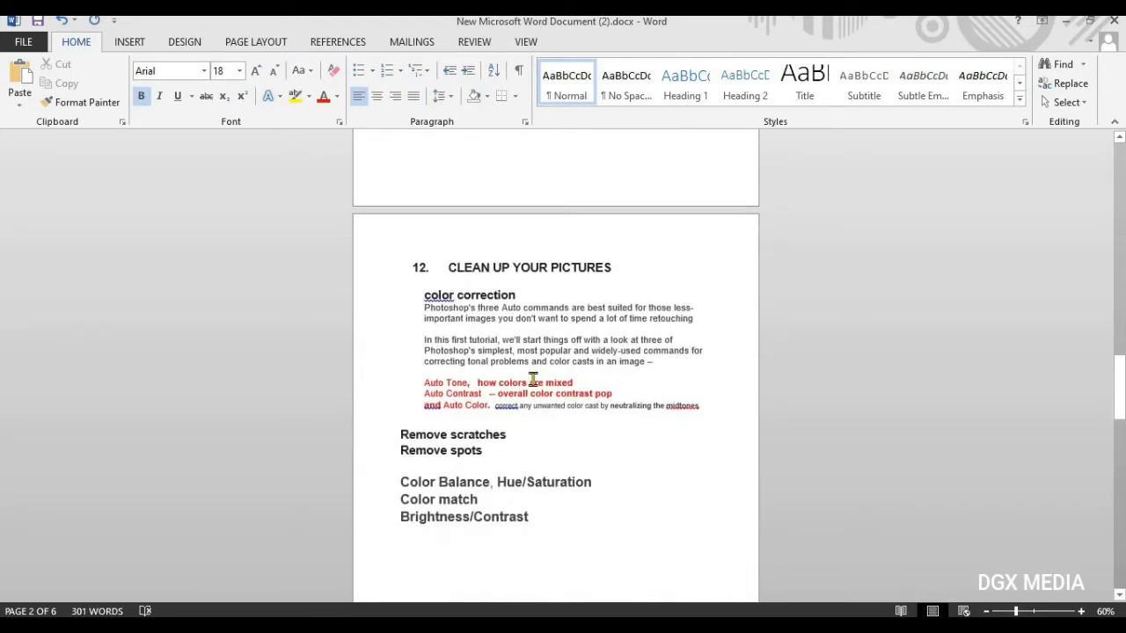
scroll(558, 493, up, 3)
click(475, 341)
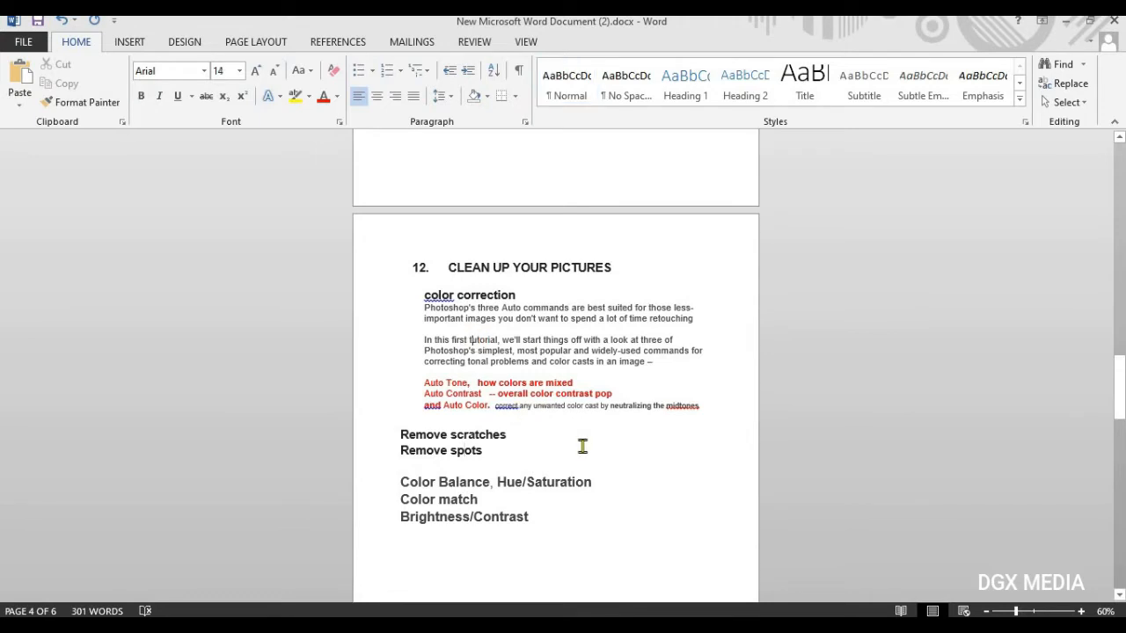
click(567, 362)
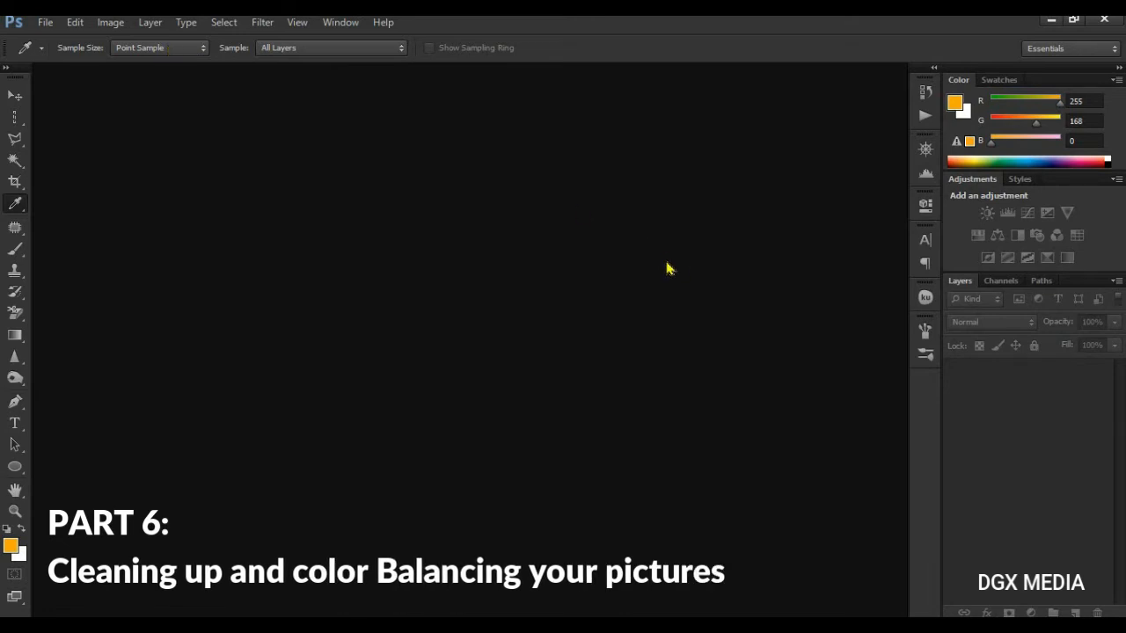
- Switch to Photoshop and examine where the Auto Tone, Auto Contrast and Auto Color commands are, checking the Pictures folder for sample images
click(112, 23)
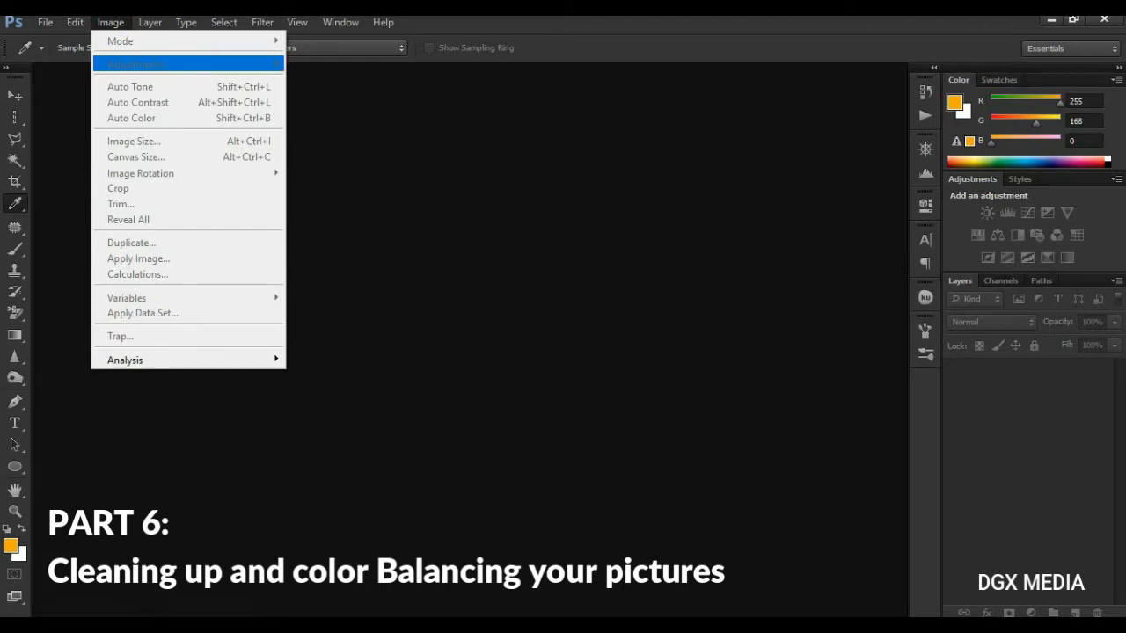
mouse_move(44, 22)
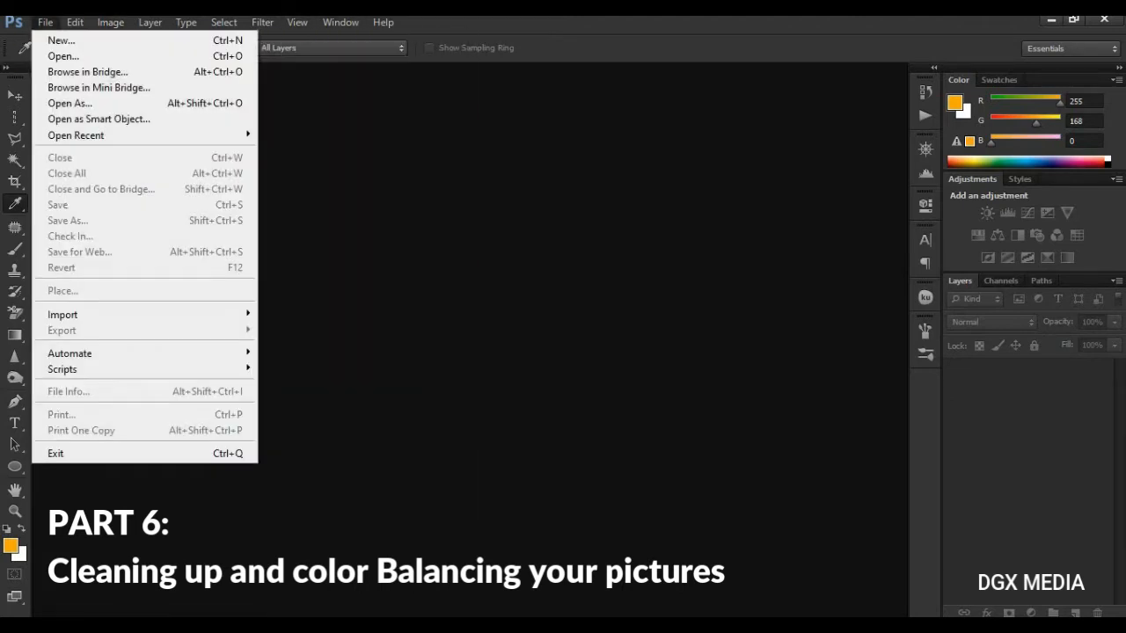
mouse_move(111, 22)
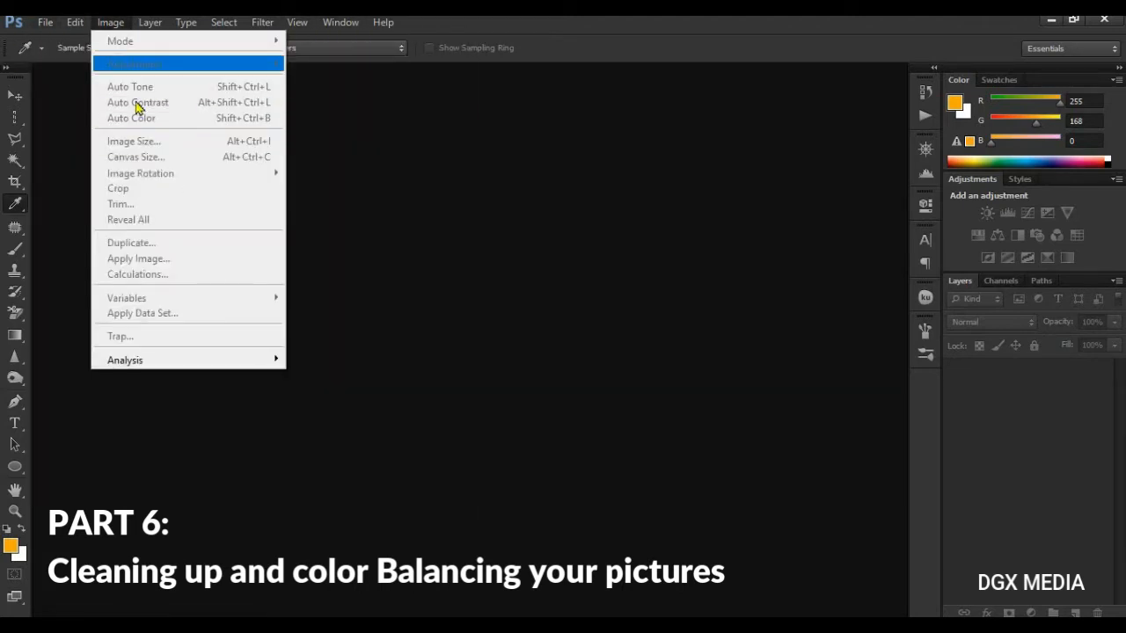
click(456, 176)
click(410, 626)
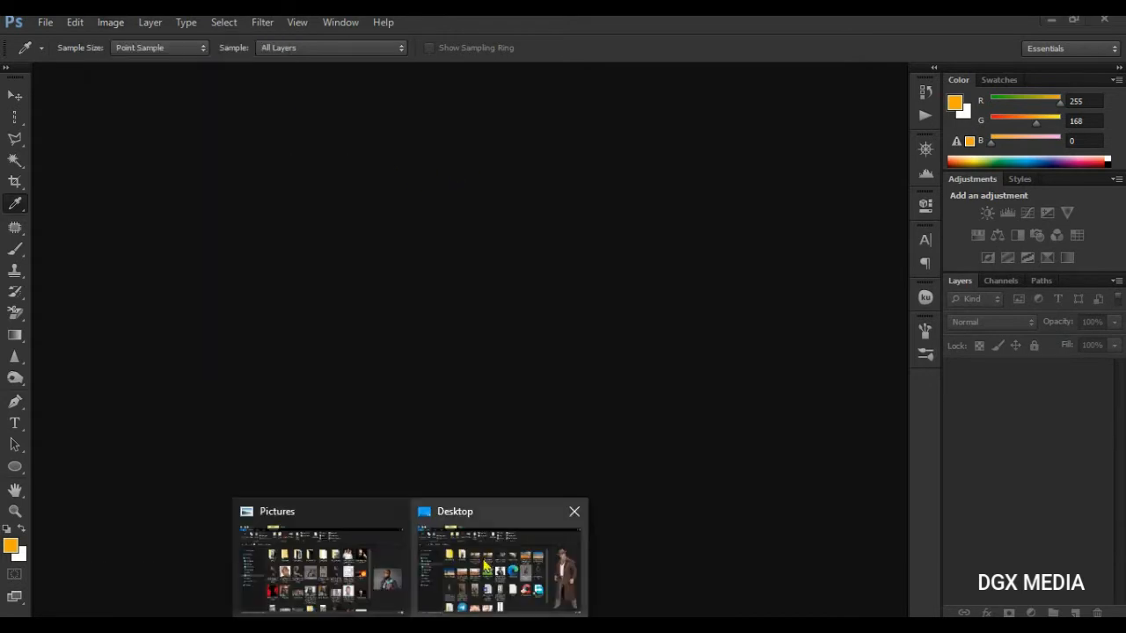
mouse_move(485, 565)
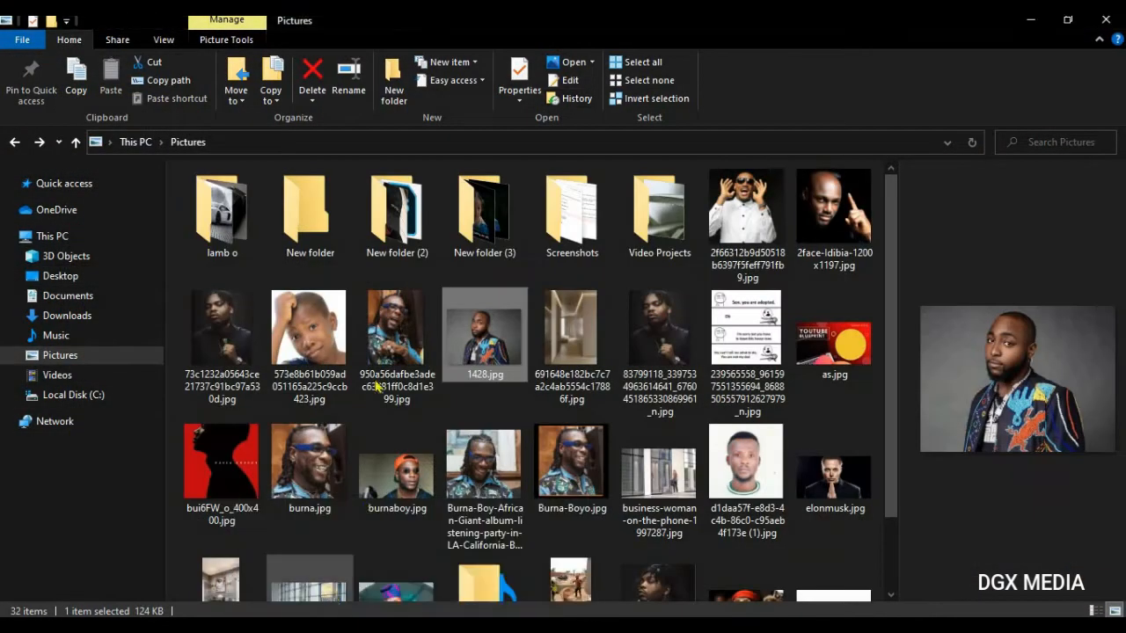
click(322, 570)
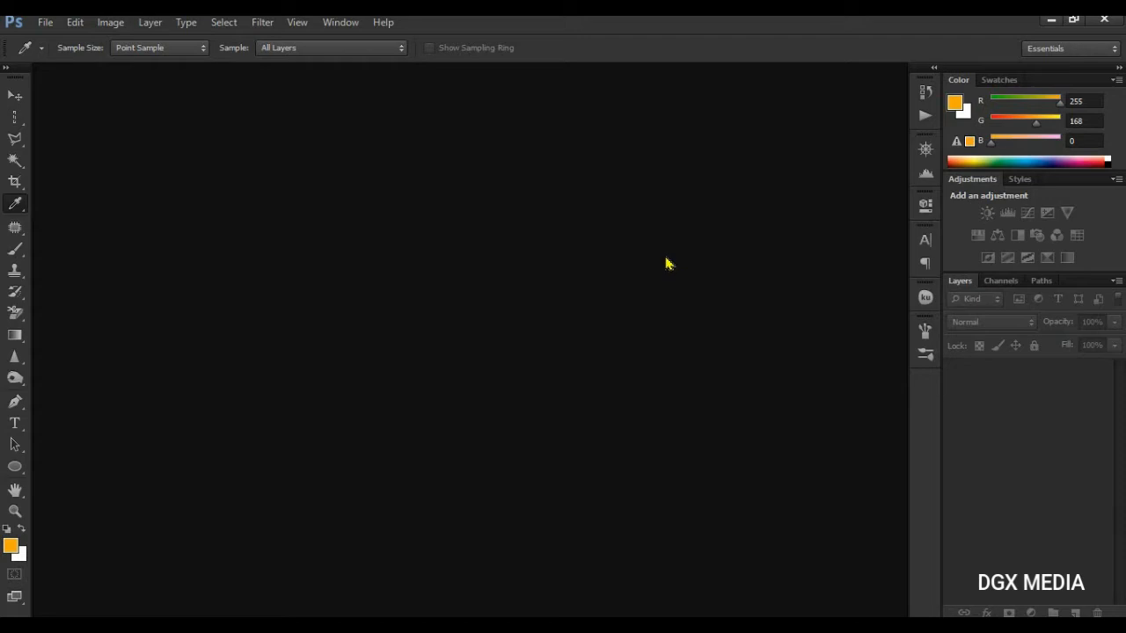
click(112, 24)
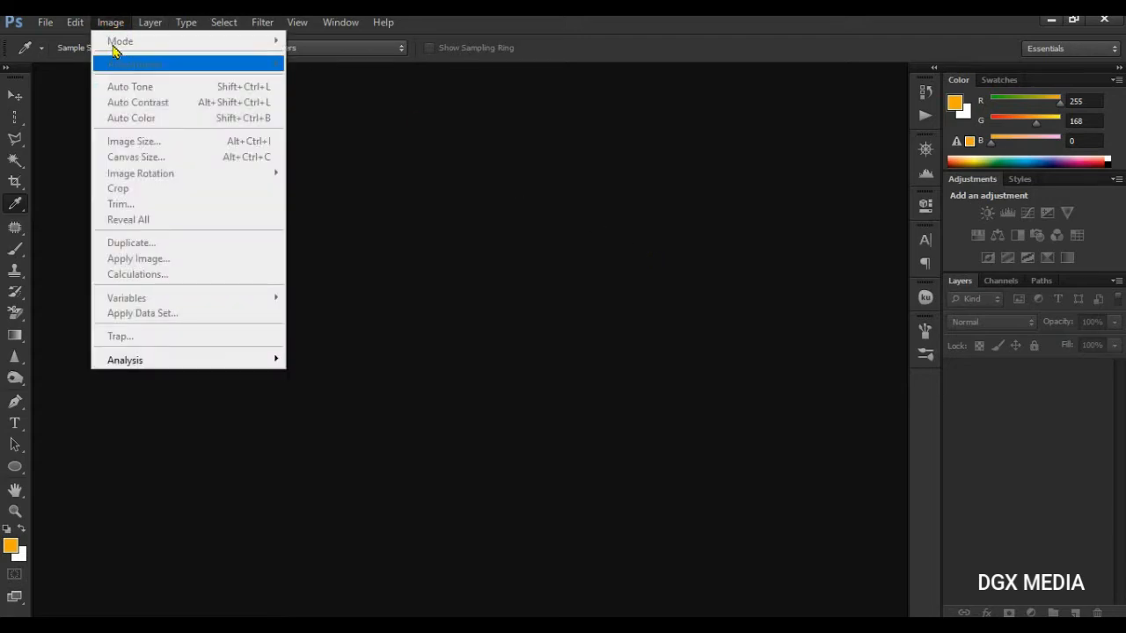
mouse_move(44, 22)
mouse_move(112, 23)
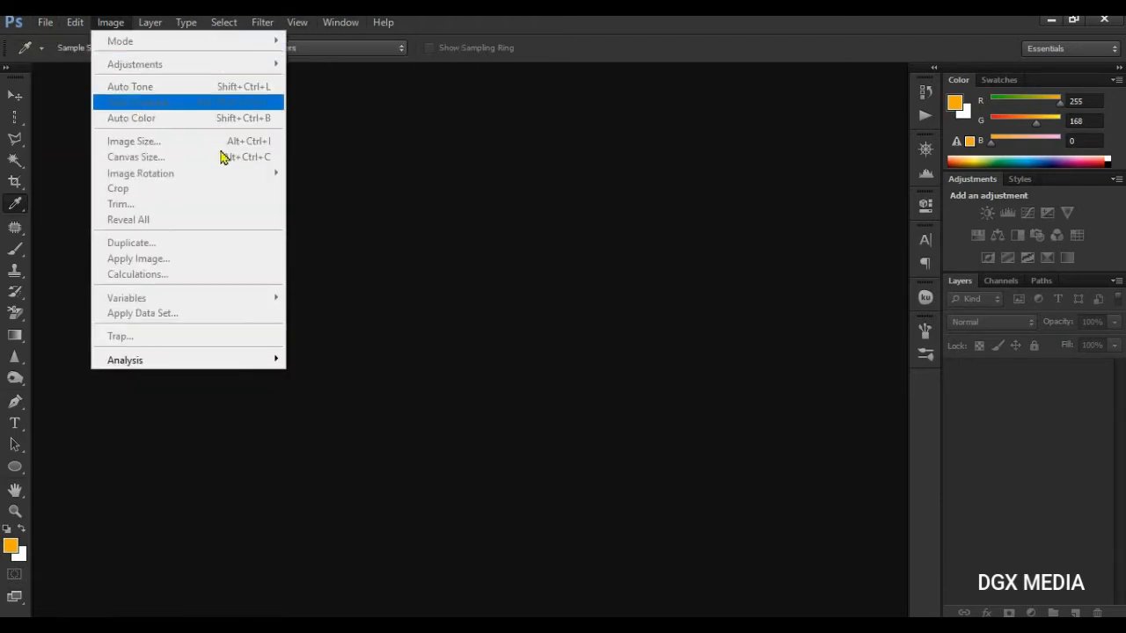
click(456, 192)
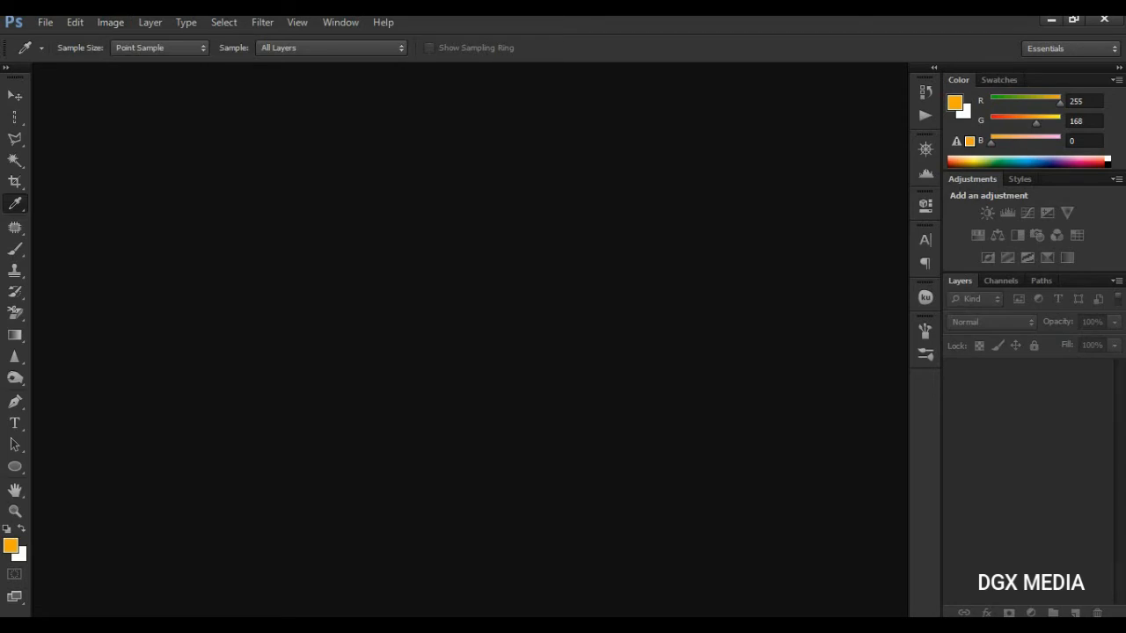
- Open 1428.jpg and 950a56dafbe3adec63881ff0c8d1e399.jpg from the Pictures folder as separate documents in Photoshop
click(488, 567)
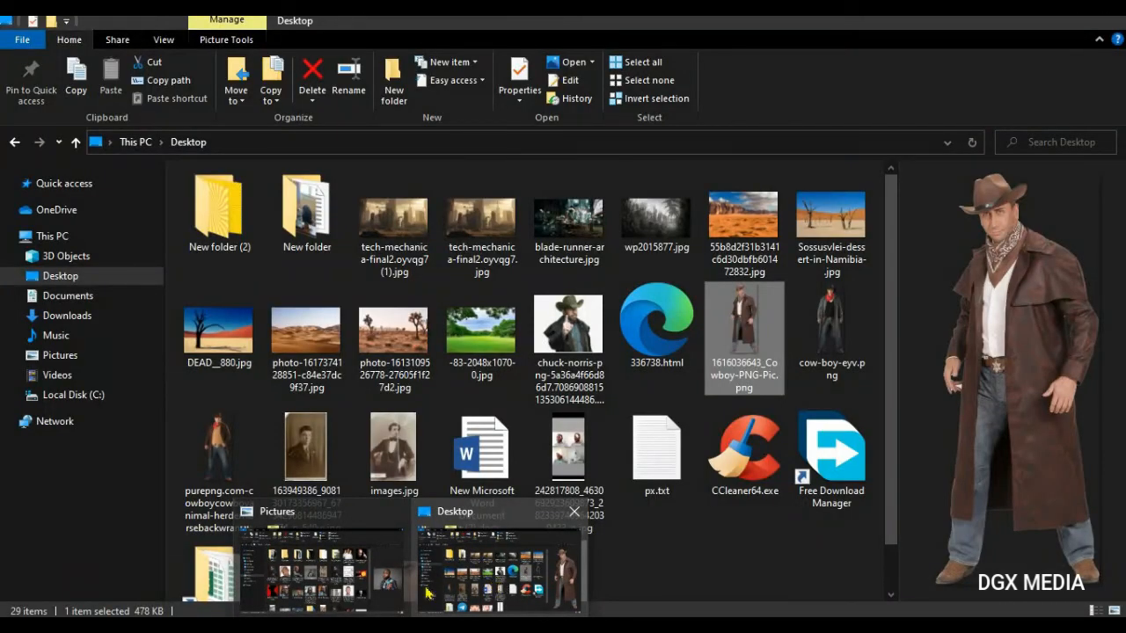
click(334, 567)
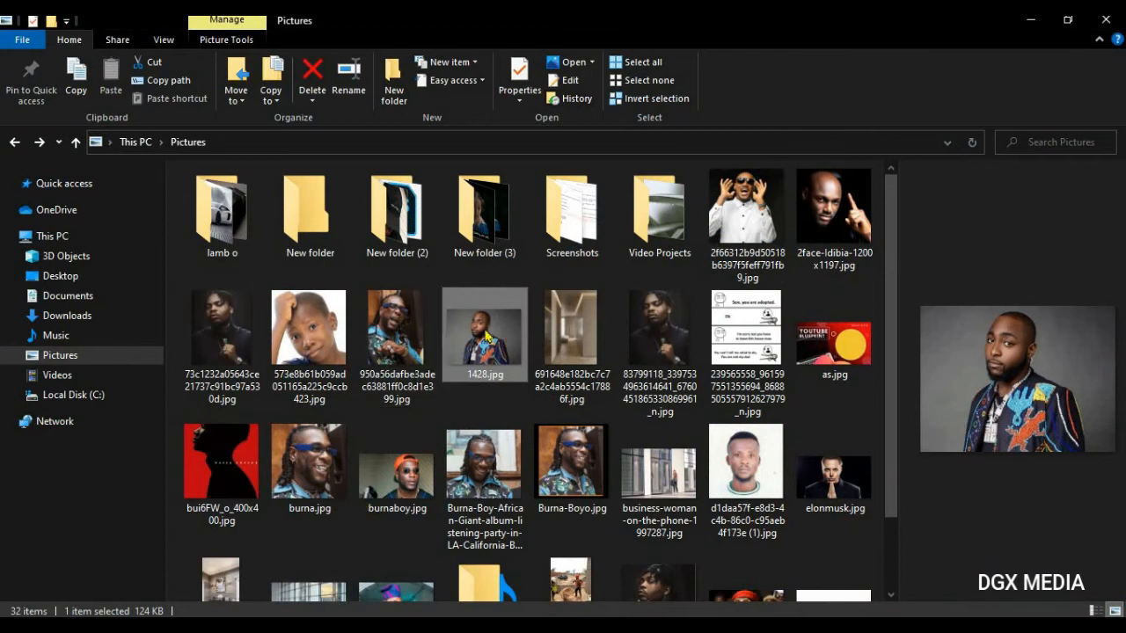
drag(508, 348, 484, 424)
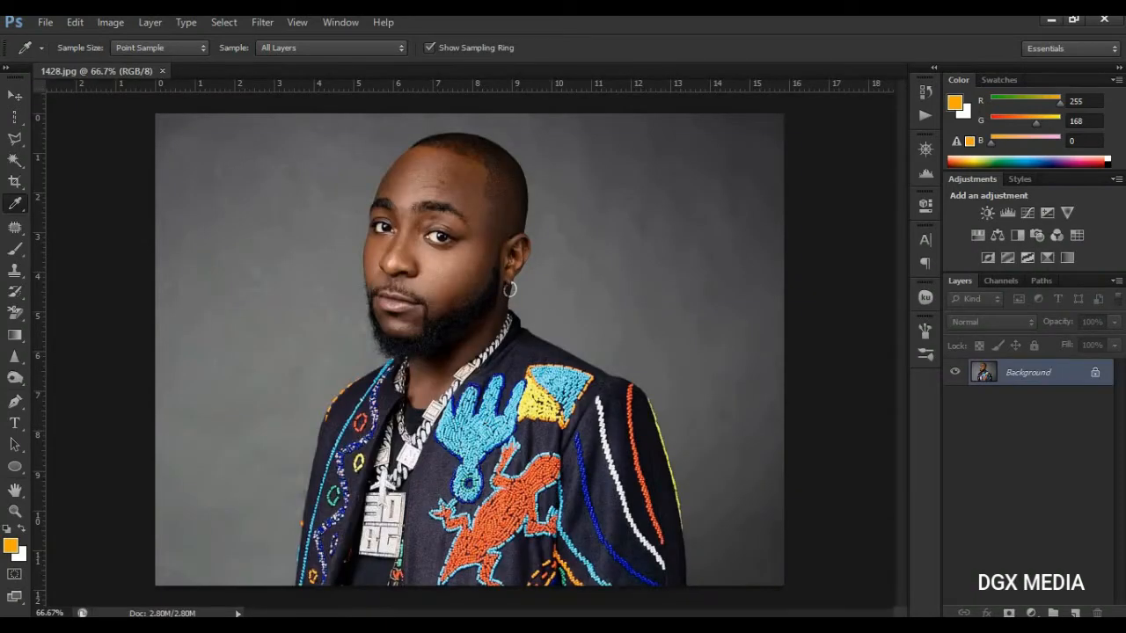
click(369, 572)
drag(405, 391, 468, 72)
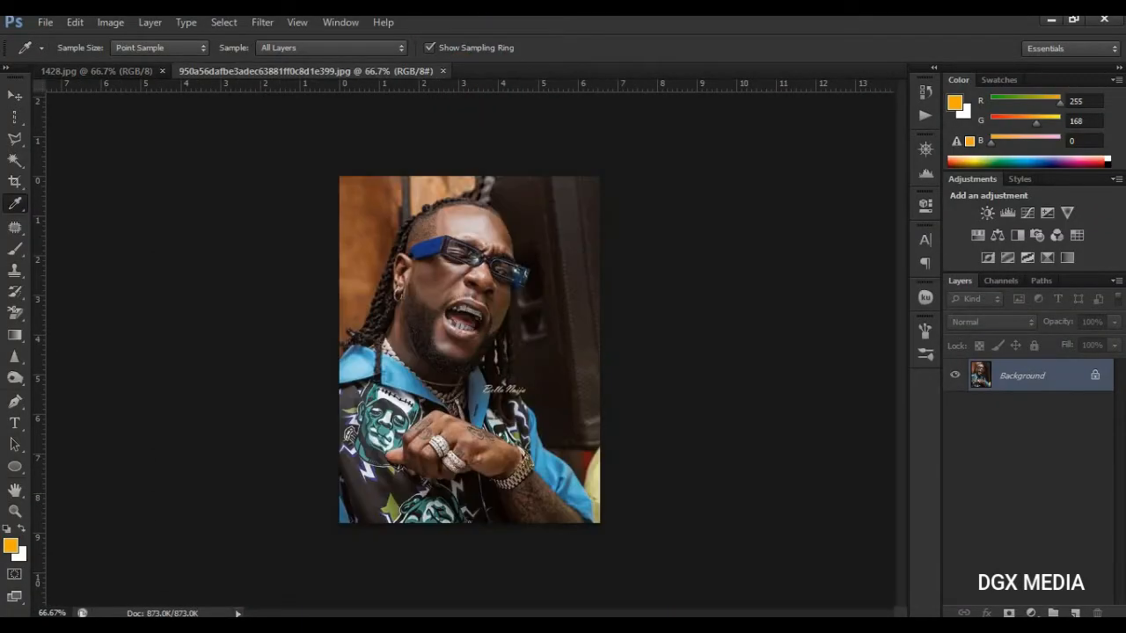
- Open 73c1232a05643ce21737c91bc97a530d.jpg and 573e8b61b059ad051165a225c9ccb423.jpg from the Pictures folder as separate documents
click(305, 576)
click(241, 376)
drag(420, 570, 589, 72)
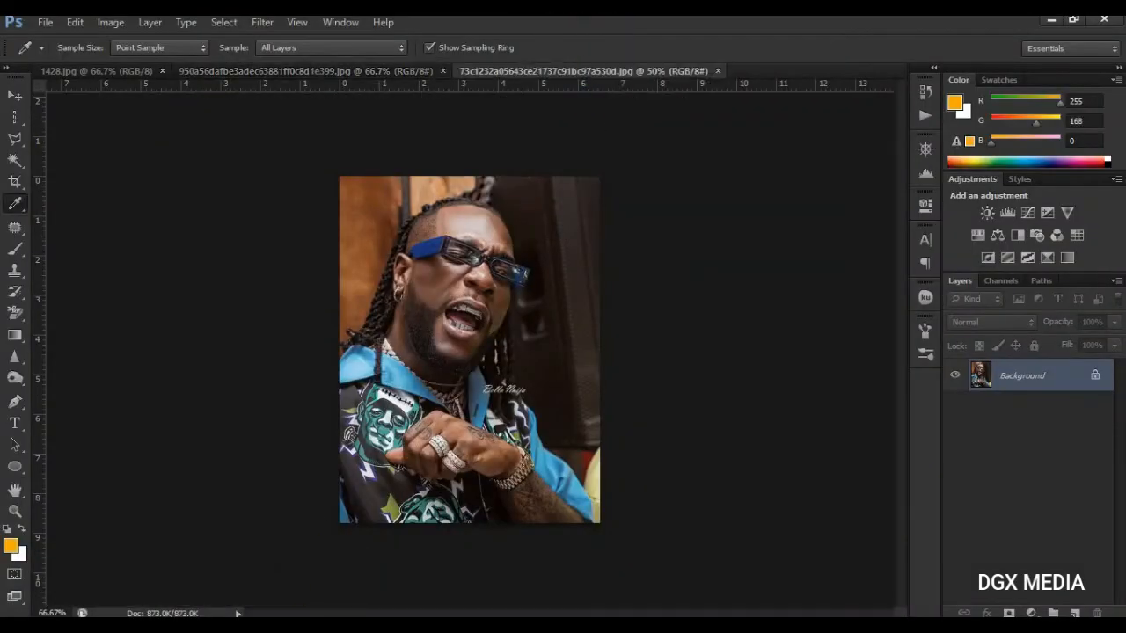
mouse_move(413, 616)
click(329, 567)
drag(313, 345, 827, 71)
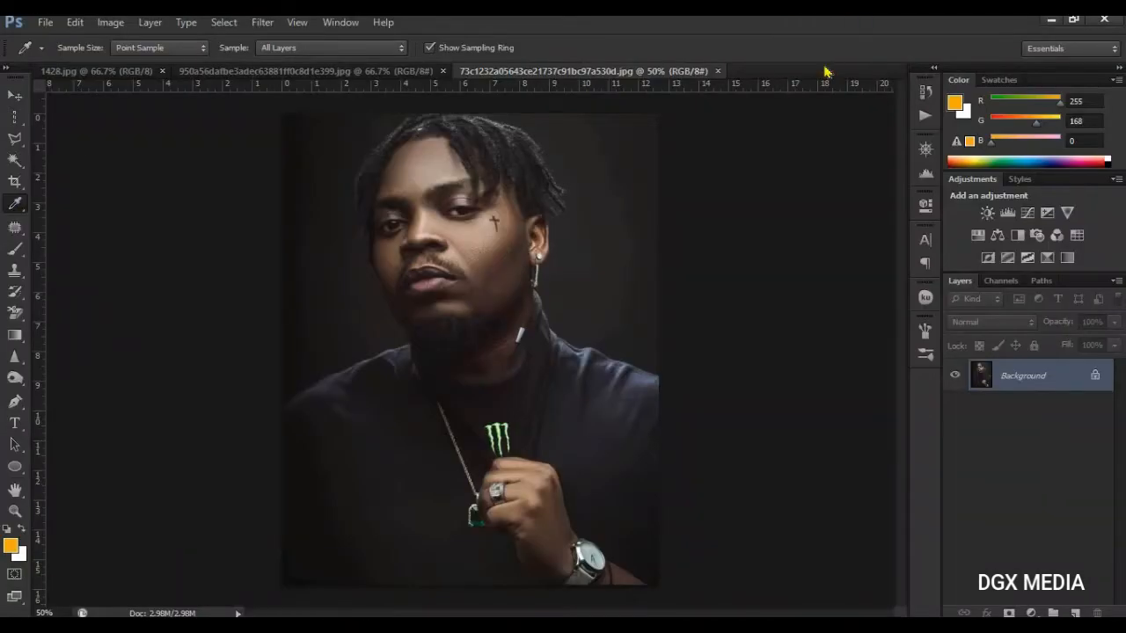
- Show the 1428.jpg document and compare the automatic correction commands with the color correction notes in the Word document
click(92, 72)
drag(20, 80, 2, 161)
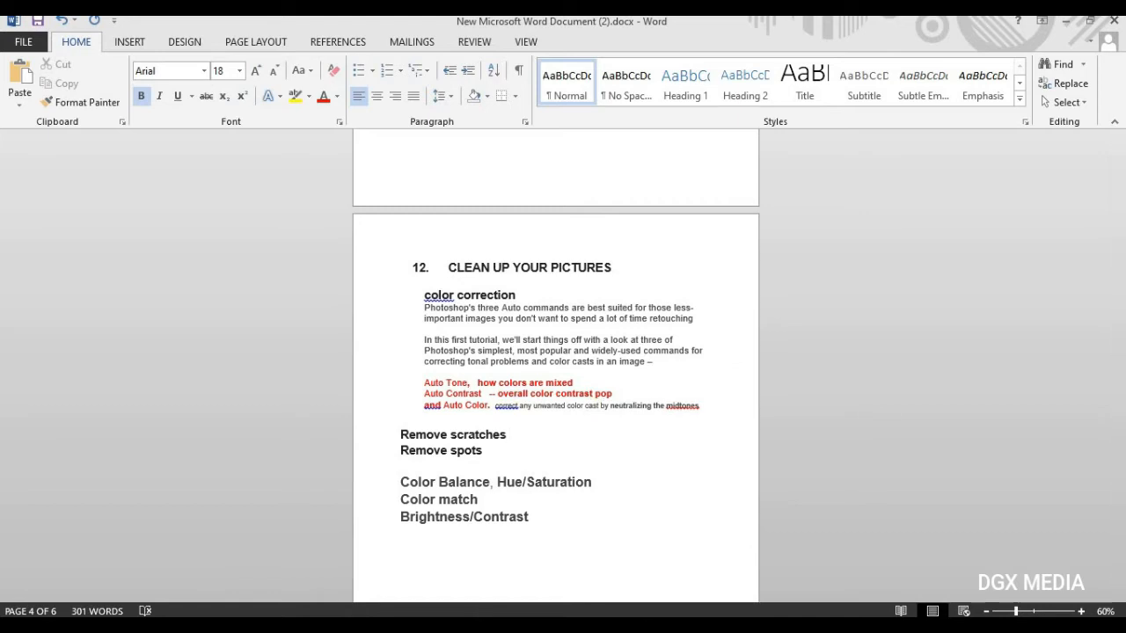
mouse_move(564, 626)
click(319, 627)
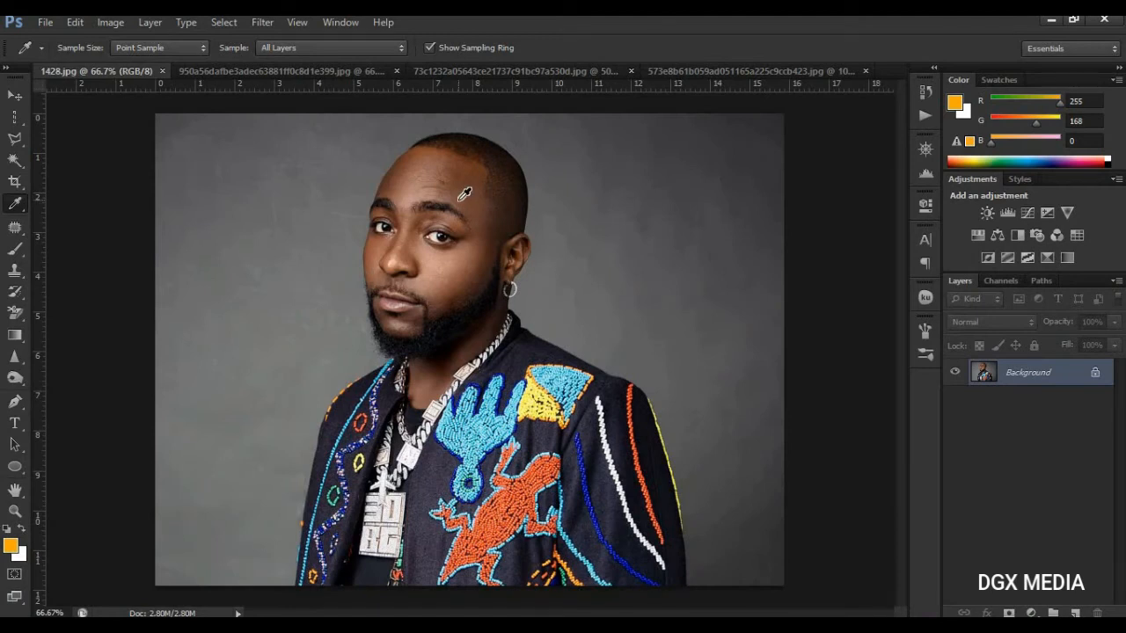
click(111, 25)
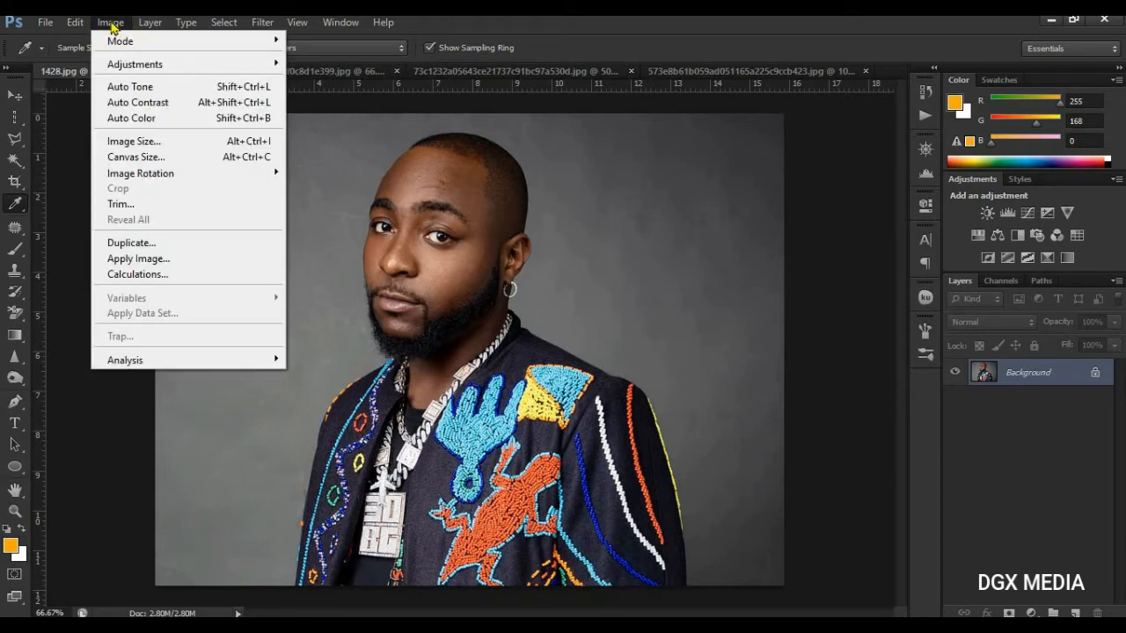
click(463, 265)
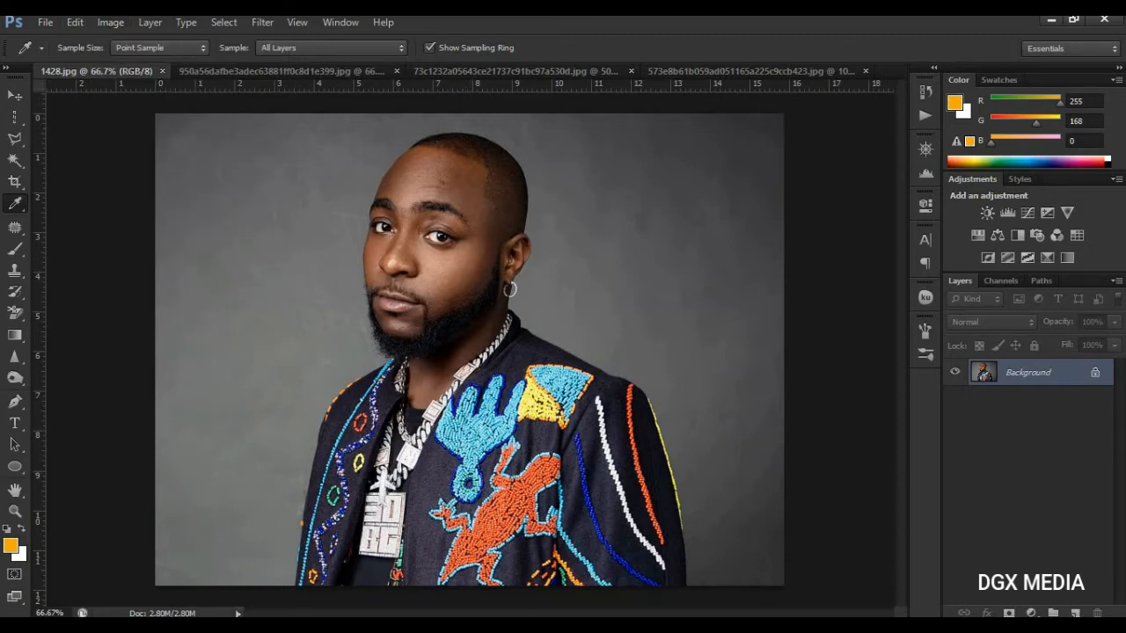
click(564, 626)
- Apply Auto Tone, Auto Contrast and Auto Color to the 1428.jpg portrait
click(109, 22)
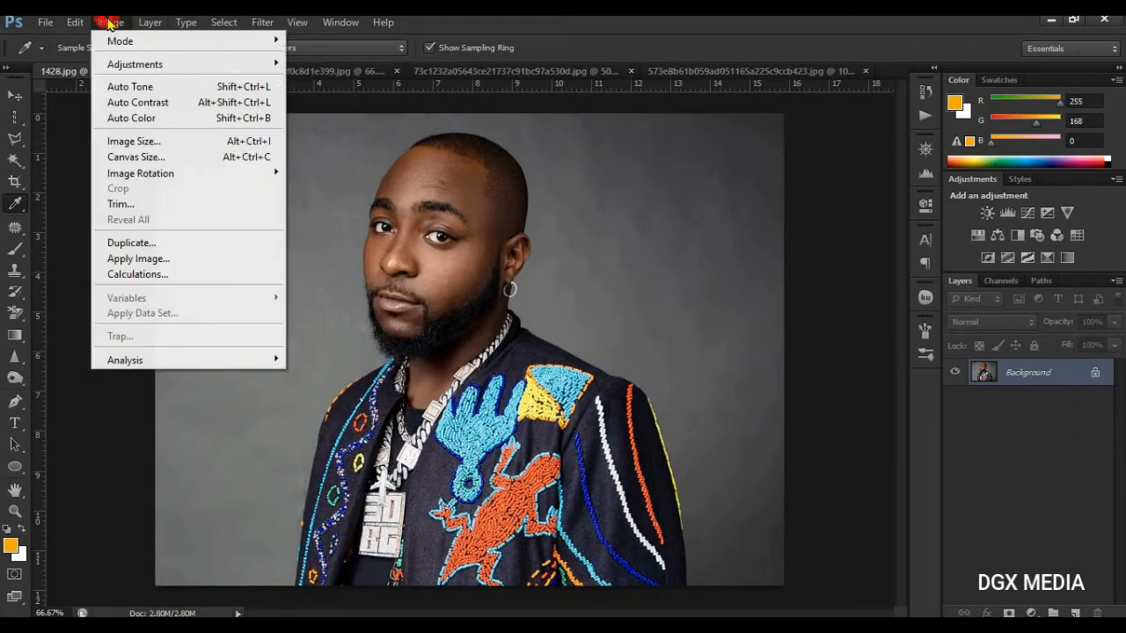
click(136, 87)
click(121, 23)
click(137, 102)
click(110, 22)
click(134, 115)
- Apply Auto Tone, Auto Contrast and Auto Color to the 950a56dafbe3adec63881ff0c8d1e399.jpg portrait
click(214, 70)
click(110, 22)
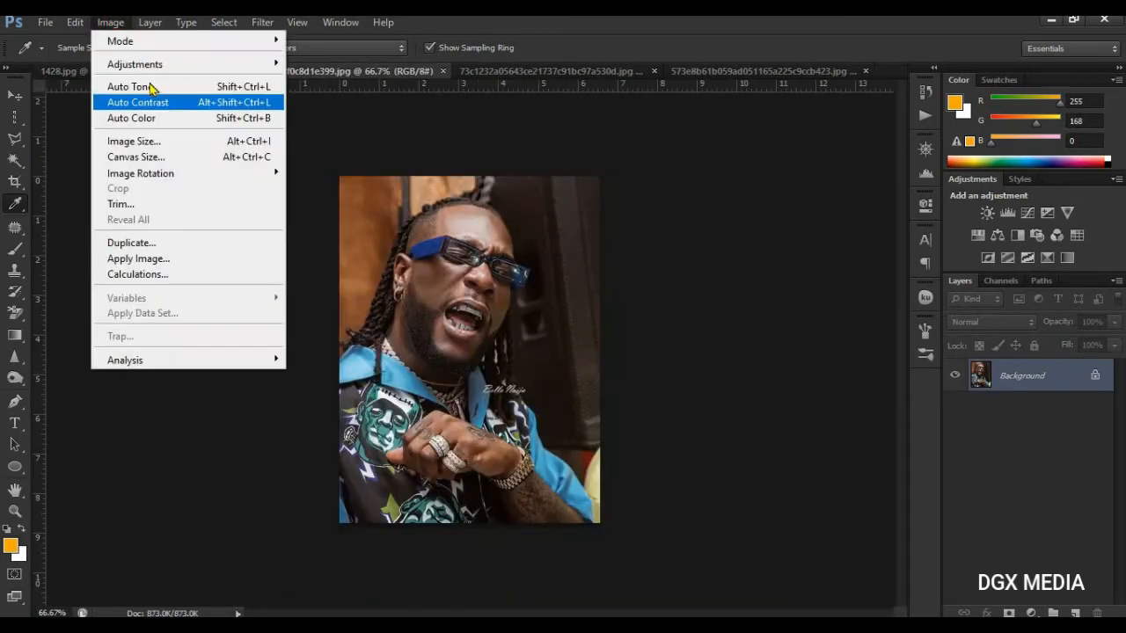
click(112, 23)
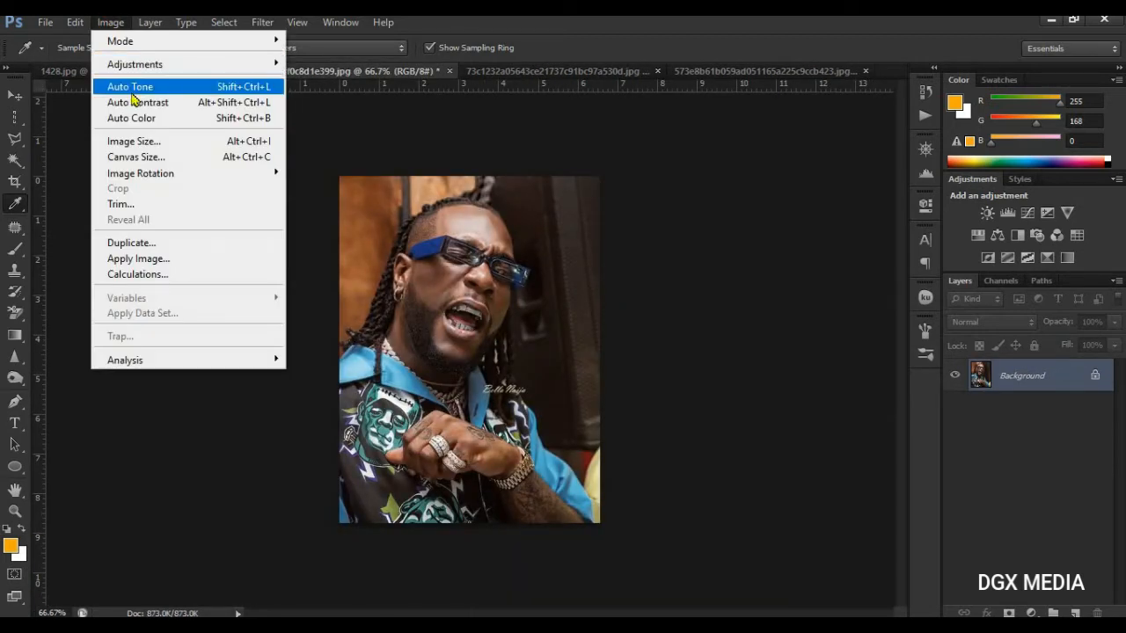
click(137, 102)
click(111, 22)
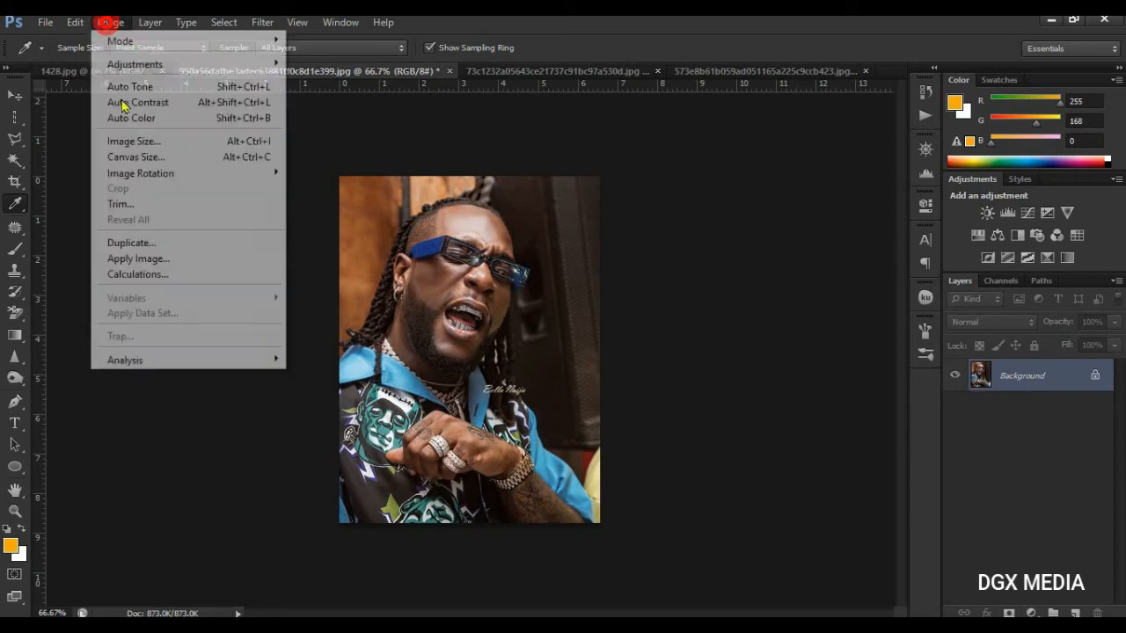
click(128, 118)
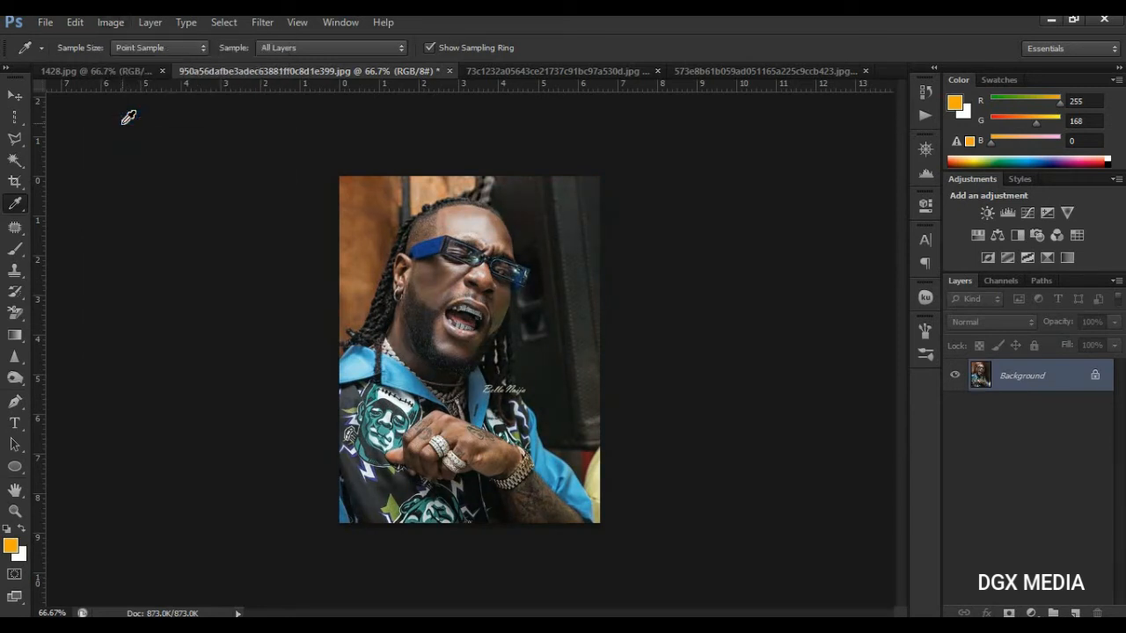
- Reapply the automatic corrections to the same portrait in reverse order: Auto Color, Auto Contrast and Auto Tone
click(112, 22)
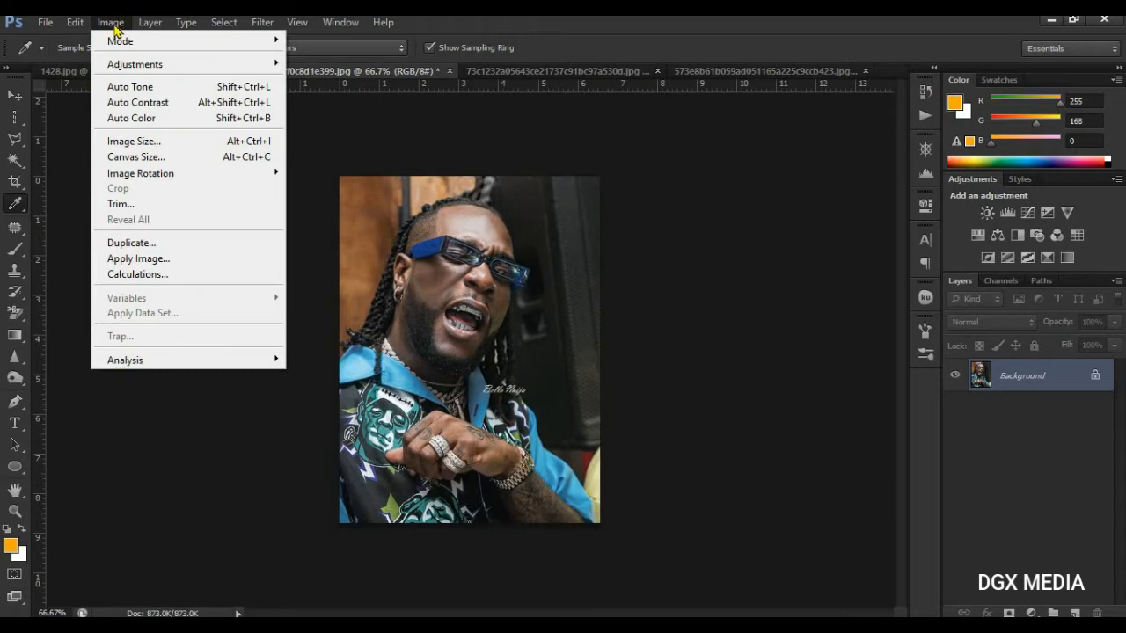
click(141, 119)
click(111, 22)
click(146, 102)
click(111, 23)
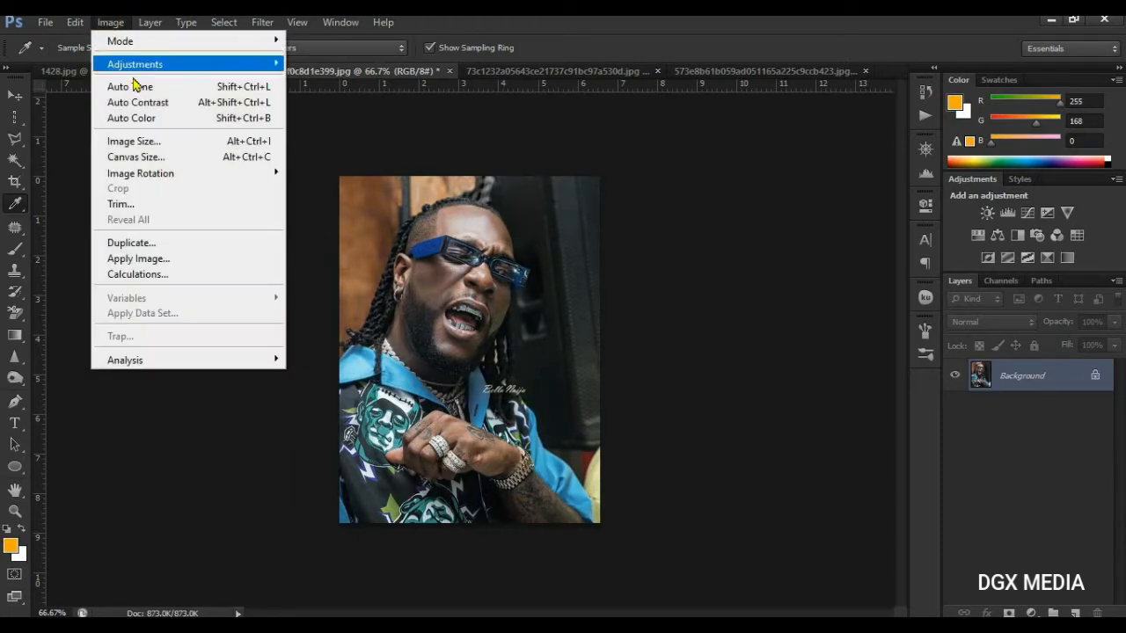
click(136, 89)
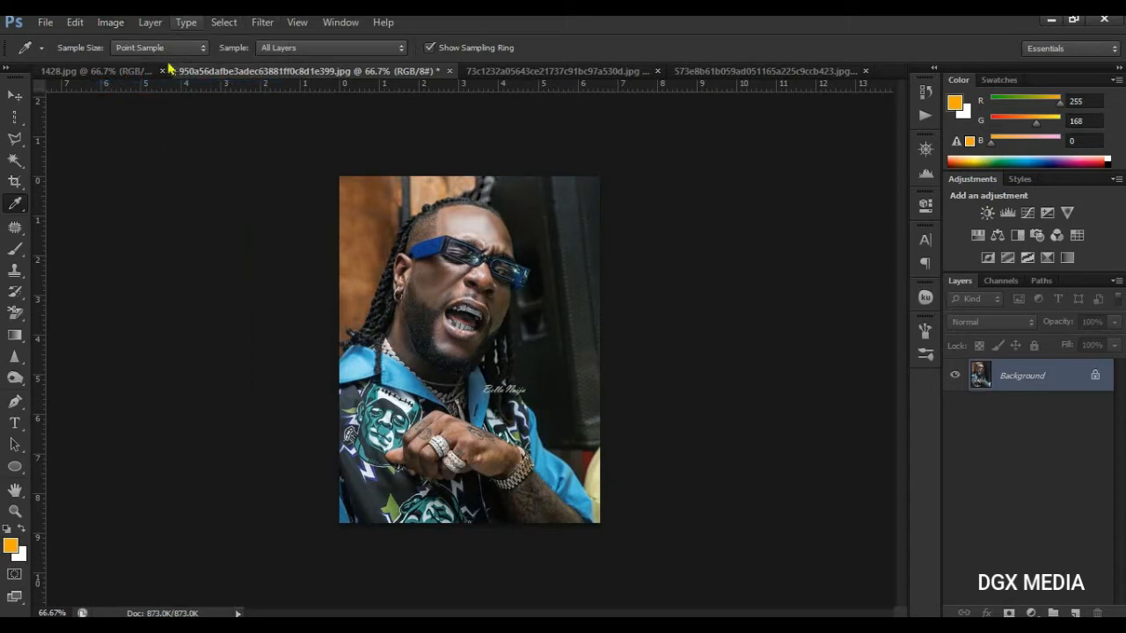
- Apply Auto Tone, Auto Contrast and Auto Color to the 73c1232a05643ce21737c91bc97a530d.jpg portrait
click(534, 72)
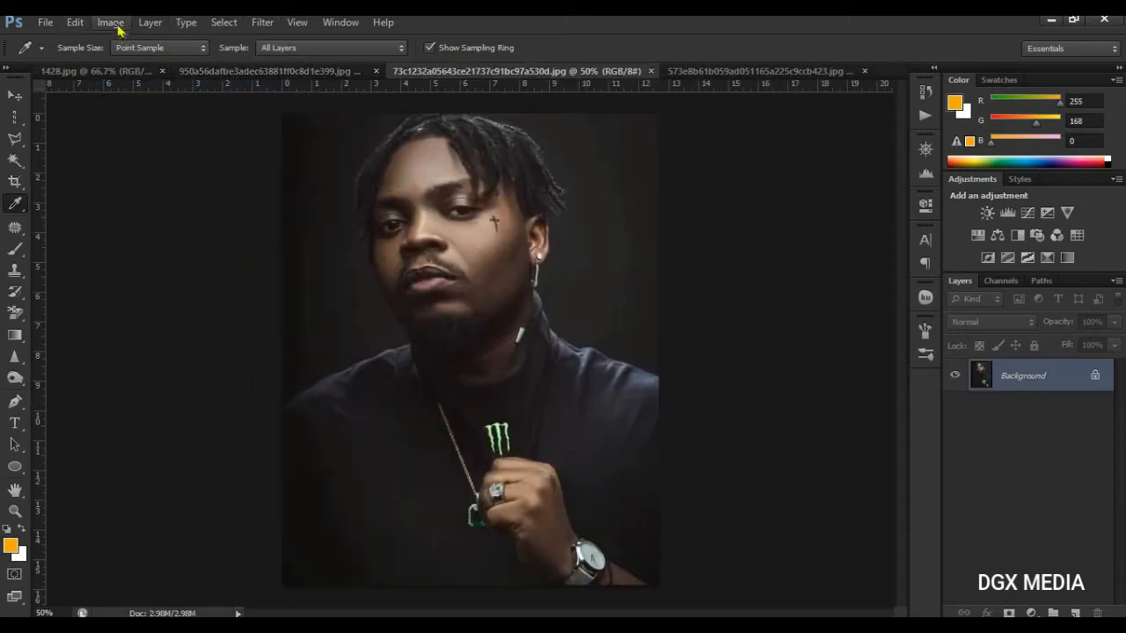
click(111, 23)
click(148, 87)
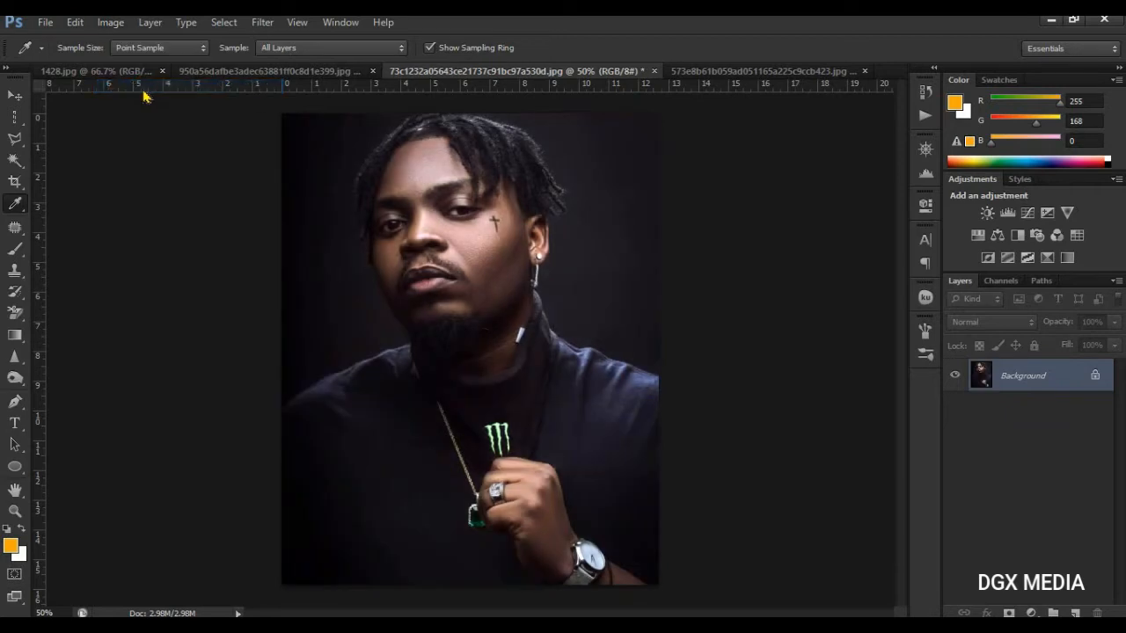
click(111, 24)
click(146, 100)
click(112, 23)
click(143, 118)
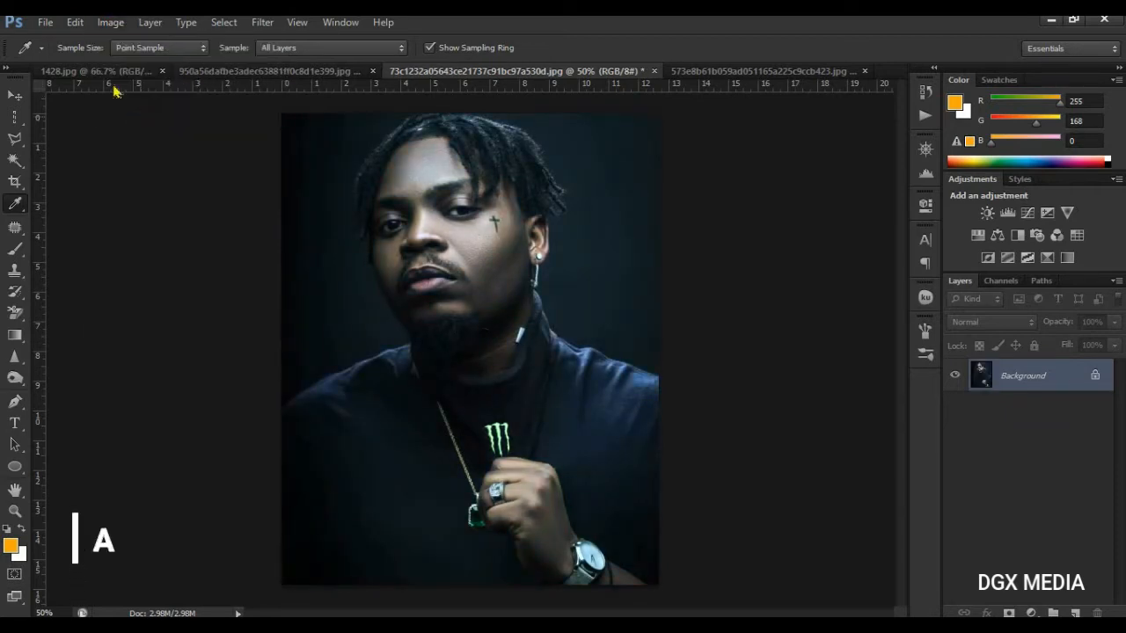
- Reapply Auto Color, Auto Contrast and Auto Tone to the same portrait in a different order
click(105, 23)
click(140, 117)
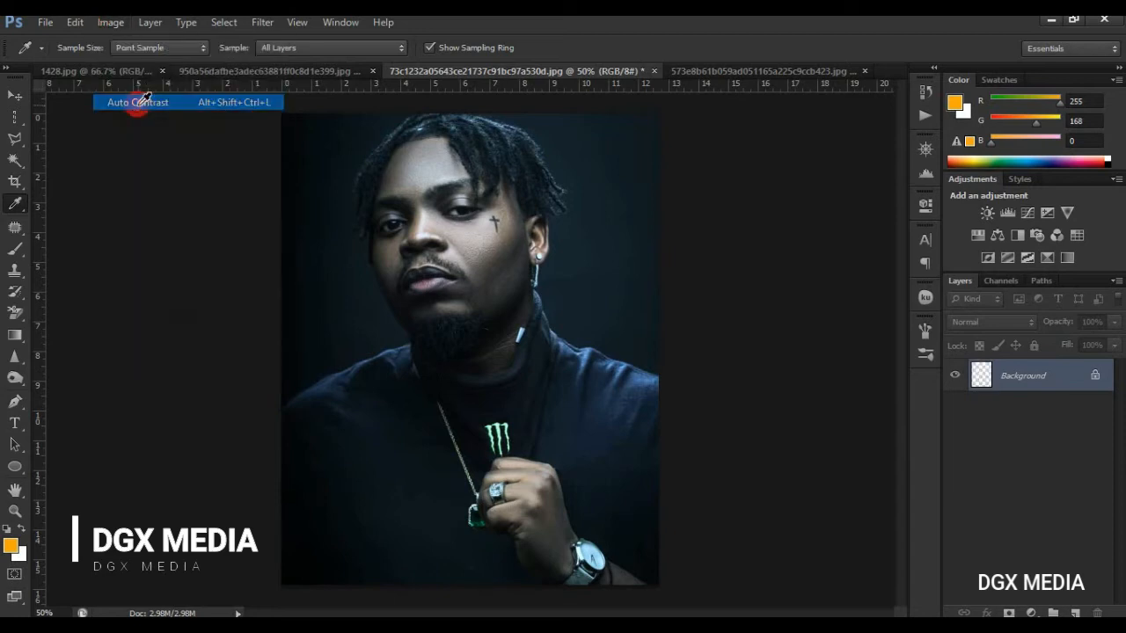
click(122, 28)
click(138, 85)
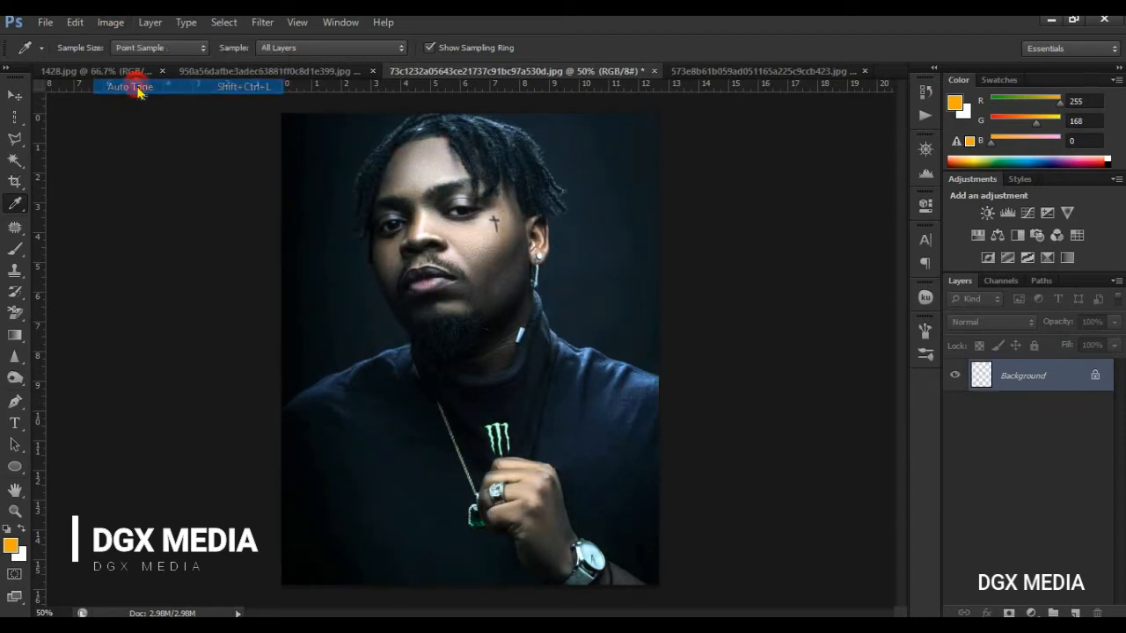
click(112, 24)
click(143, 115)
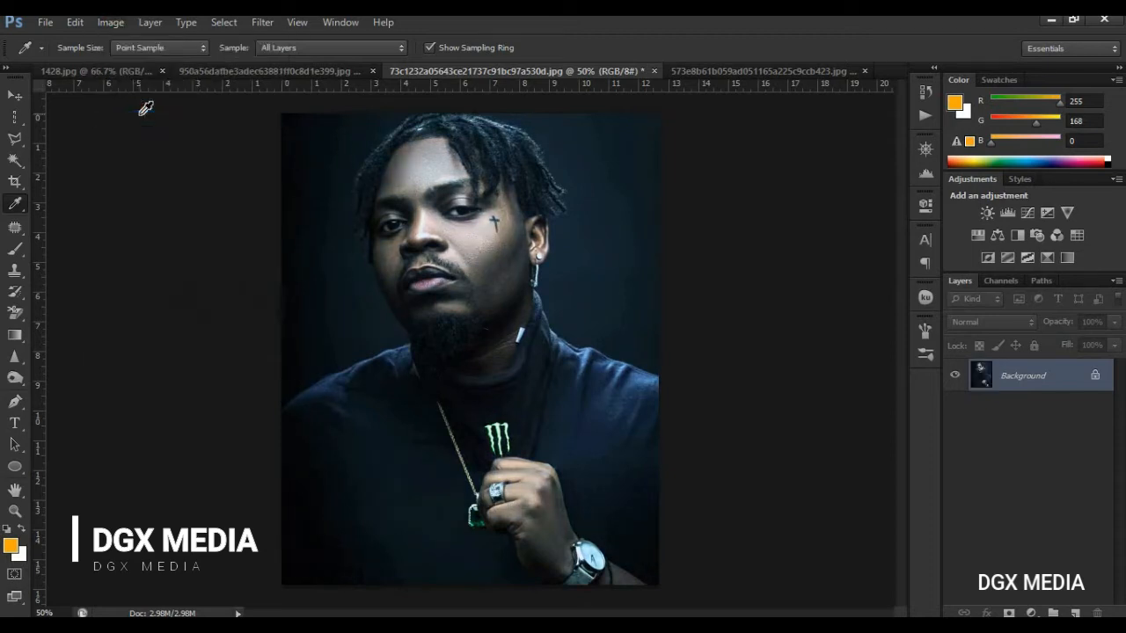
click(110, 24)
click(143, 86)
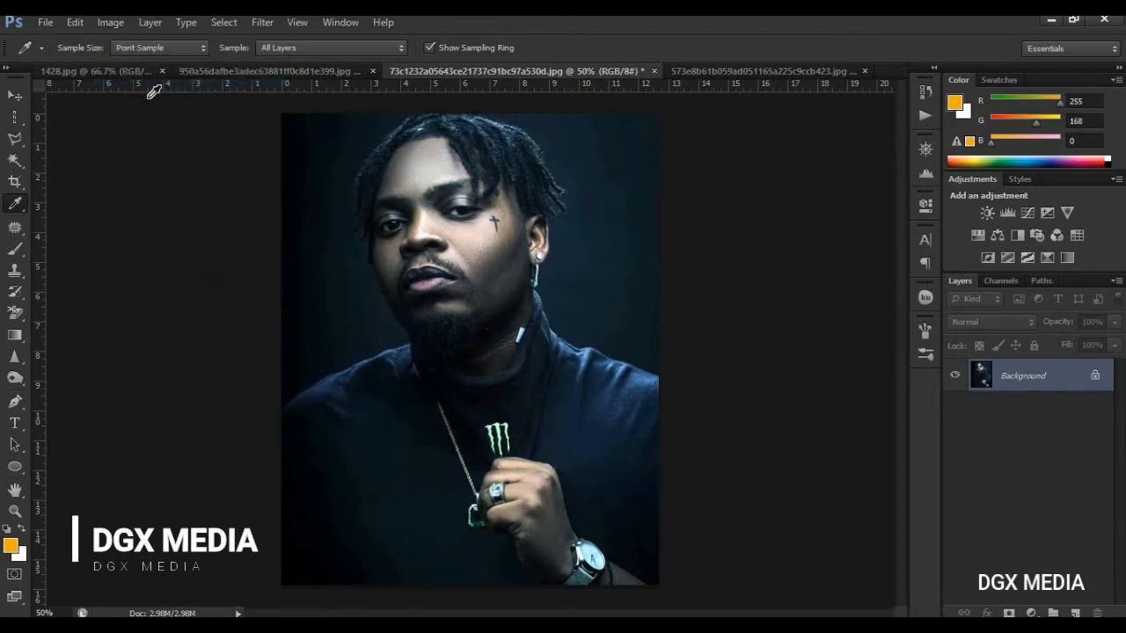
- Undo the last six automatic corrections on the portrait
key(ctrl+alt+z)
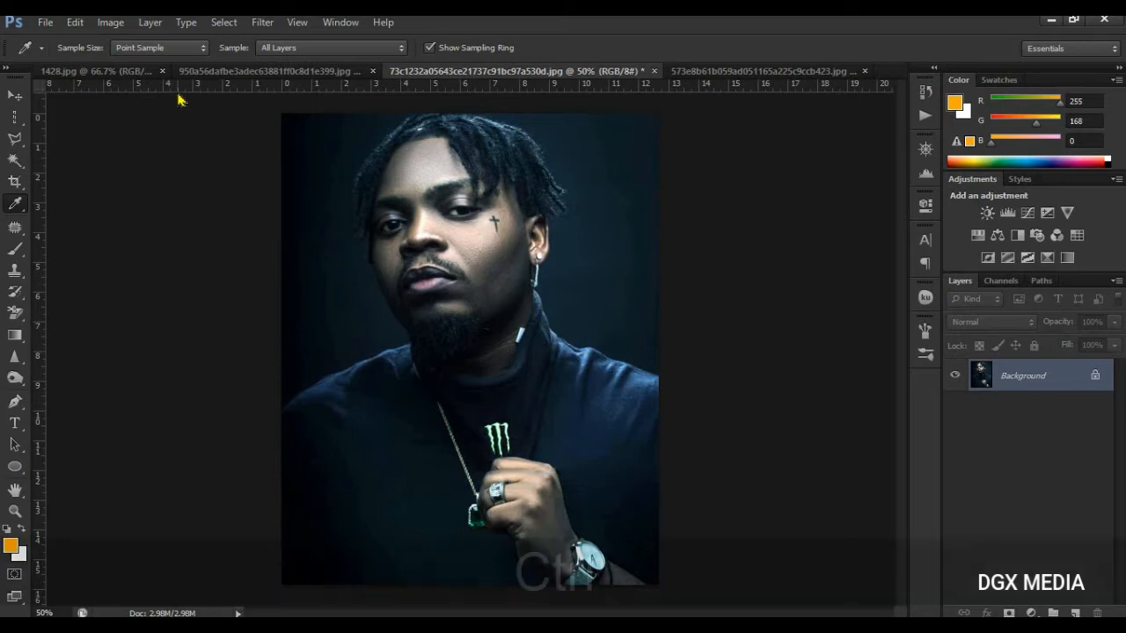
key(ctrl+alt+z)
key(ctrl+alt+z)
key(ctrl+alt+z)
key(ctrl+alt+z)
key(ctrl+alt+z)
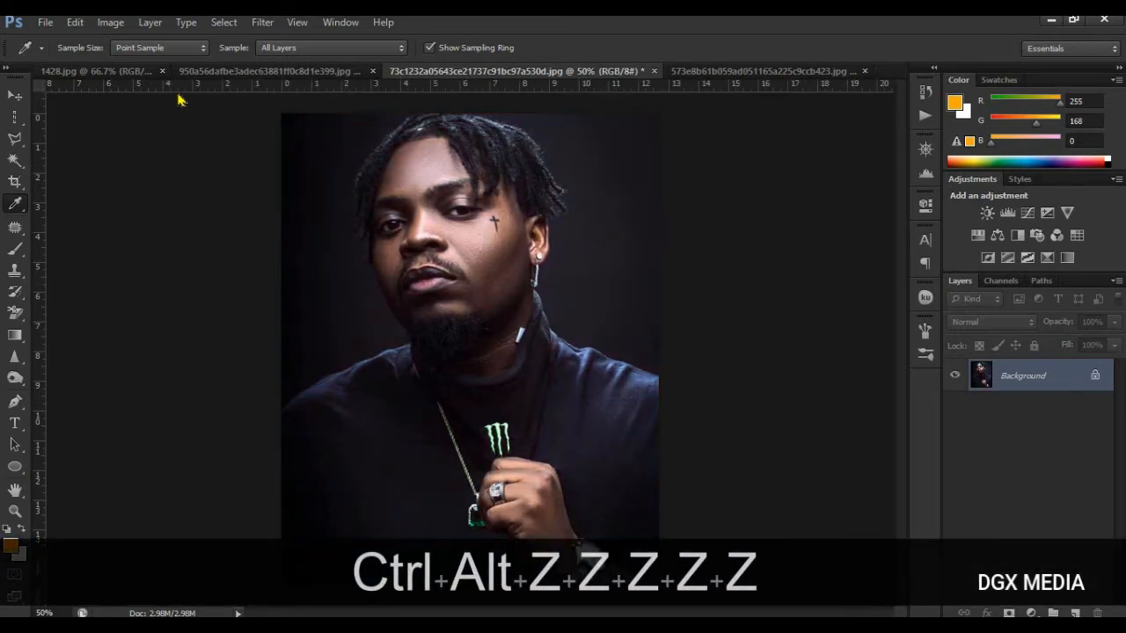
- Apply Auto Tone, Auto Contrast and Auto Color again to the portrait with the dark background, in that order
click(113, 23)
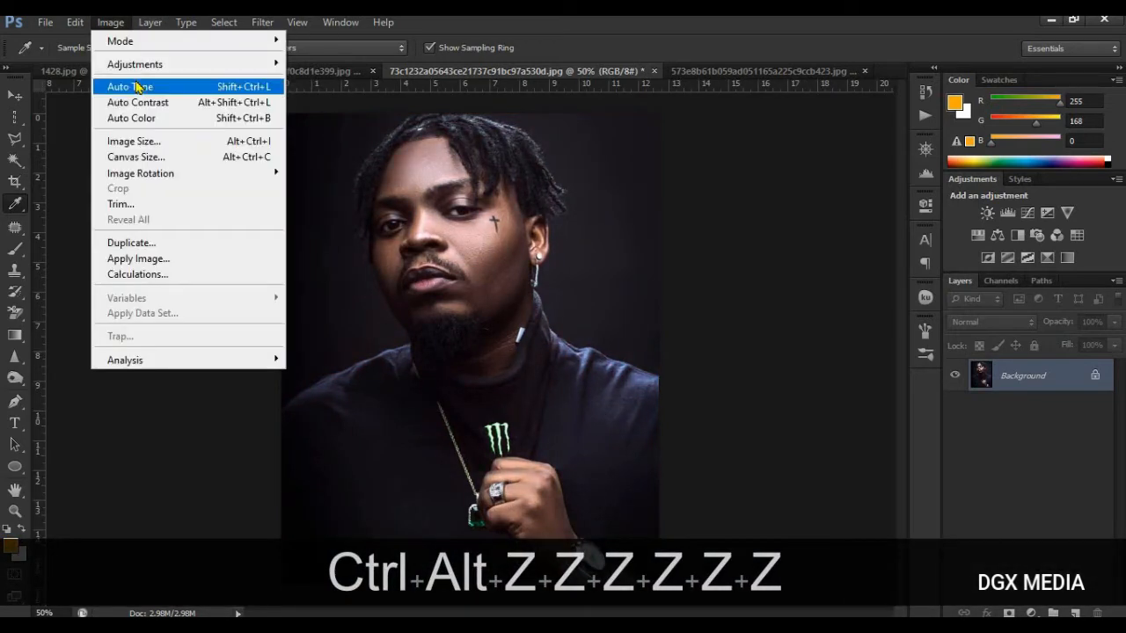
click(143, 87)
click(111, 22)
click(136, 102)
click(111, 22)
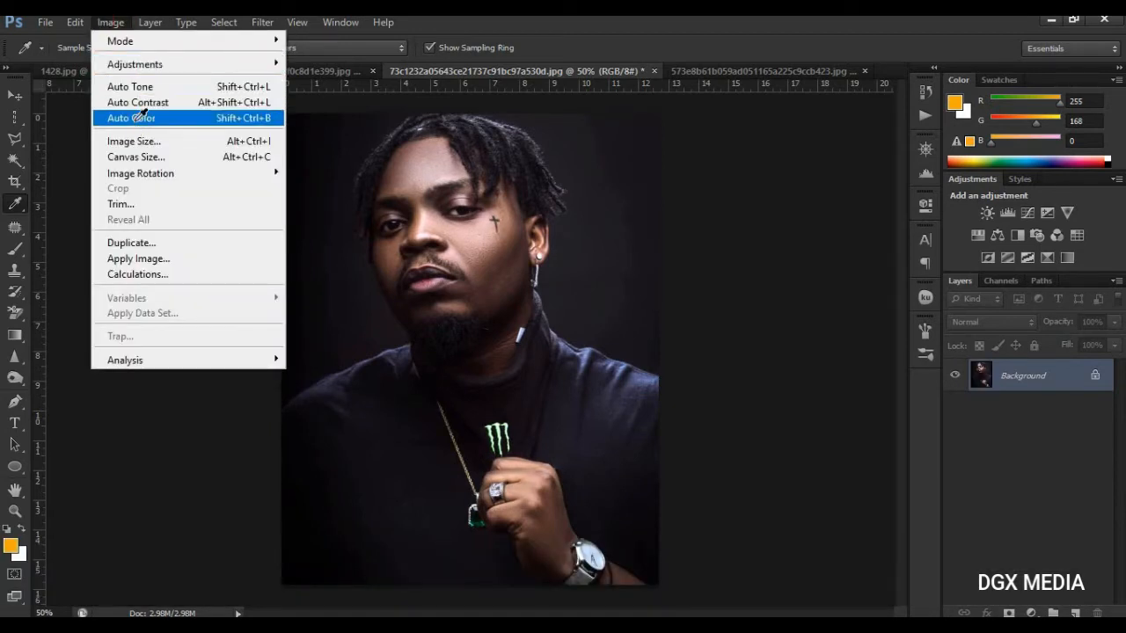
click(140, 116)
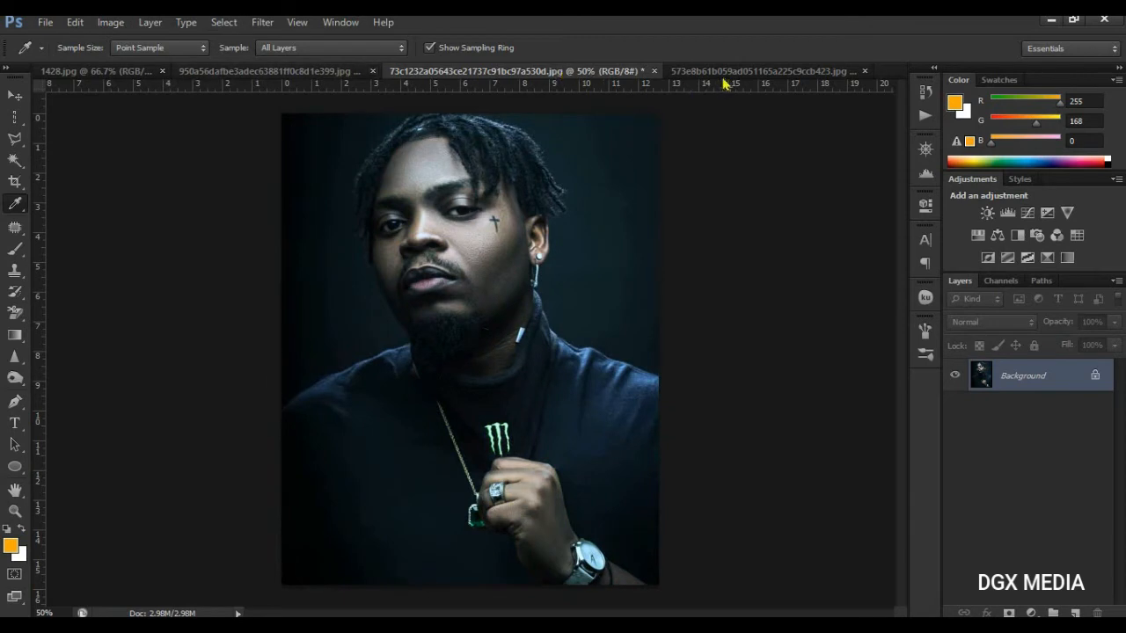
- Try Auto Color on the 573e8b61b059ad051165a225c9ccb423.jpg portrait, undo it, and apply Auto Contrast instead
click(716, 71)
click(110, 22)
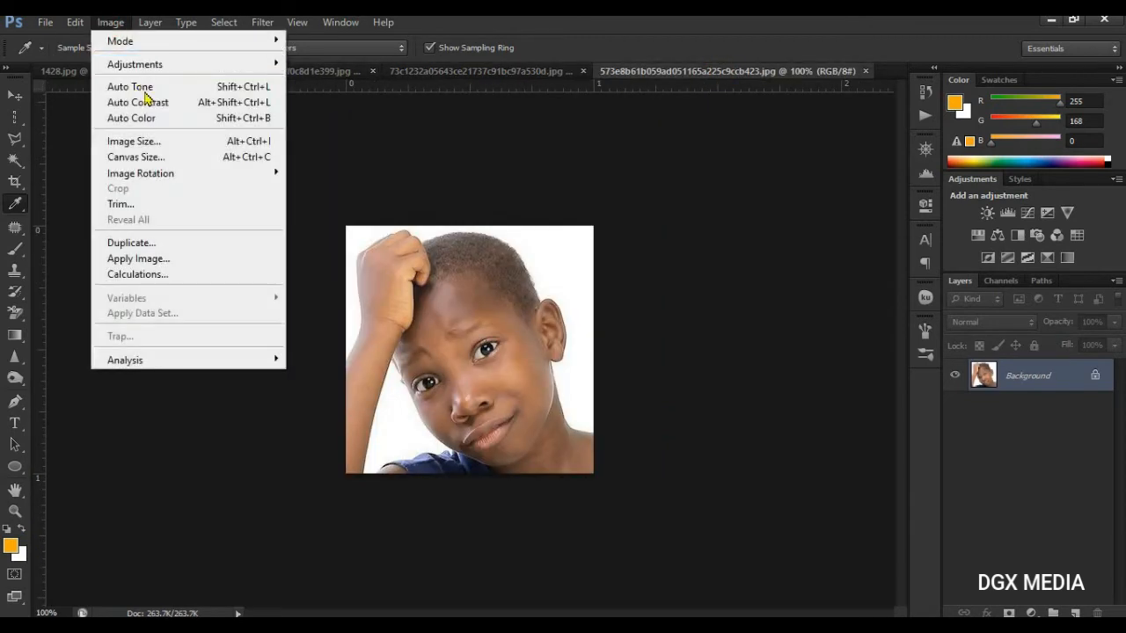
click(146, 116)
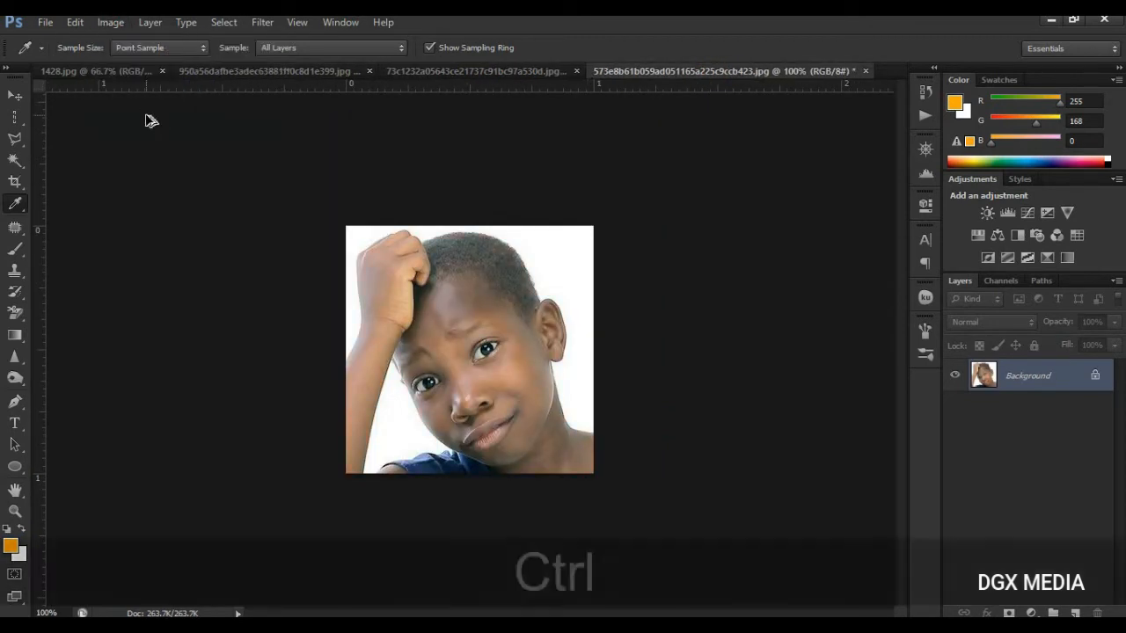
key(ctrl+alt+z)
click(111, 22)
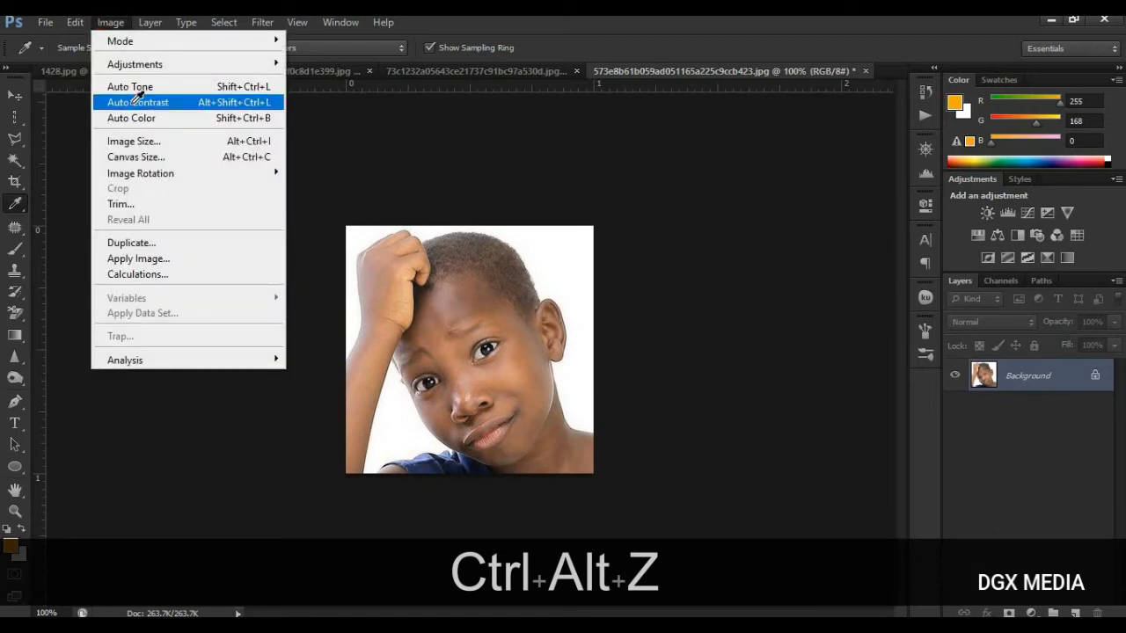
click(138, 97)
click(111, 22)
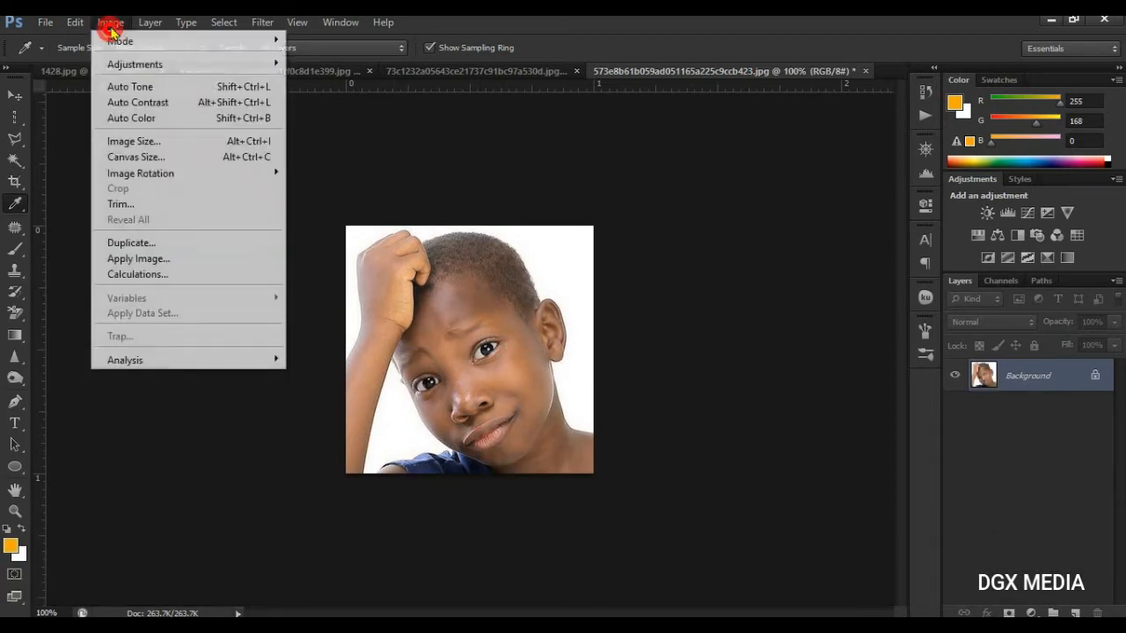
click(158, 140)
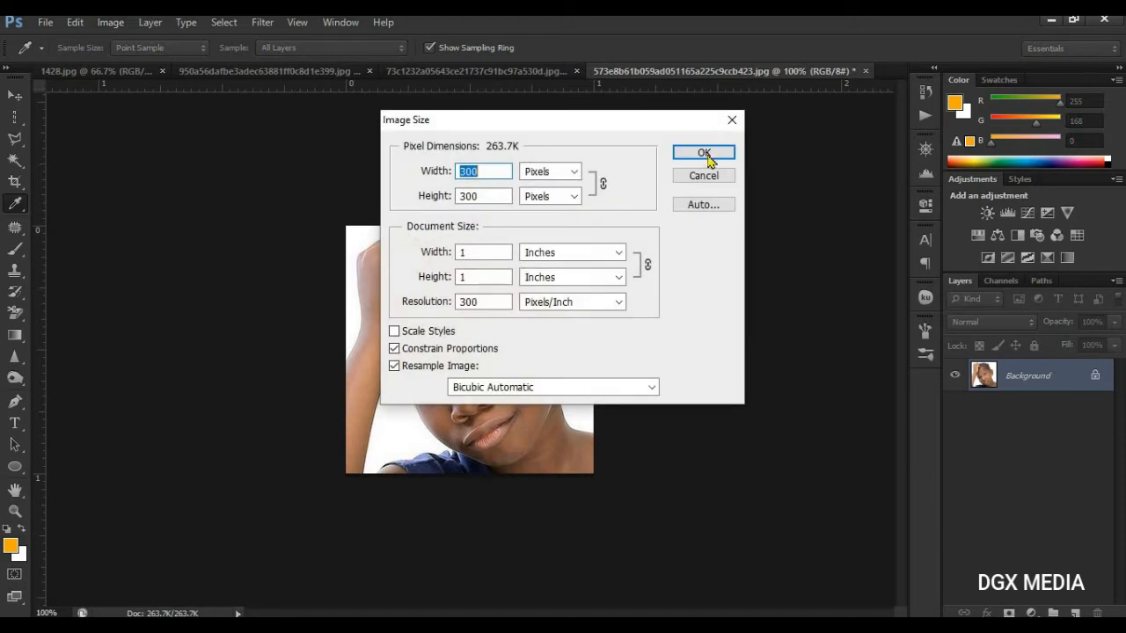
click(714, 177)
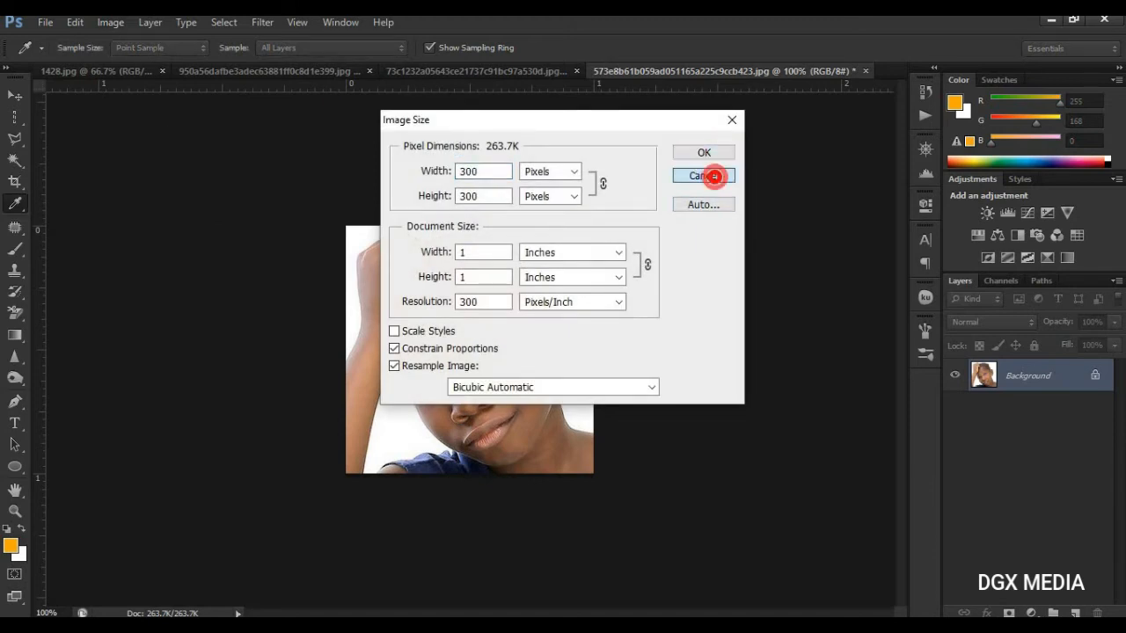
- Apply Auto Tone to the portrait of the child
click(111, 22)
click(169, 88)
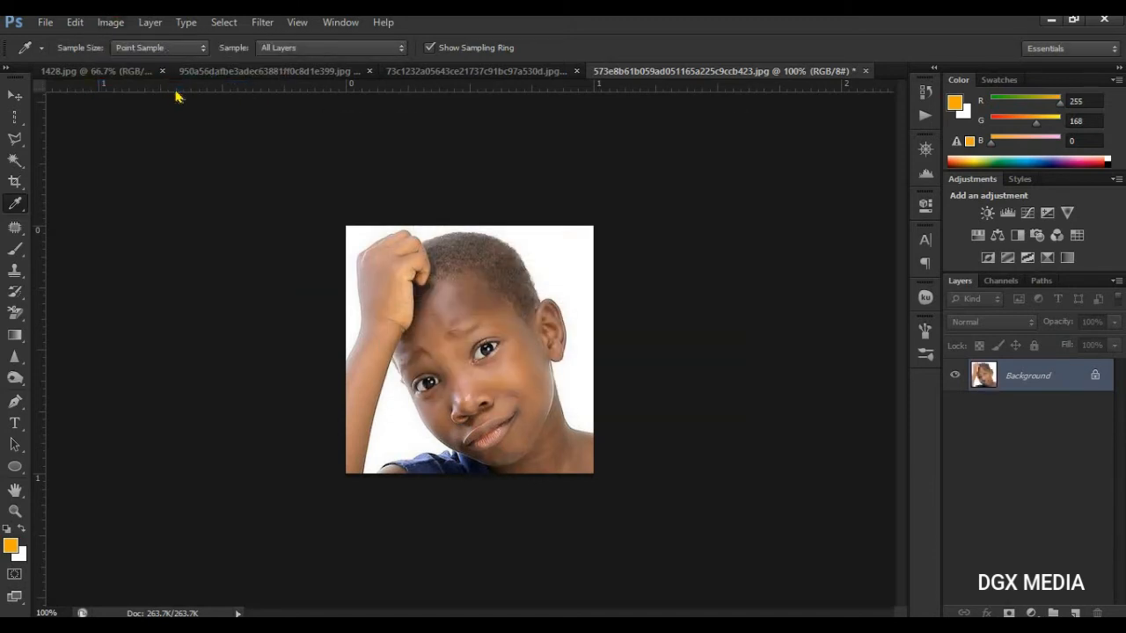
- Close all four open portrait documents without saving their changes
click(865, 71)
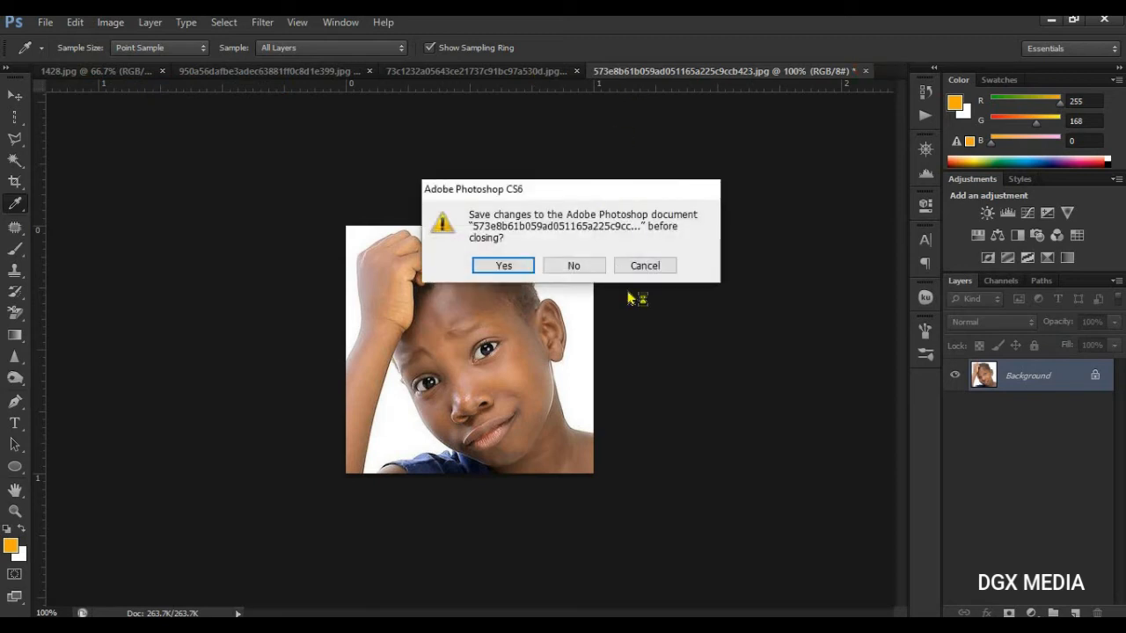
click(573, 265)
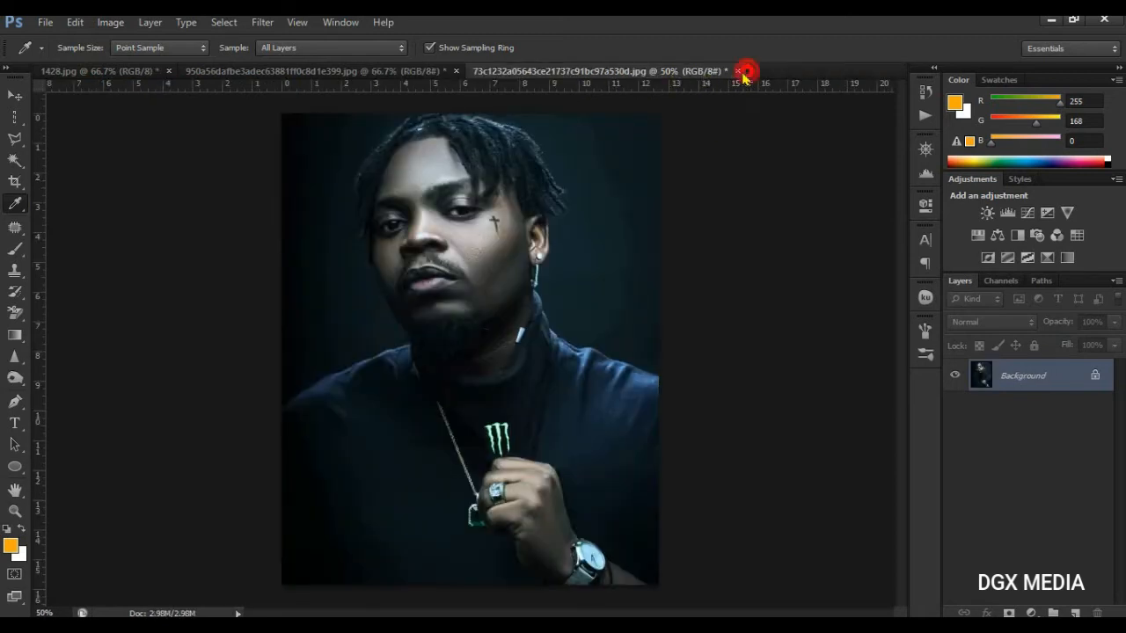
click(737, 70)
click(574, 265)
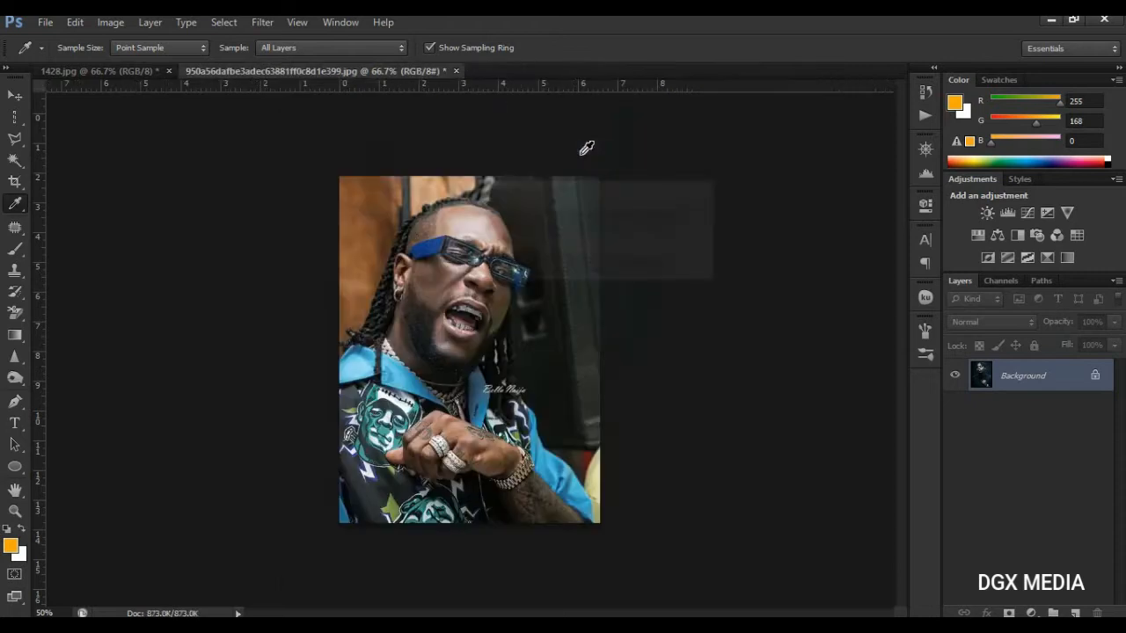
click(456, 70)
click(576, 266)
click(171, 71)
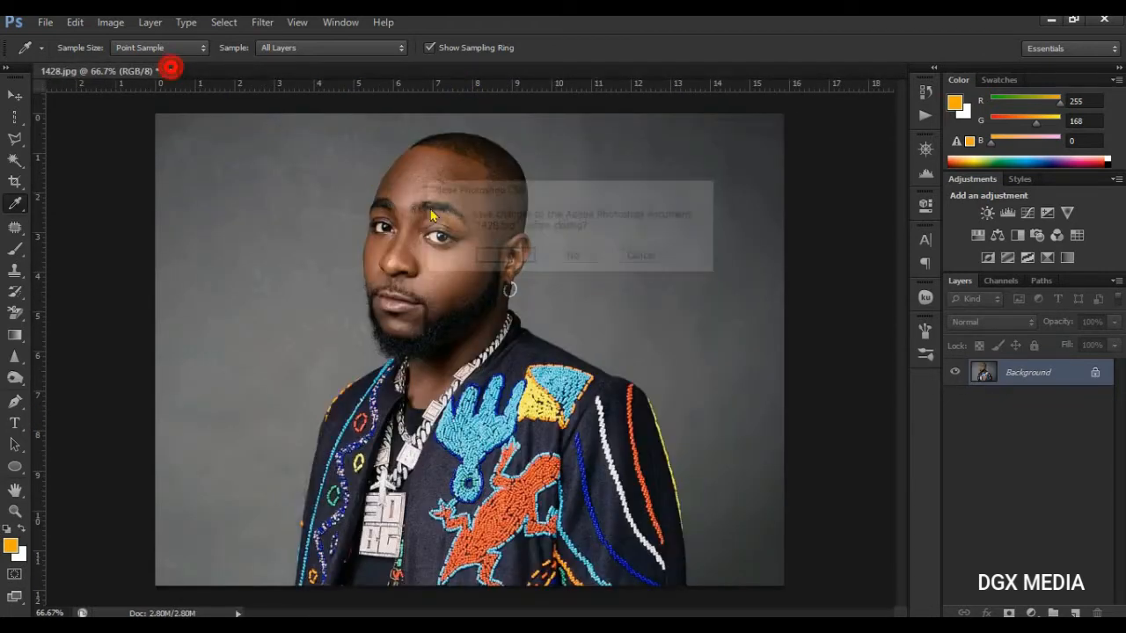
click(576, 256)
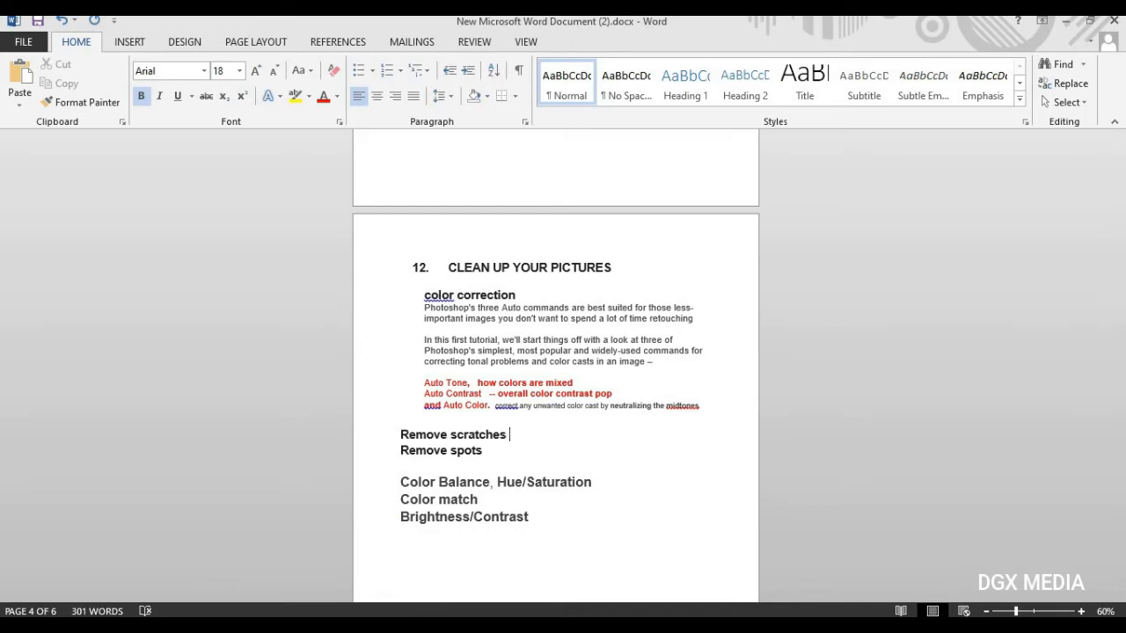
- Switch from the Word notes to Photoshop and open 1428.jpg from the Pictures folder
key(alt+Tab)
click(411, 627)
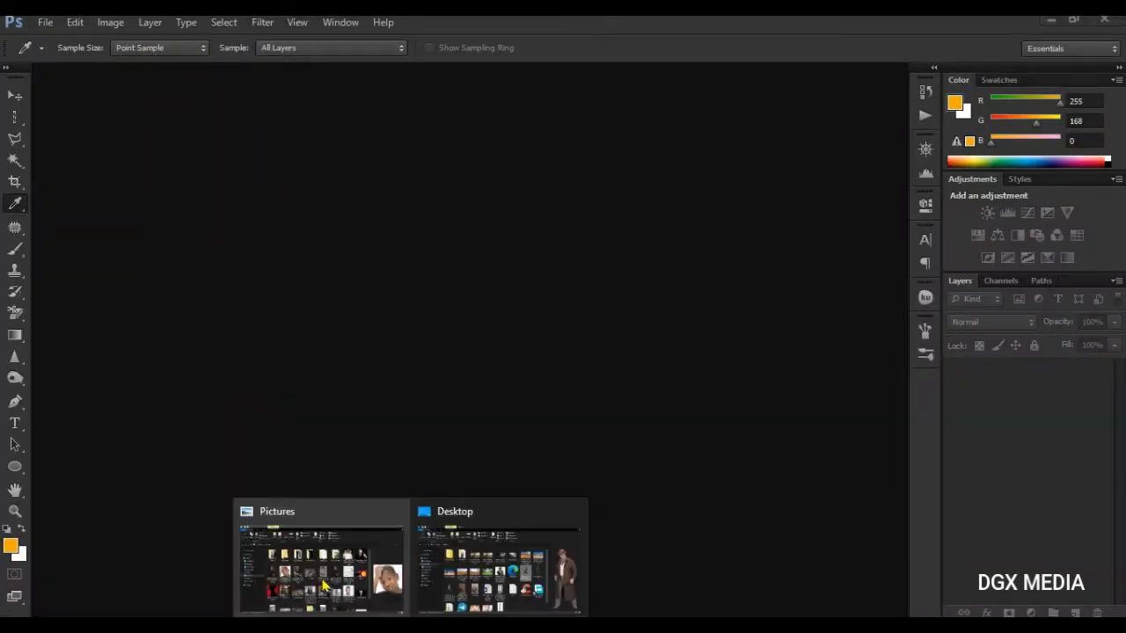
click(324, 585)
click(486, 343)
mouse_move(486, 343)
mouse_down()
mouse_move(383, 580)
mouse_move(322, 611)
mouse_move(477, 344)
mouse_up()
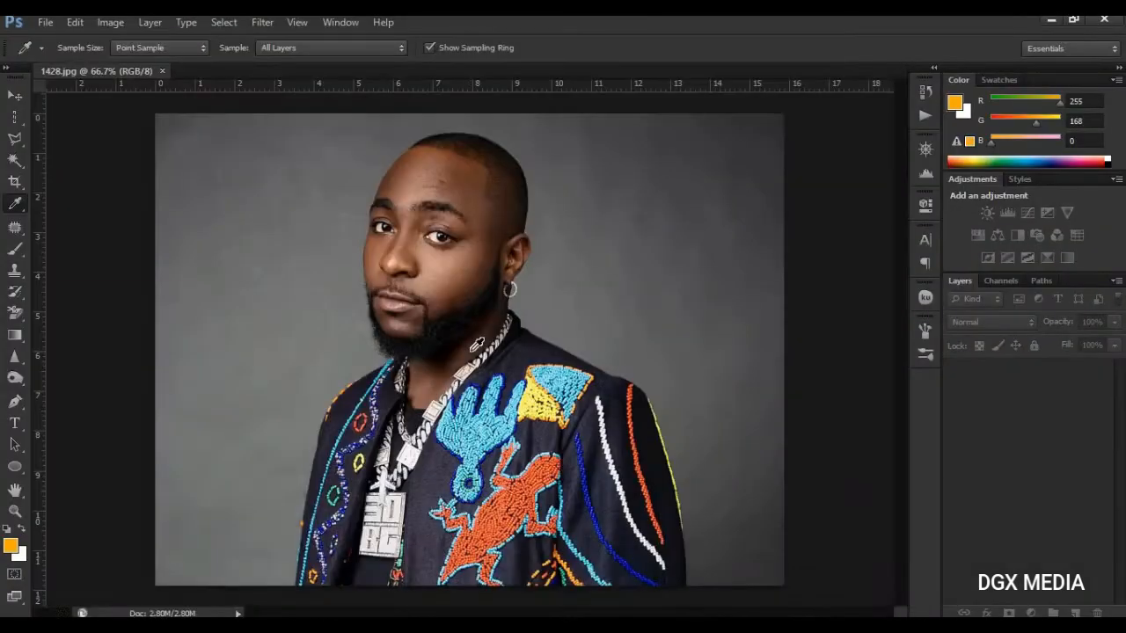
- Try out Brightness/Contrast and its Use Legacy option on the 1428.jpg portrait, and apply it with both values at 0
click(119, 25)
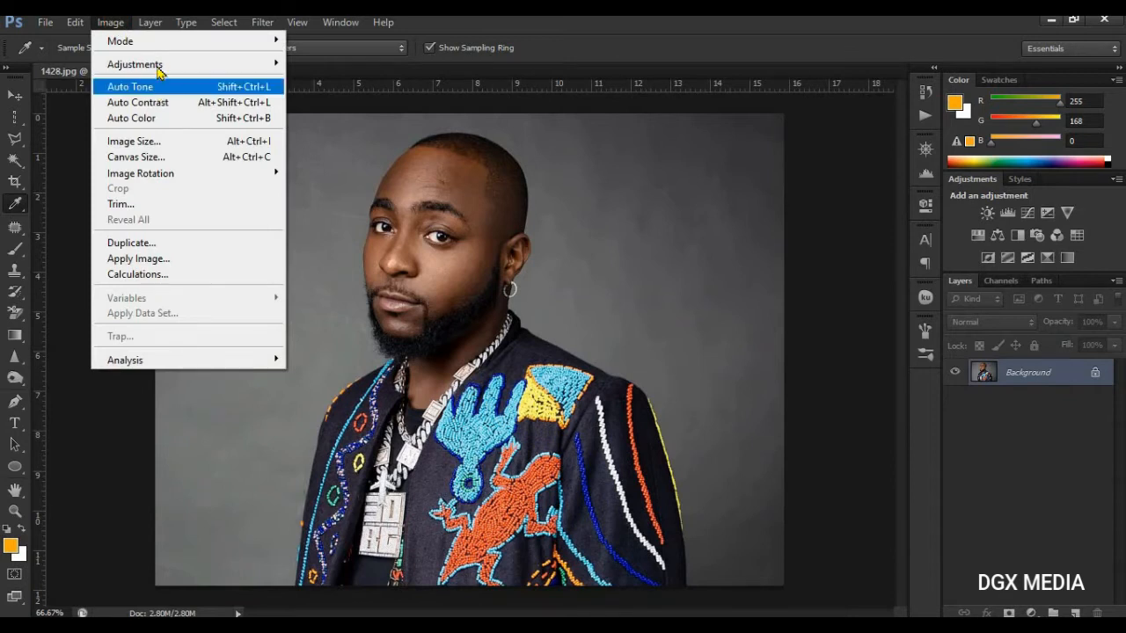
mouse_move(158, 69)
click(356, 65)
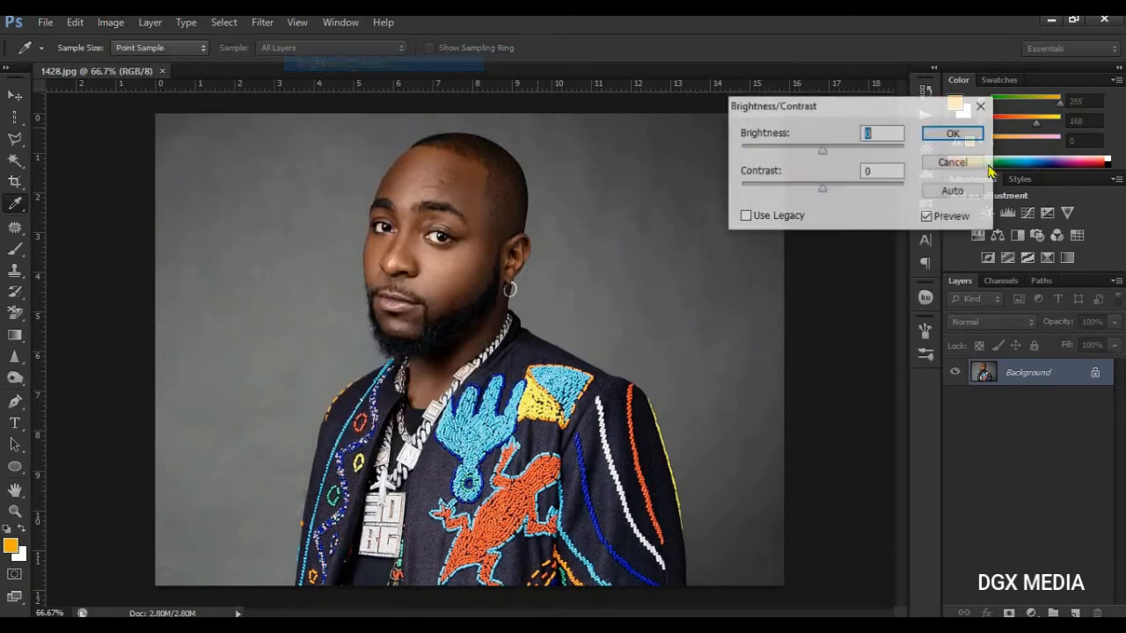
drag(831, 155, 644, 173)
drag(817, 156, 824, 196)
click(744, 216)
click(744, 215)
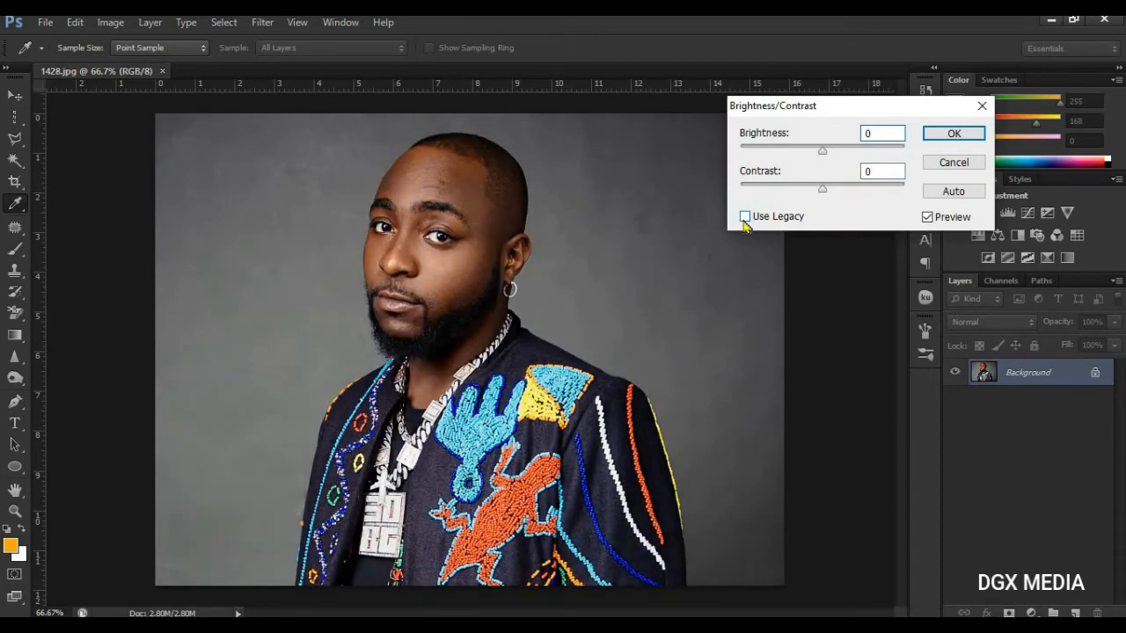
click(953, 133)
- Try out the Color Balance midtones on the 1428.jpg portrait, ending with color levels of +9, +8 and +6
click(112, 27)
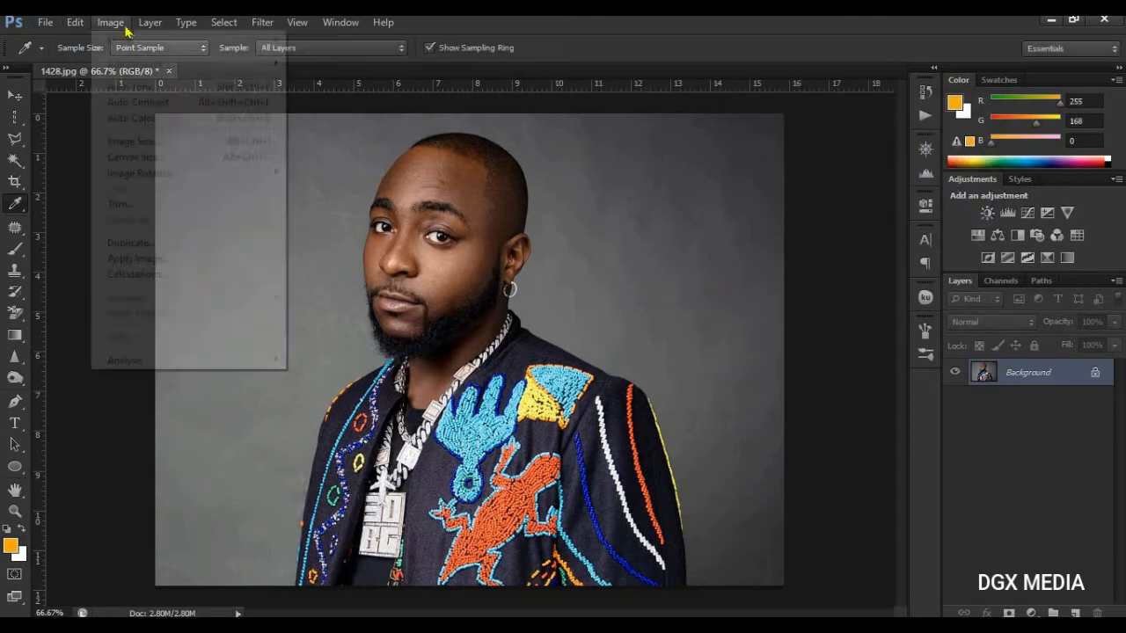
mouse_move(156, 65)
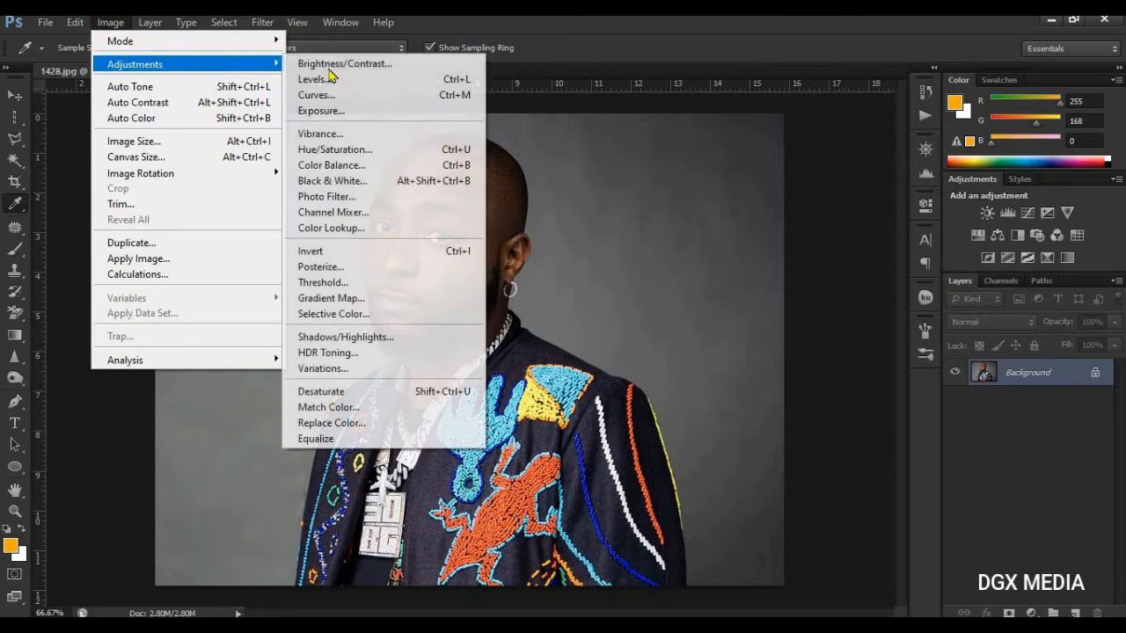
click(359, 169)
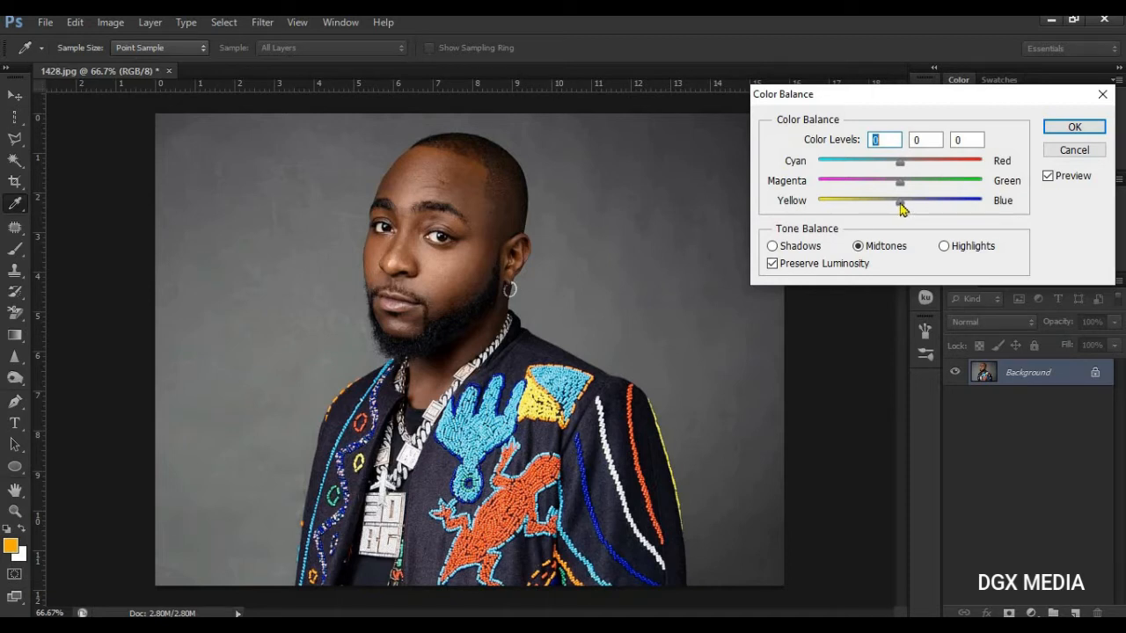
drag(902, 208, 985, 184)
drag(878, 189, 900, 184)
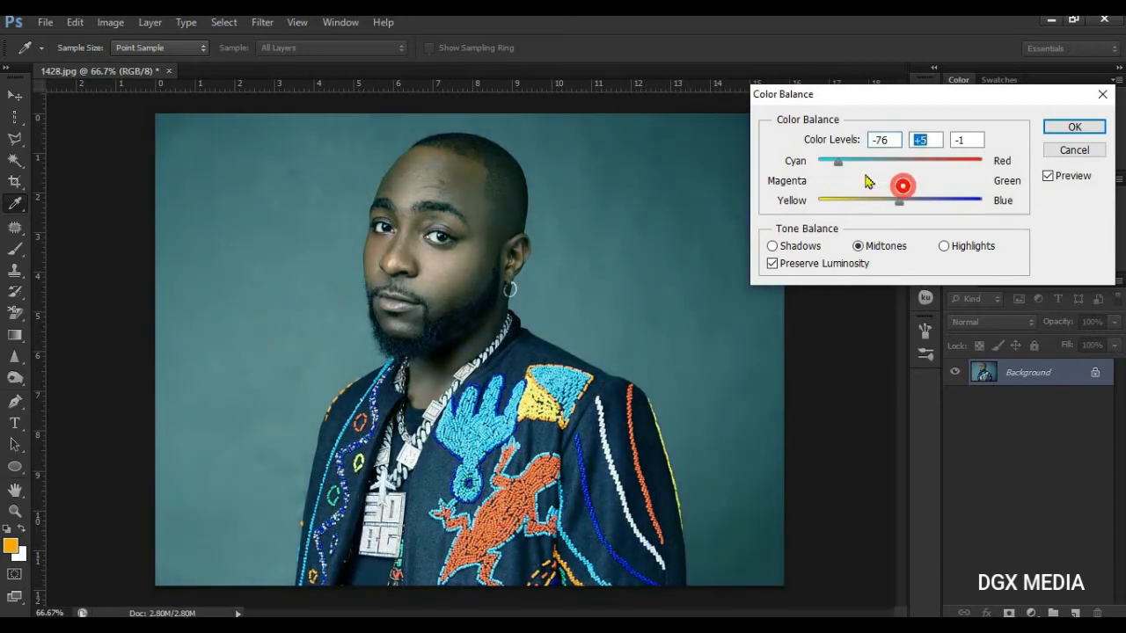
drag(827, 220, 906, 203)
drag(837, 162, 910, 172)
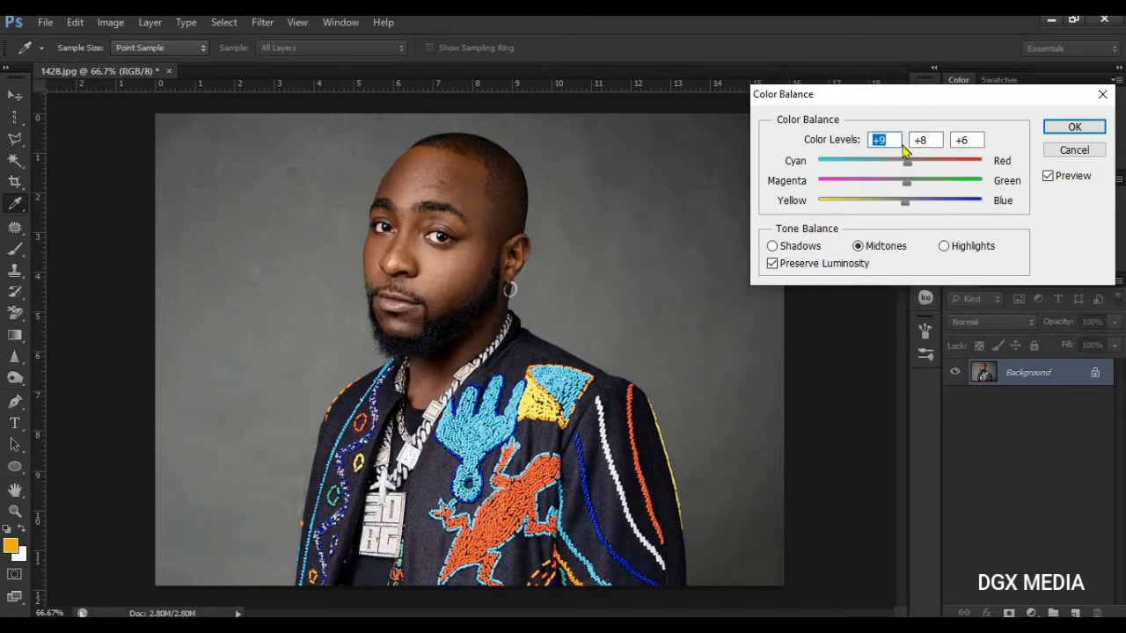
- Try out the Color Balance shadows by shifting them toward blue at +86 and back toward neutral
click(773, 246)
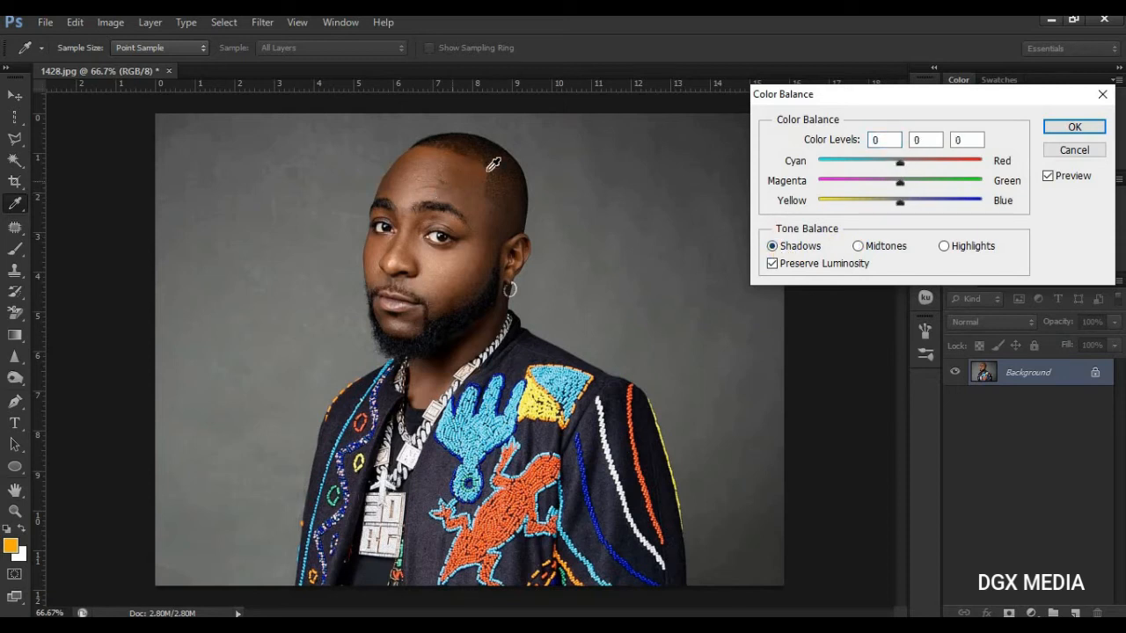
drag(924, 208, 892, 184)
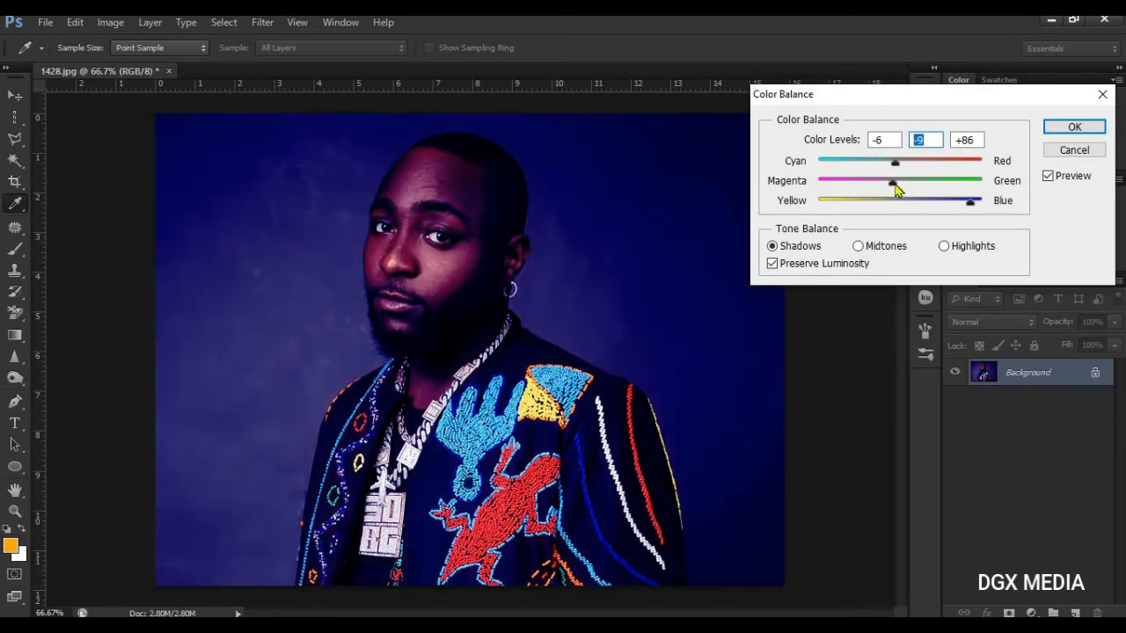
drag(970, 202, 896, 214)
- Try out highlight color levels of +10, +15 and +100 with and without Preserve Luminosity, and cancel the Color Balance adjustment
click(947, 248)
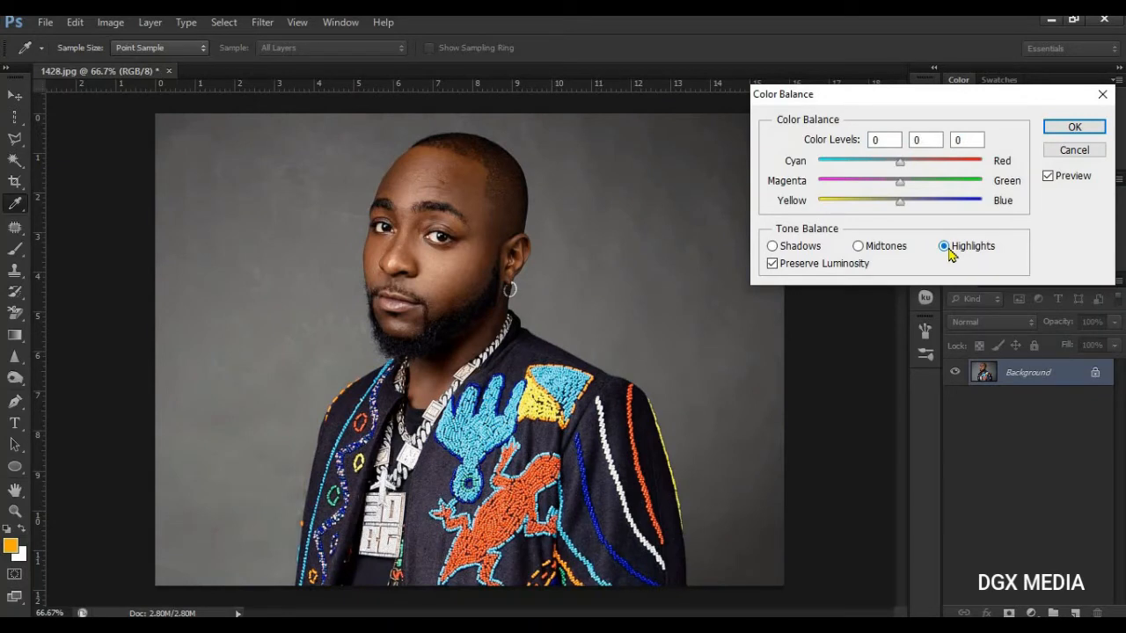
drag(899, 211, 999, 213)
drag(899, 162, 1007, 201)
click(773, 263)
click(772, 264)
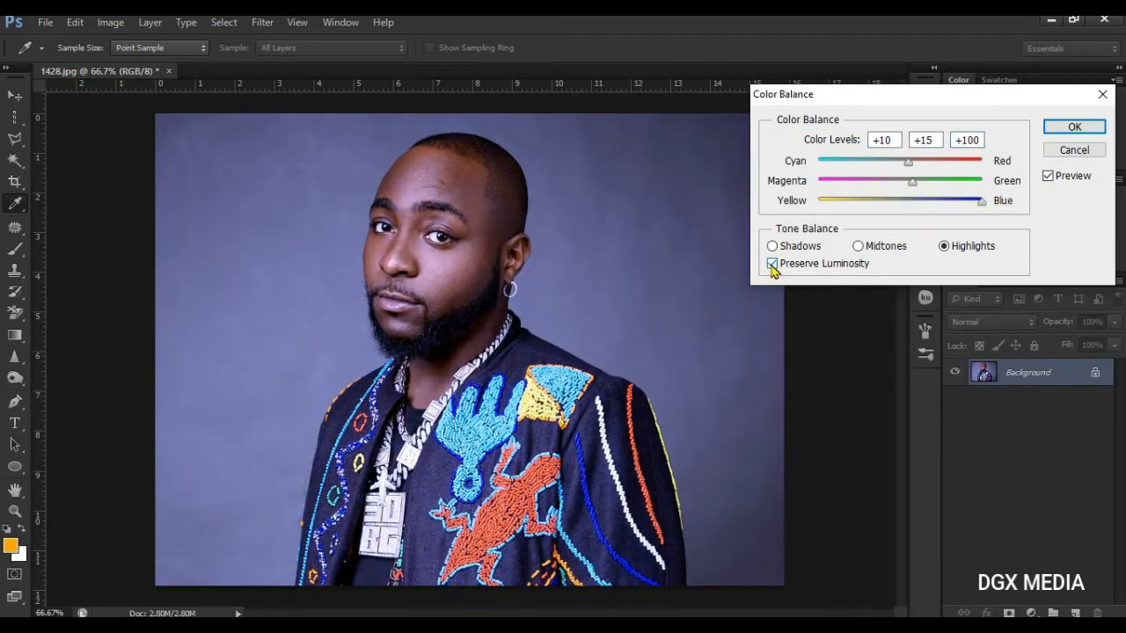
click(1080, 153)
- Start a Hue/Saturation adjustment on the portrait and set the Master range to Hue -1, Saturation +3 and Lightness +6
click(127, 23)
mouse_move(160, 66)
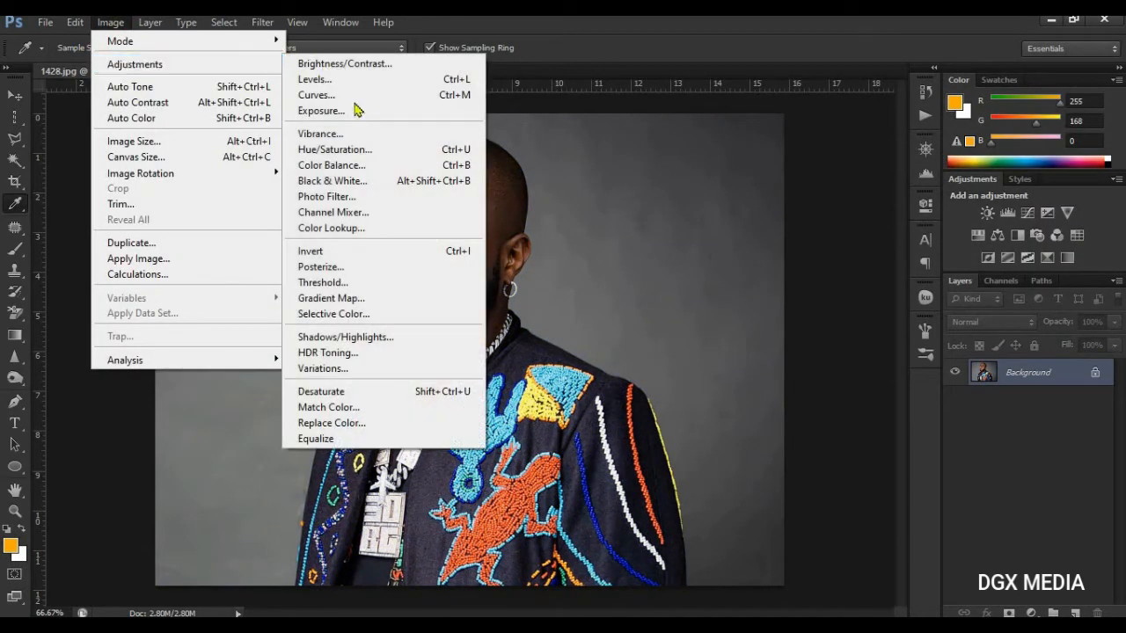
click(356, 155)
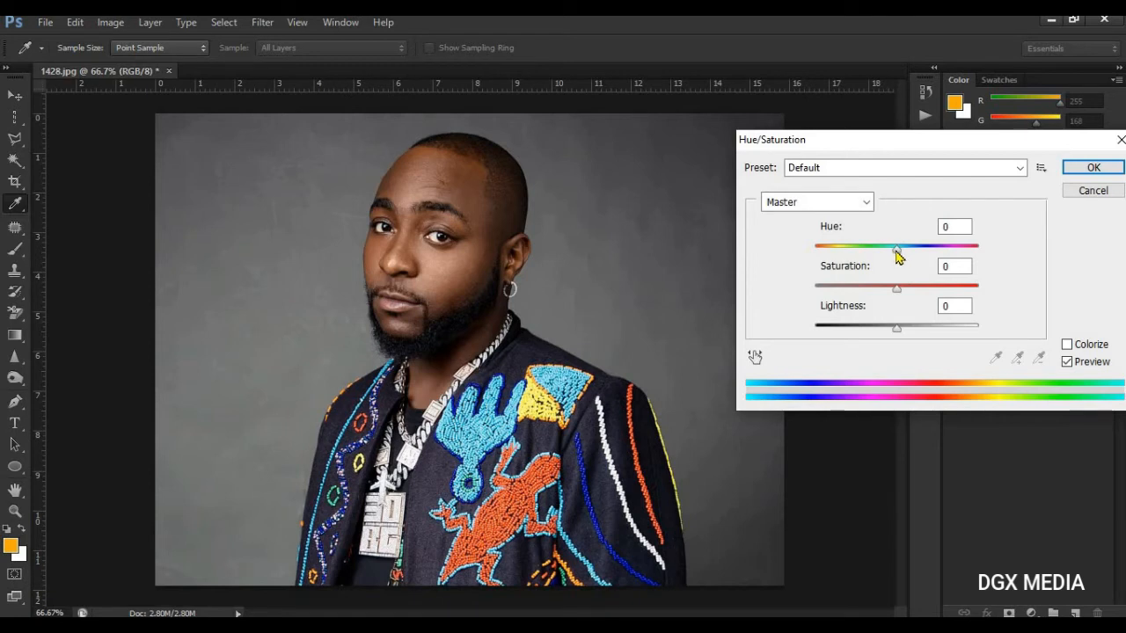
drag(898, 250, 1009, 271)
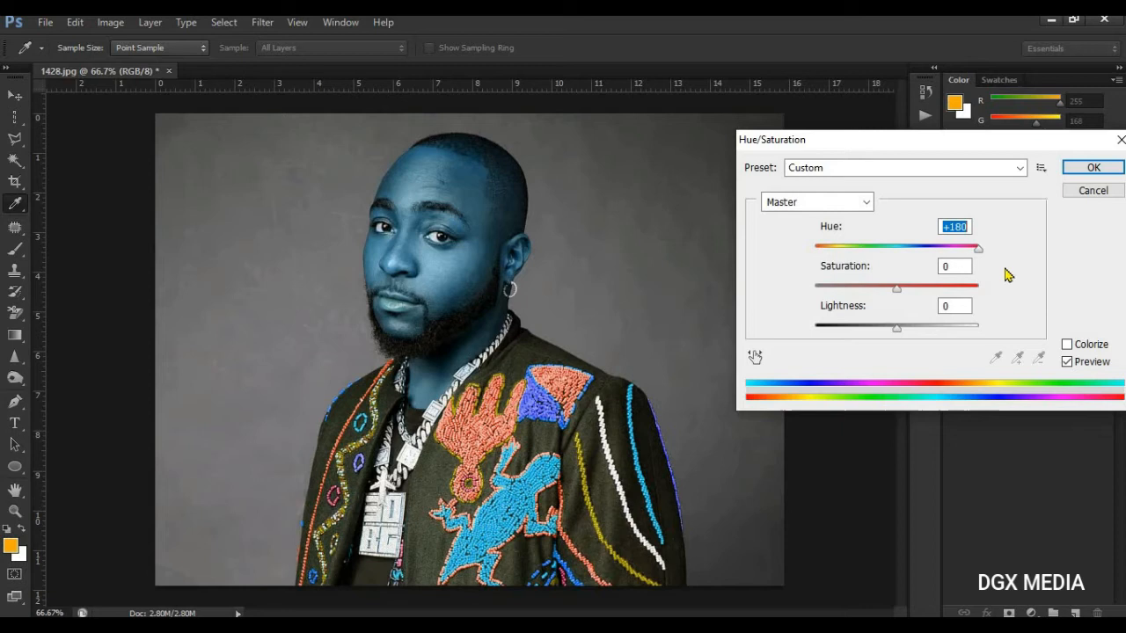
drag(1006, 269, 898, 296)
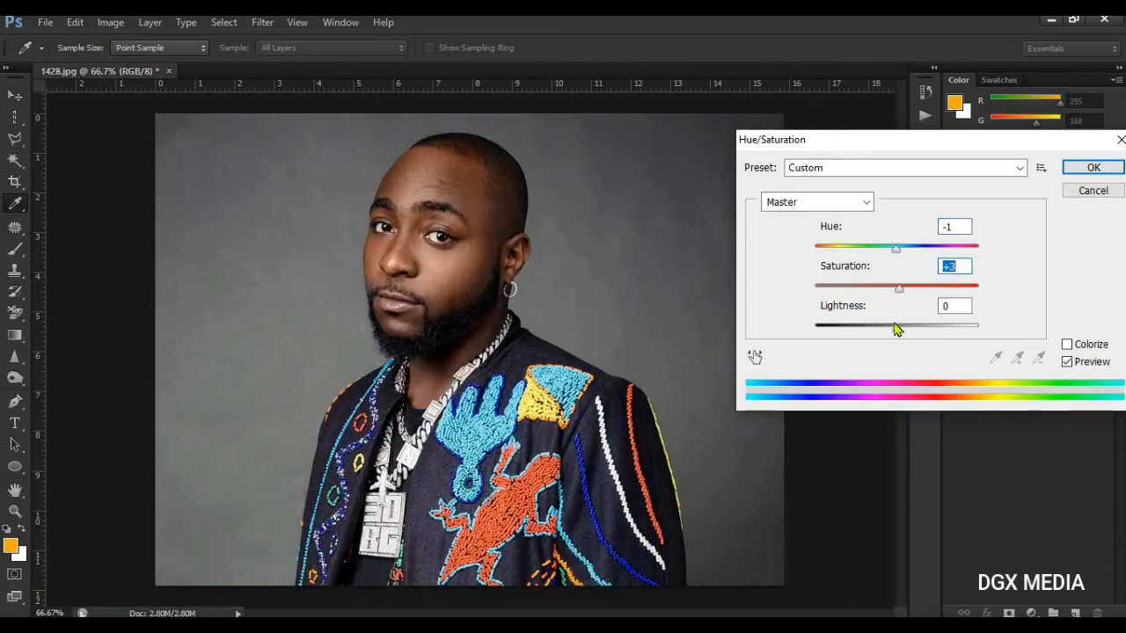
drag(938, 335, 794, 329)
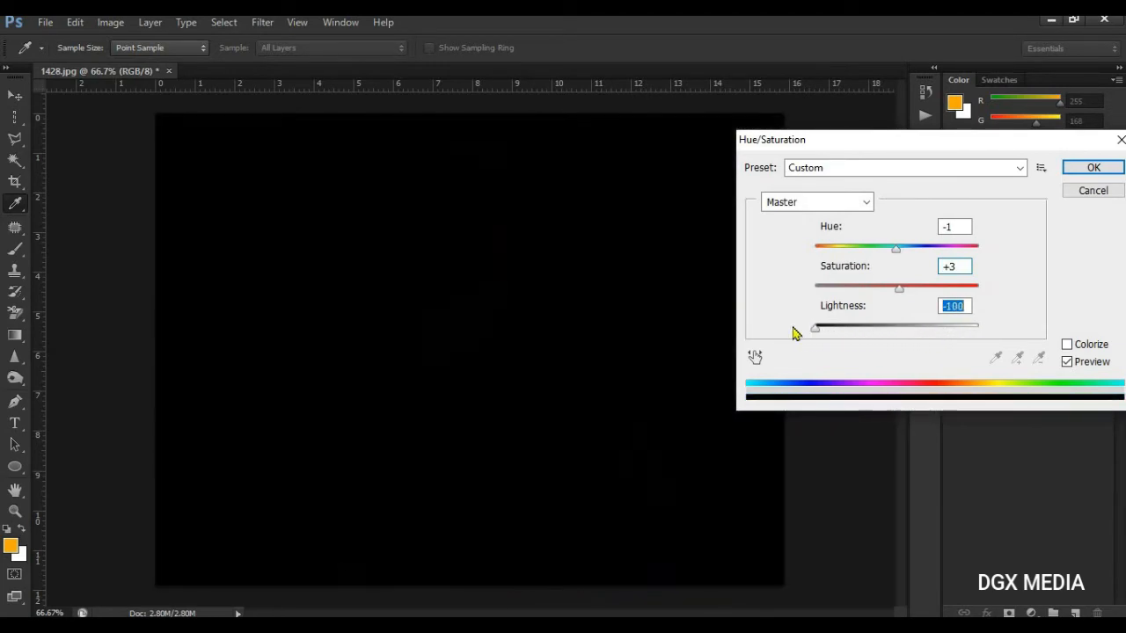
mouse_move(892, 331)
mouse_down()
mouse_move(945, 326)
mouse_move(895, 329)
mouse_move(905, 330)
mouse_up()
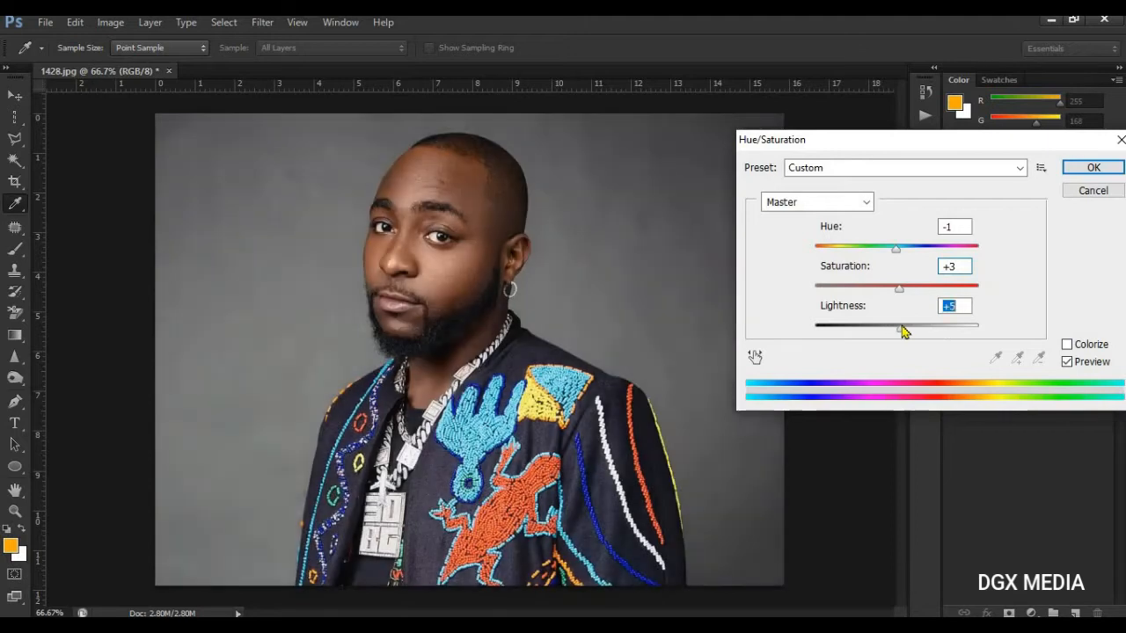
click(902, 327)
click(850, 207)
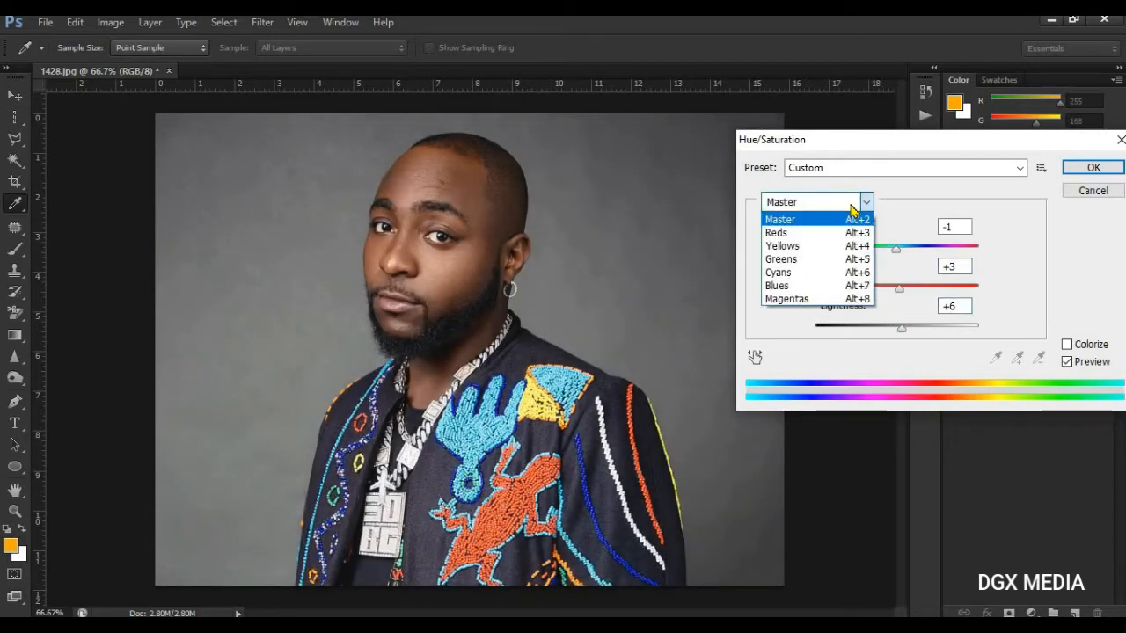
click(847, 203)
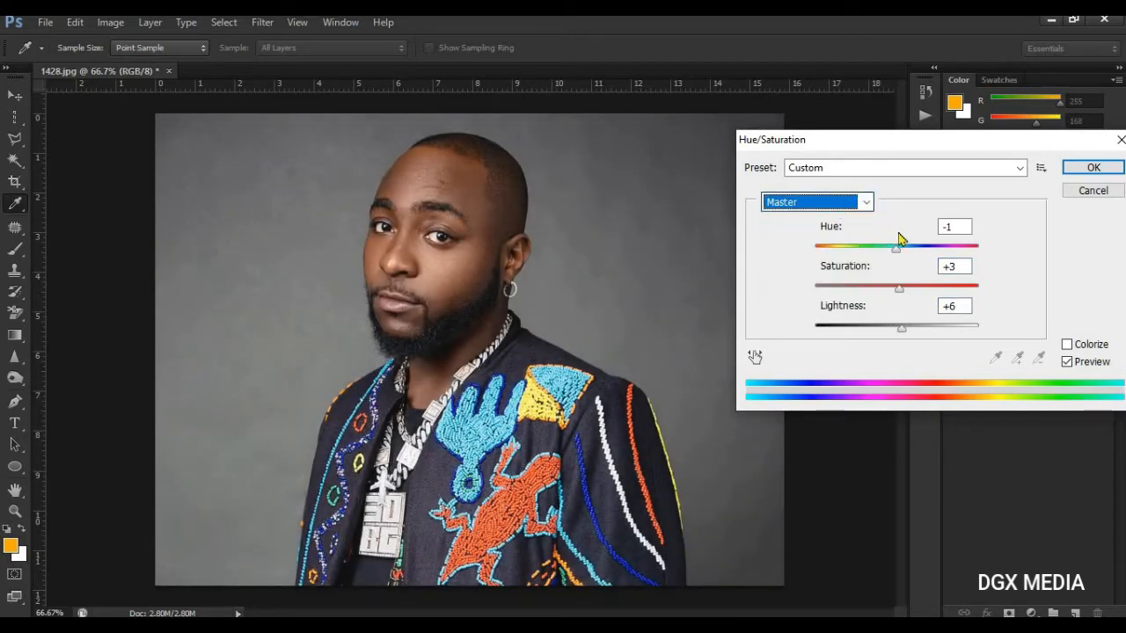
- Try different hues on the Reds range and leave its hue at about +3
click(823, 204)
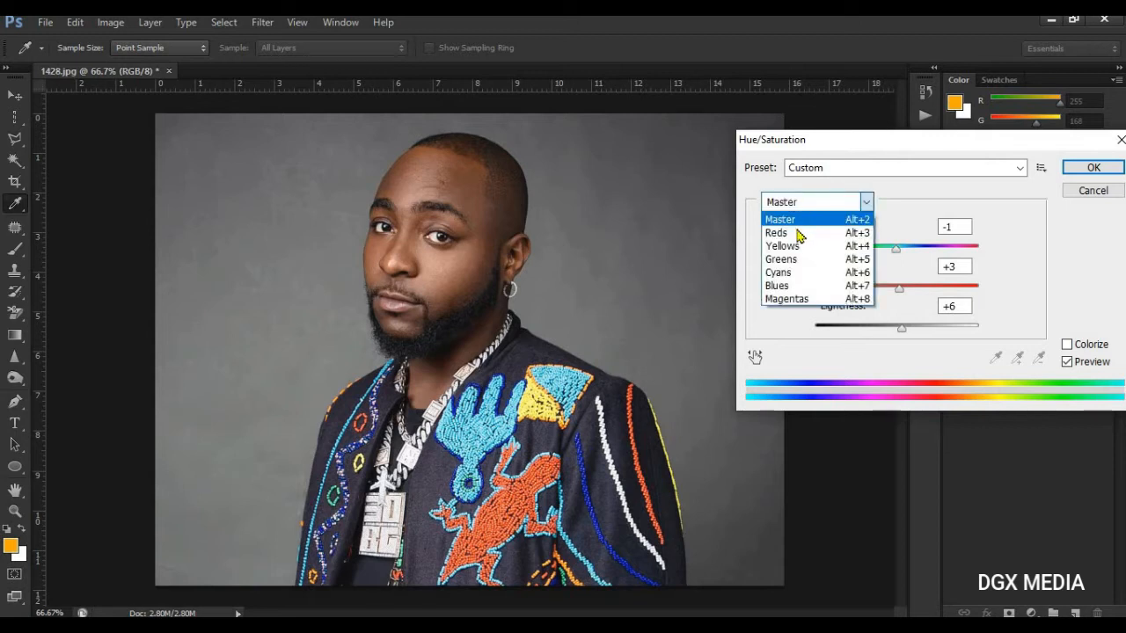
click(796, 234)
drag(900, 253, 1005, 261)
mouse_move(899, 266)
mouse_down()
mouse_move(782, 264)
mouse_move(917, 259)
mouse_move(899, 264)
mouse_up()
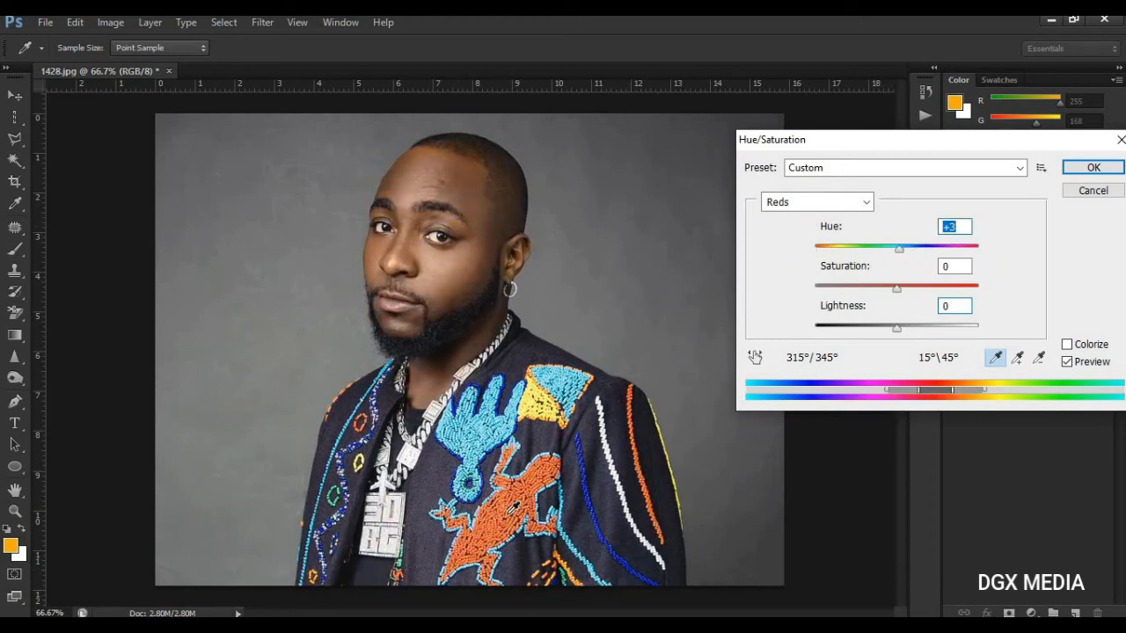
mouse_move(901, 254)
mouse_down()
mouse_move(977, 256)
mouse_move(825, 264)
mouse_move(900, 263)
mouse_up()
- Shift the hue of the Yellows range in the Hue/Saturation adjustment
click(817, 199)
click(796, 249)
drag(897, 252, 971, 273)
drag(884, 274, 999, 261)
- Set the hue of the Greens range to +5 and apply the Hue/Saturation adjustment
click(836, 205)
click(796, 254)
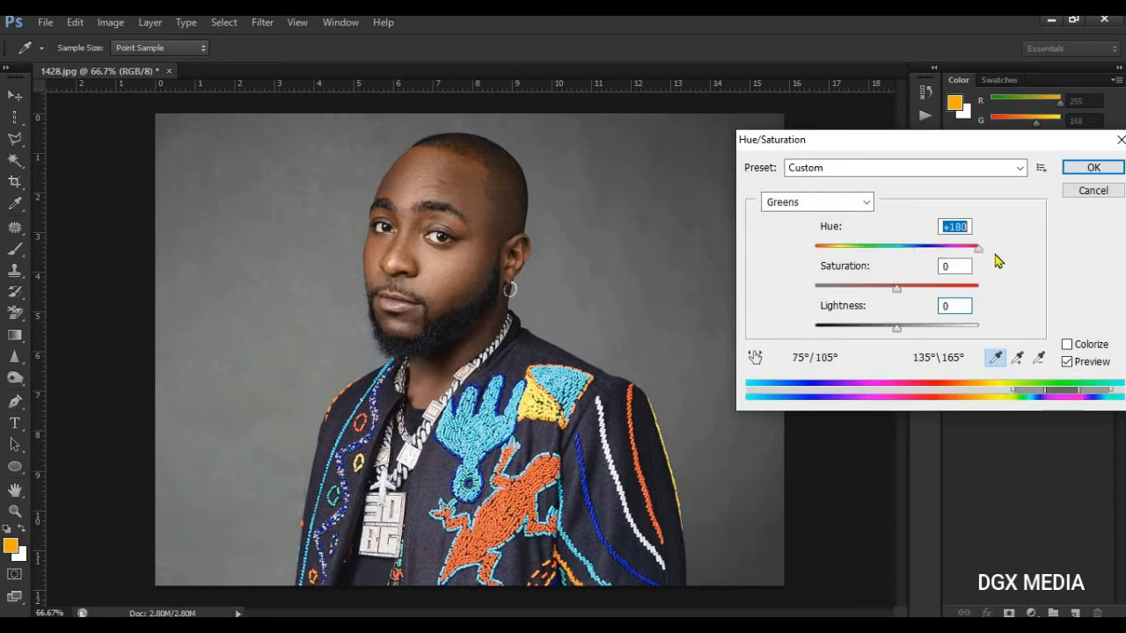
drag(879, 258, 905, 259)
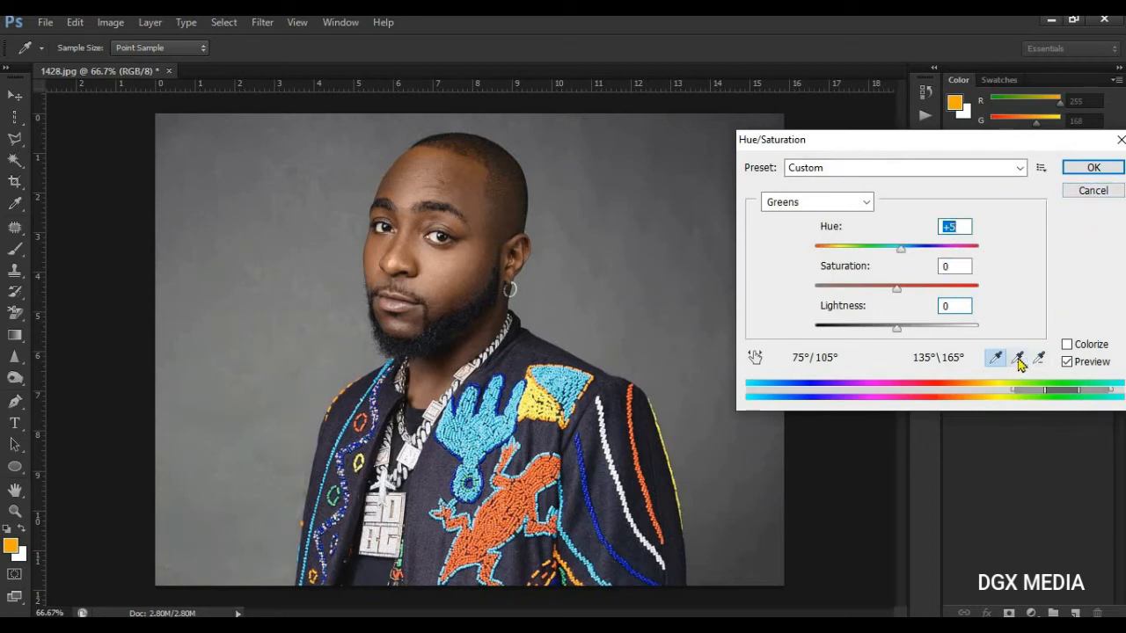
click(1091, 168)
click(107, 23)
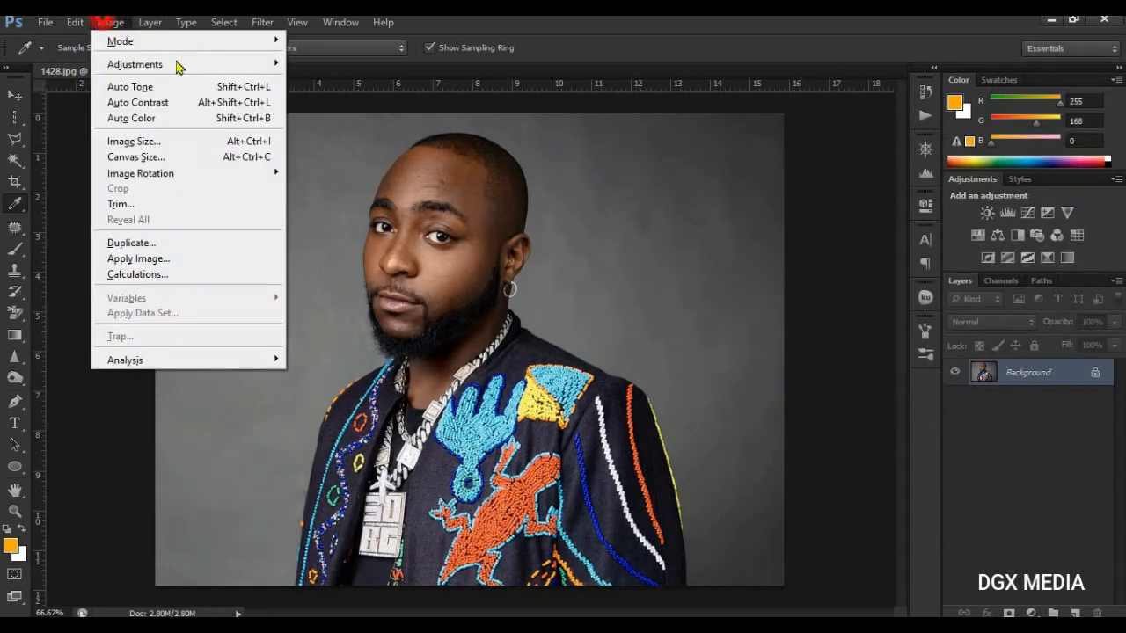
mouse_move(243, 67)
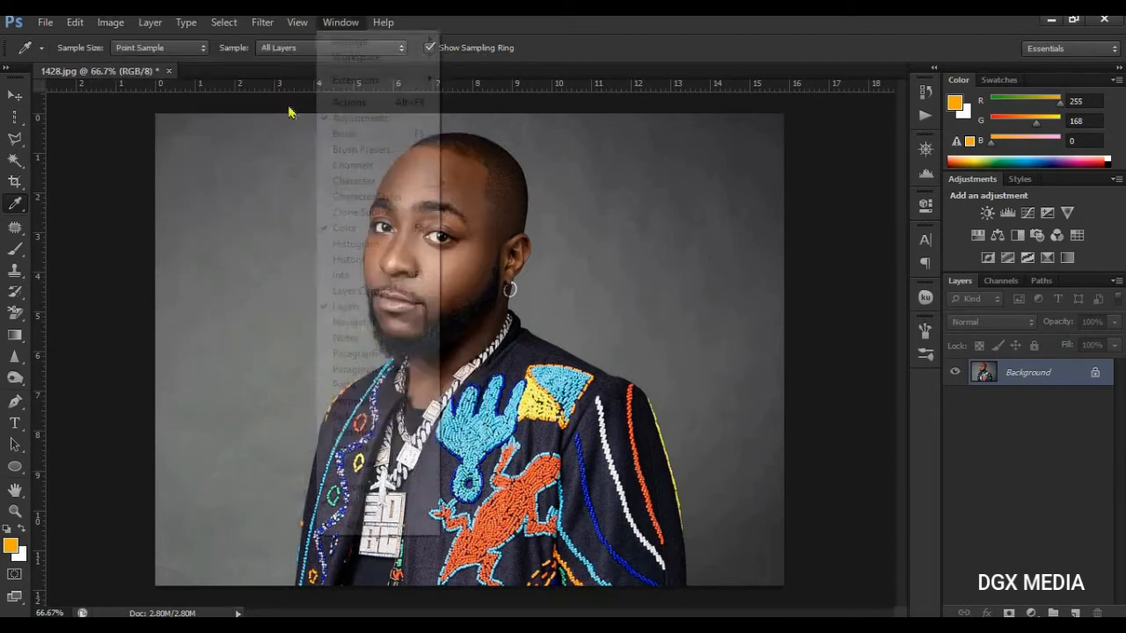
key(Escape)
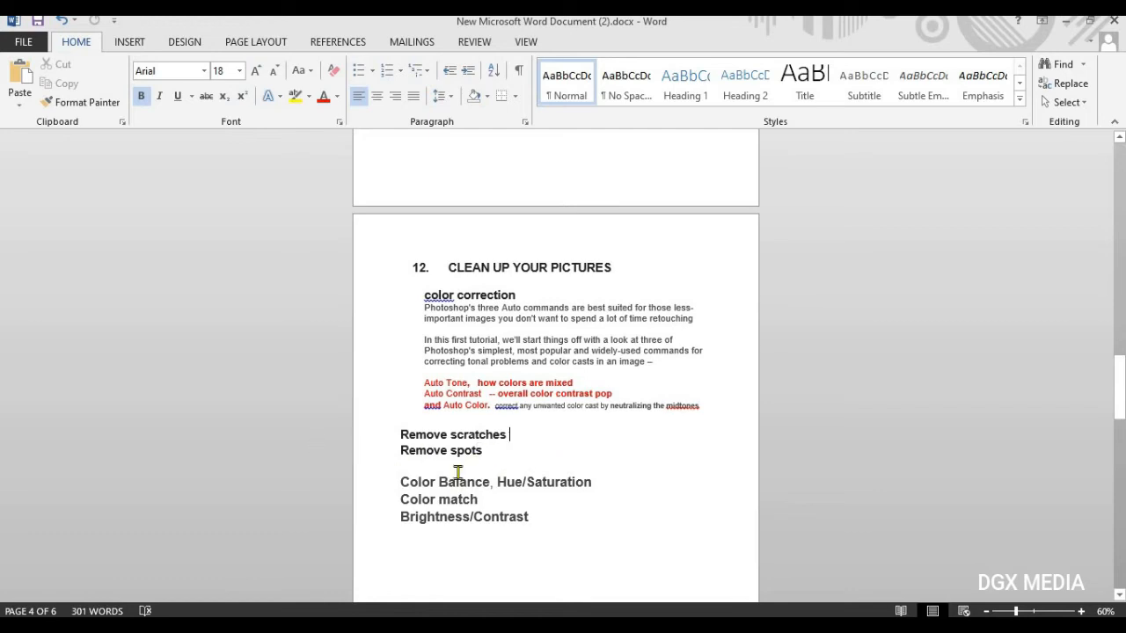
- Return from the Word notes to Photoshop and close 1428.jpg without saving its changes
click(1065, 22)
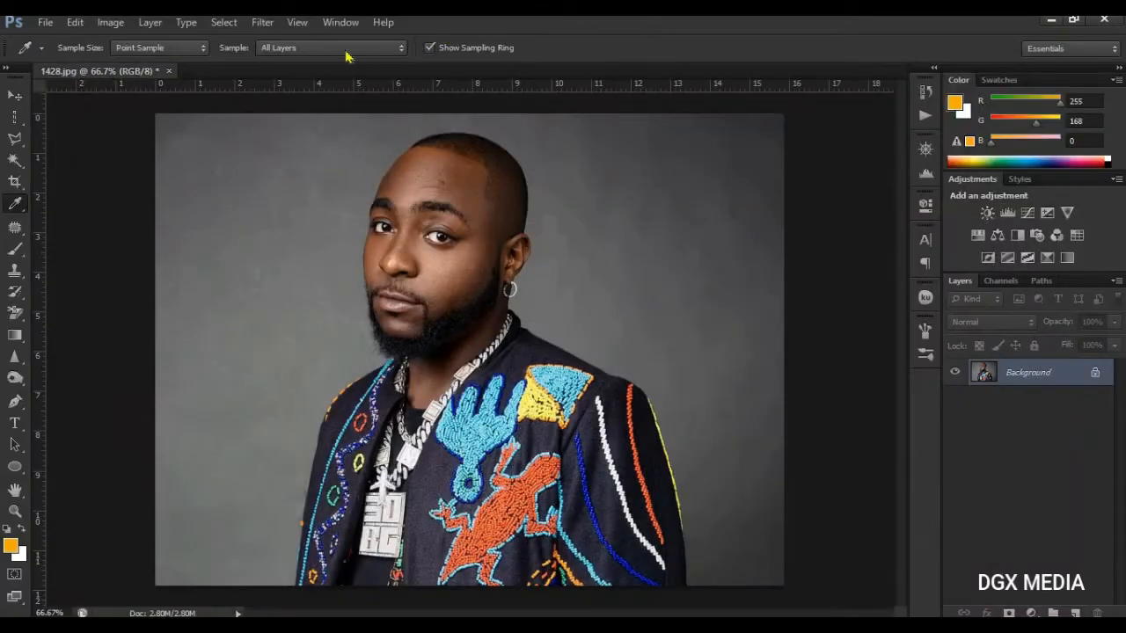
click(169, 70)
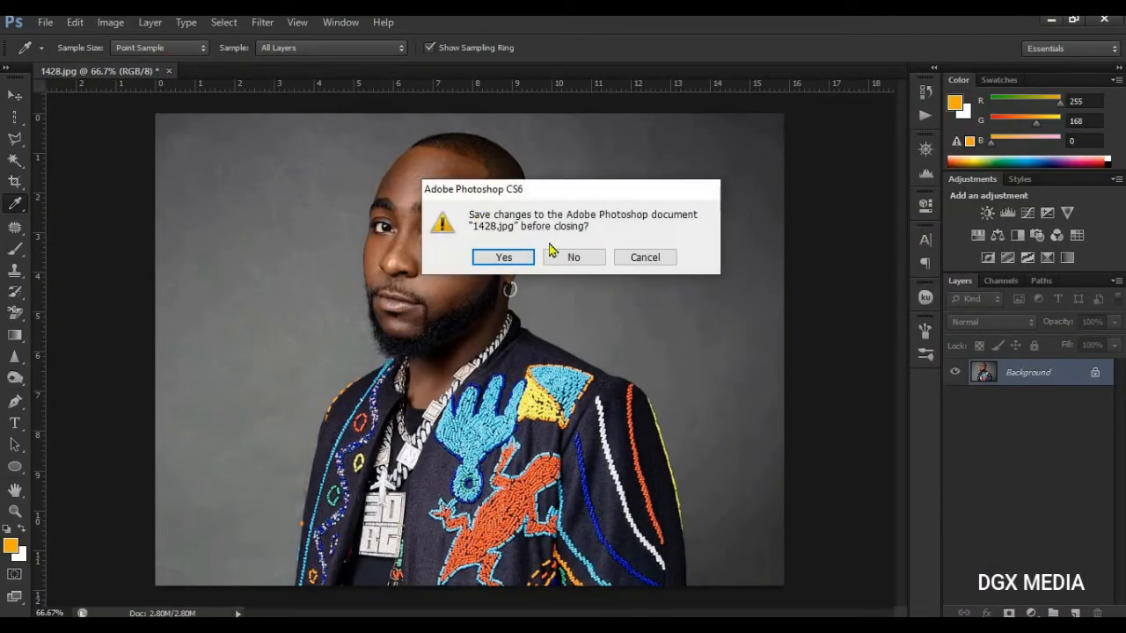
click(572, 257)
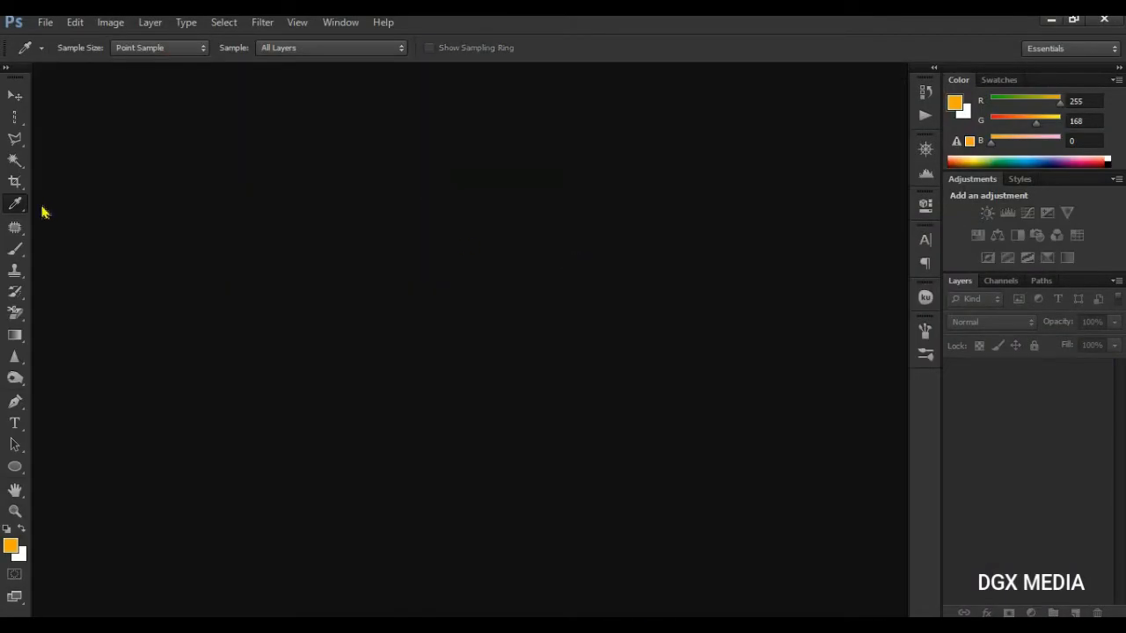
- Open photoshop-cc-toolbar.png from the desktop in Photos and place its reduced window over the empty Photoshop workspace
click(1055, 25)
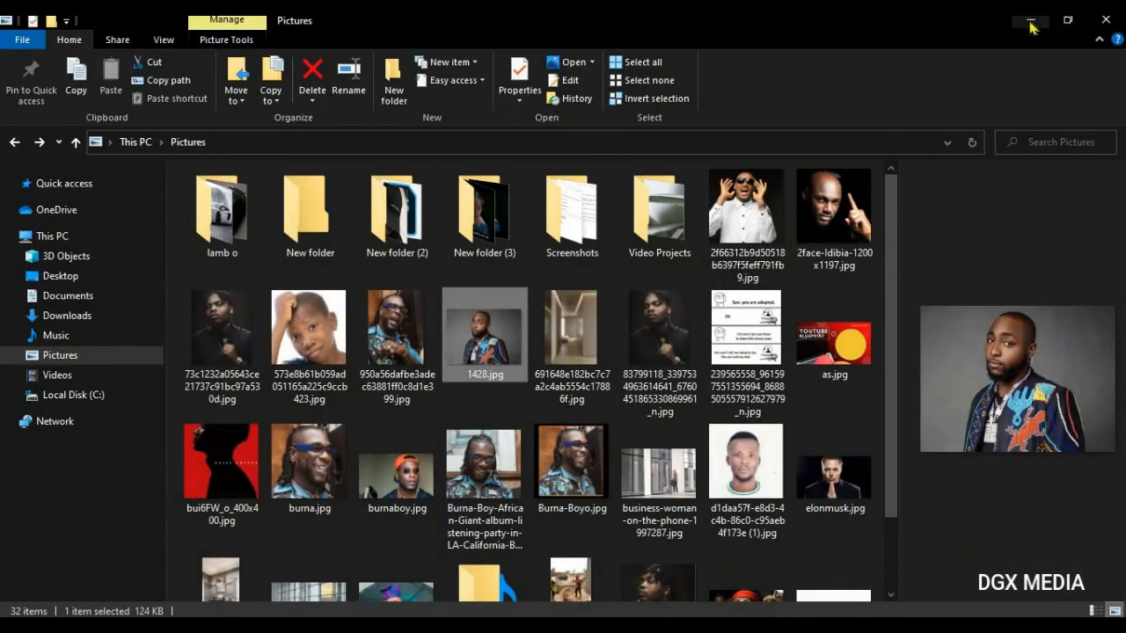
click(1032, 22)
double_click(397, 110)
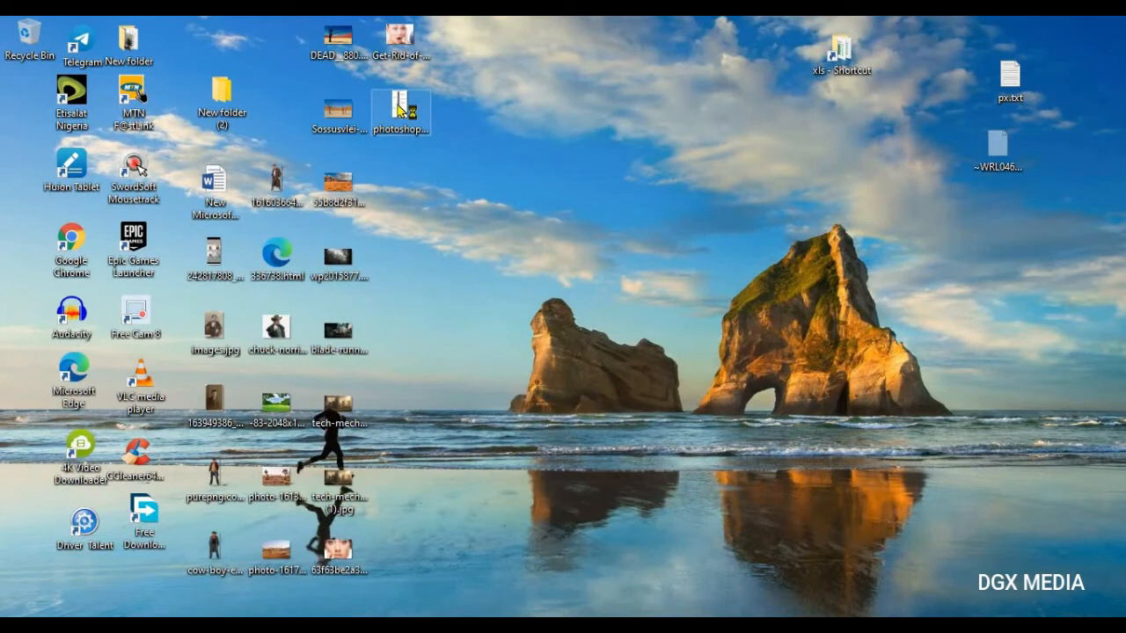
double_click(397, 108)
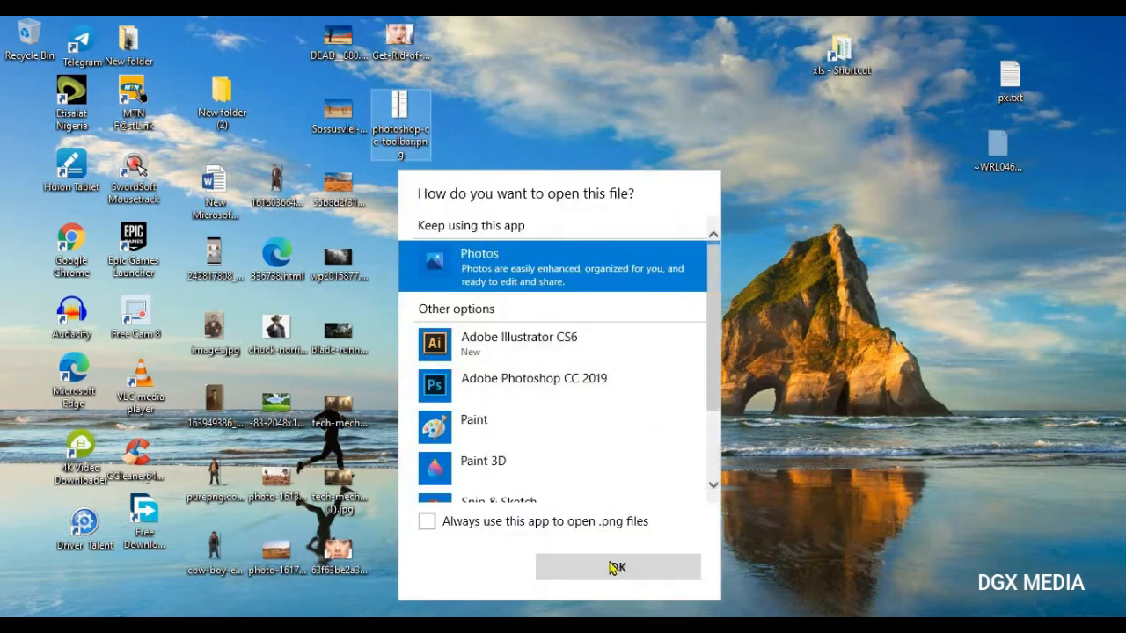
click(615, 566)
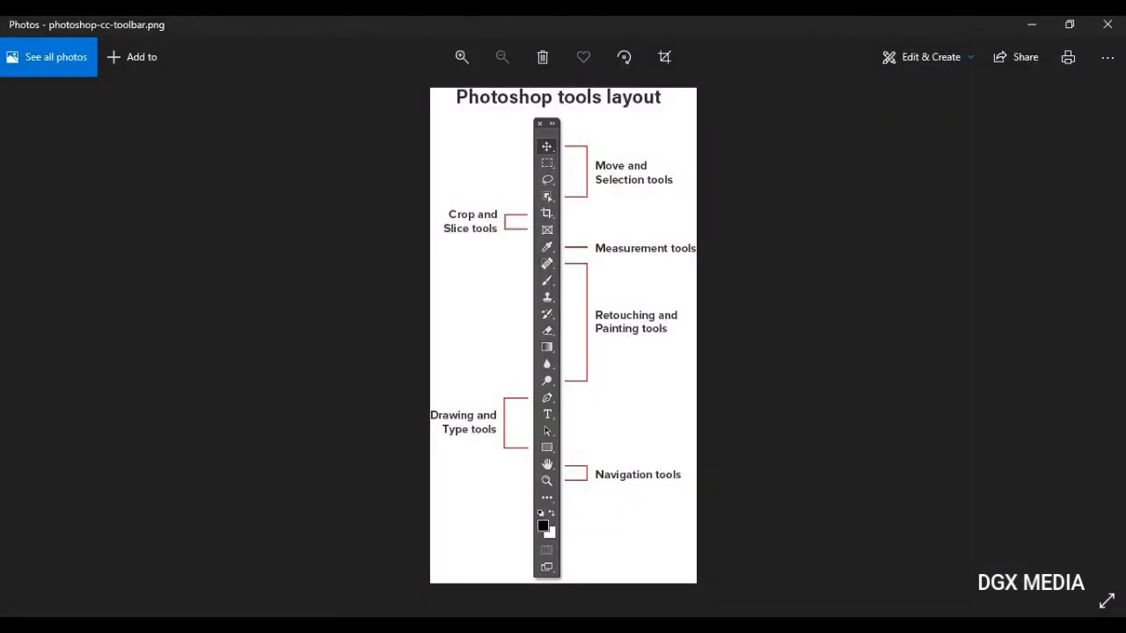
click(1068, 23)
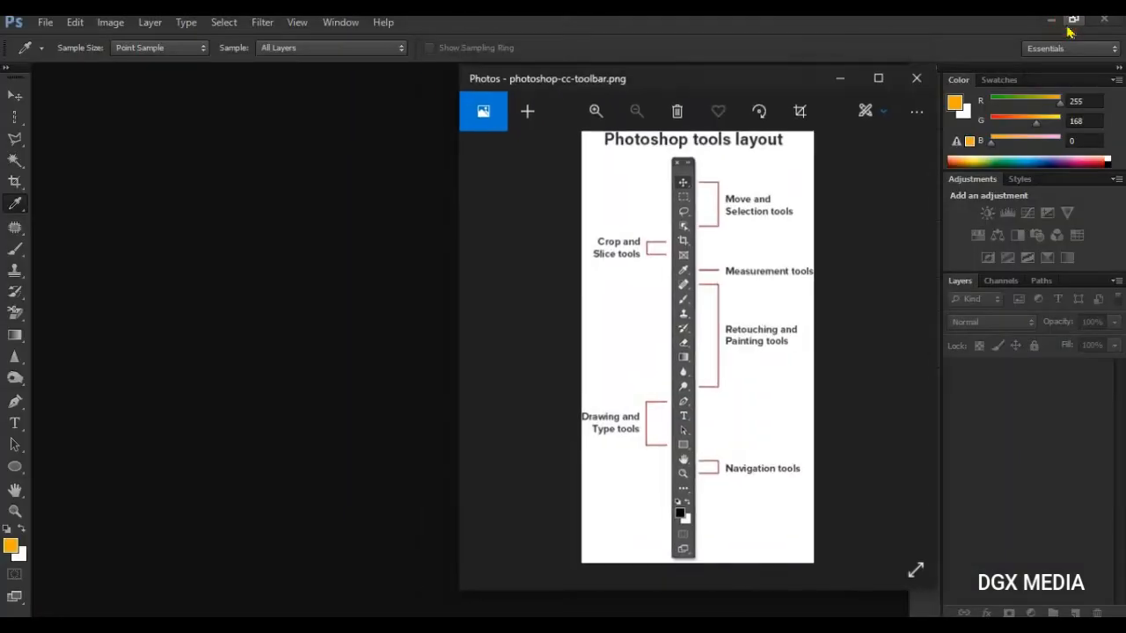
drag(701, 93, 436, 76)
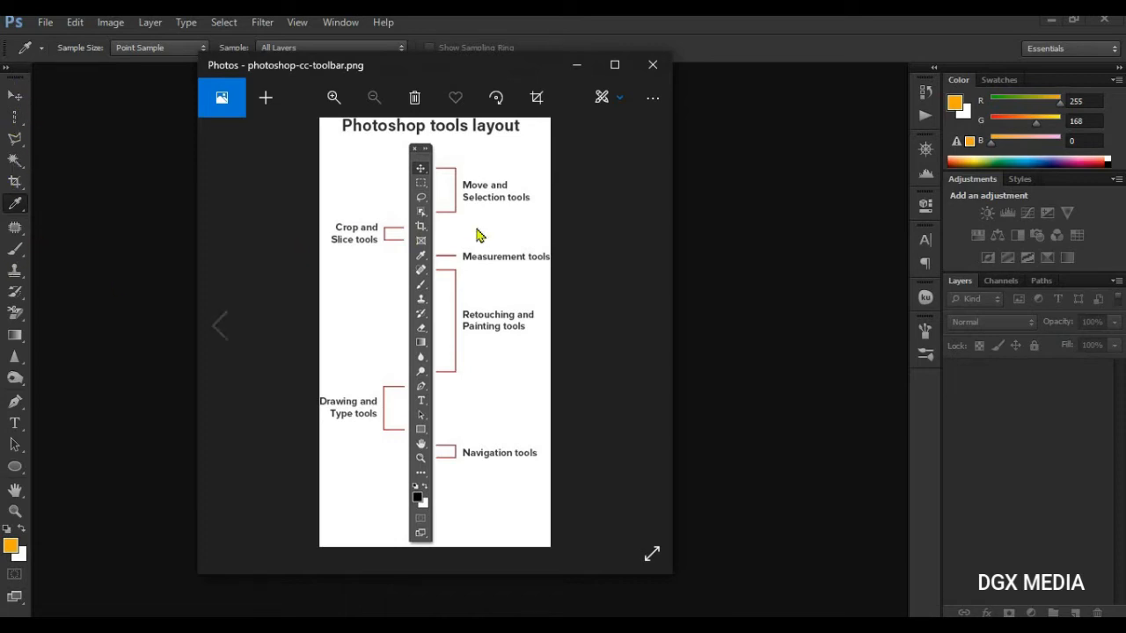
- Examine the tools grouped under the Crop tool and the Eyedropper tool, comparing them with the toolbar layout reference image
click(16, 183)
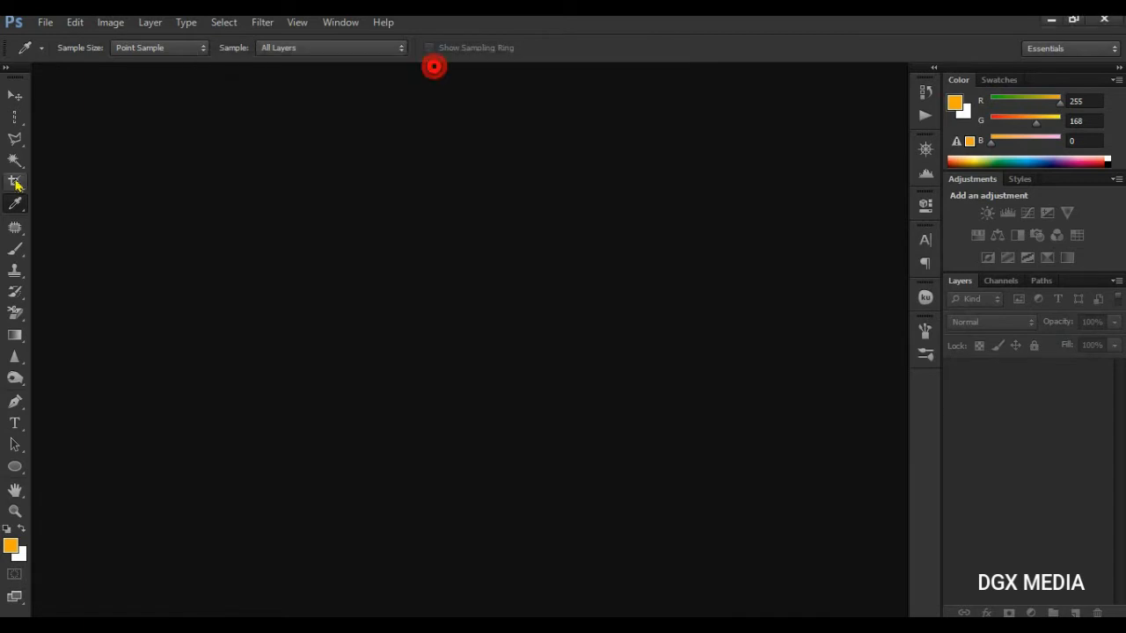
click(15, 182)
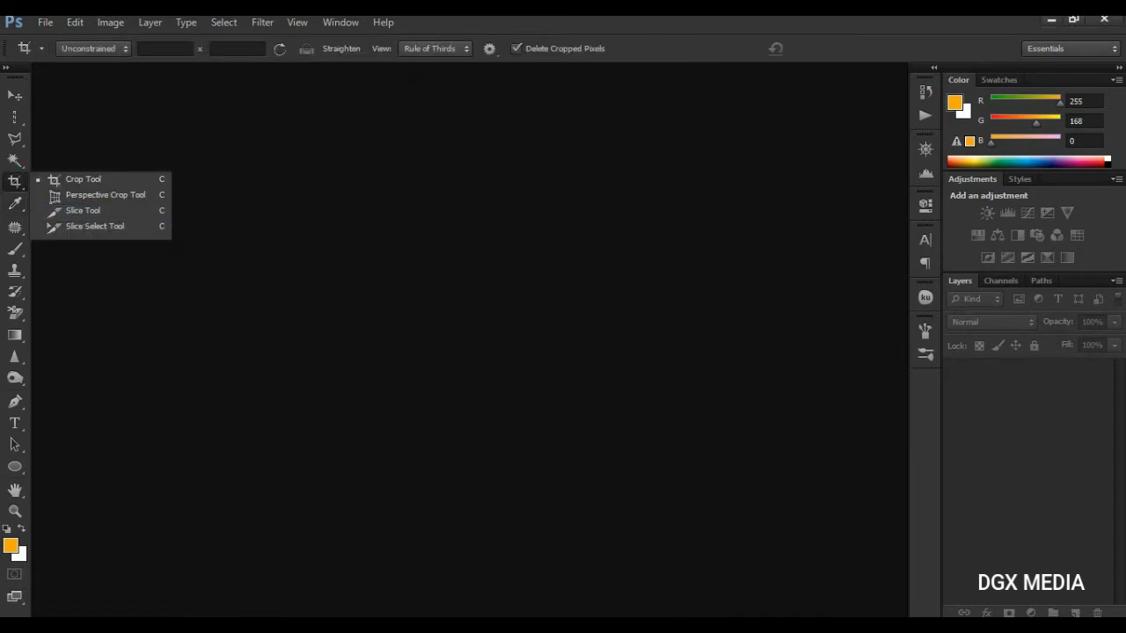
key(alt+Tab)
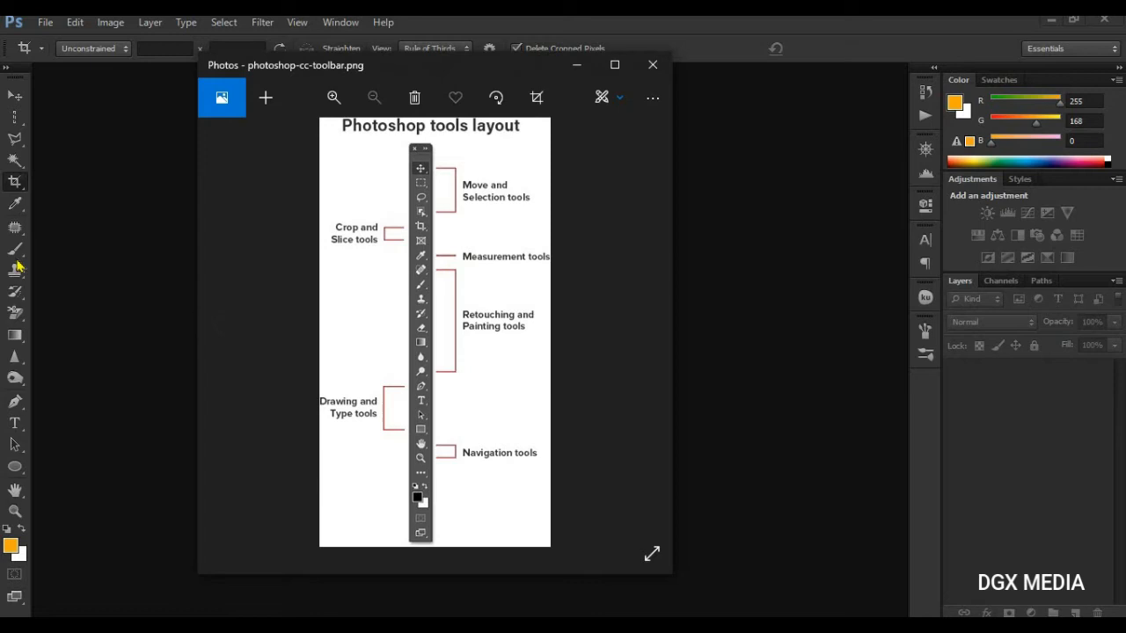
click(22, 205)
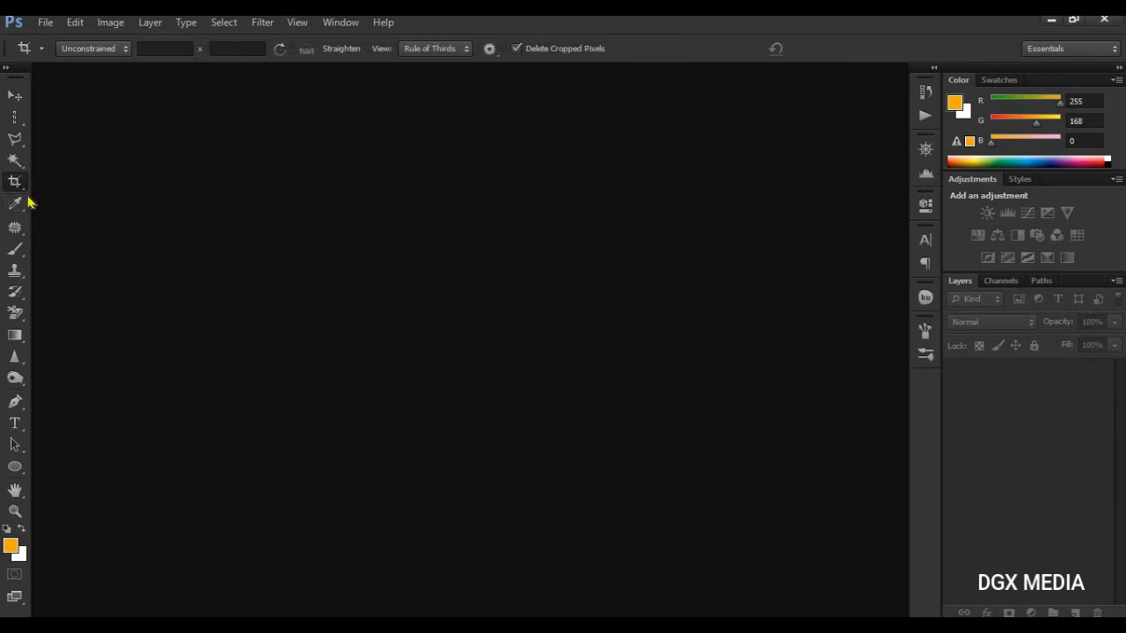
click(22, 206)
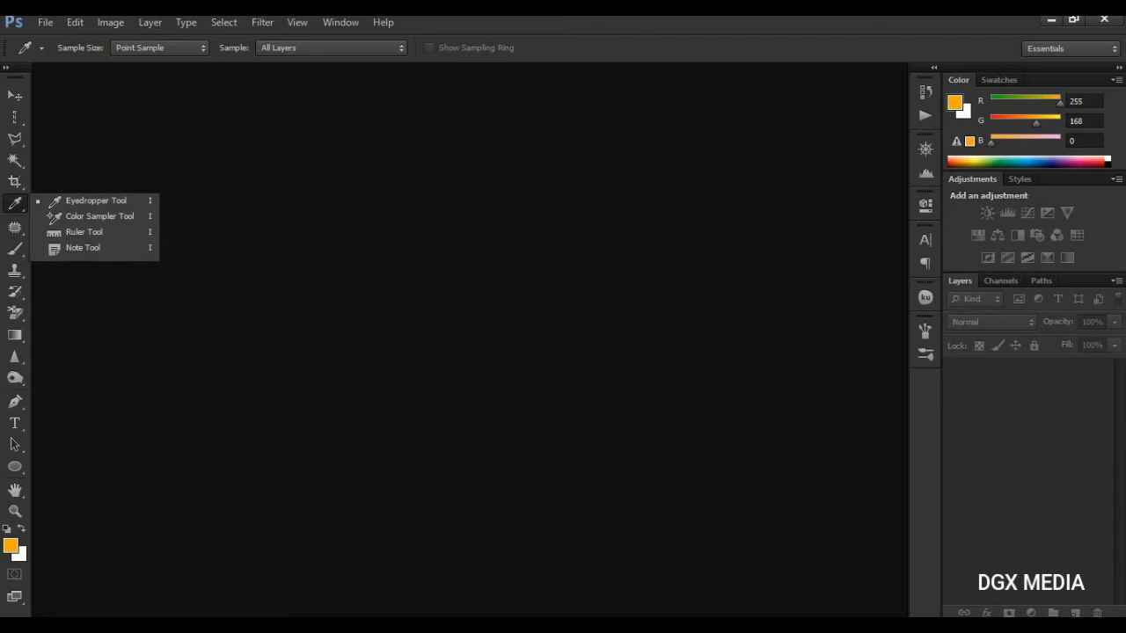
key(alt+Tab)
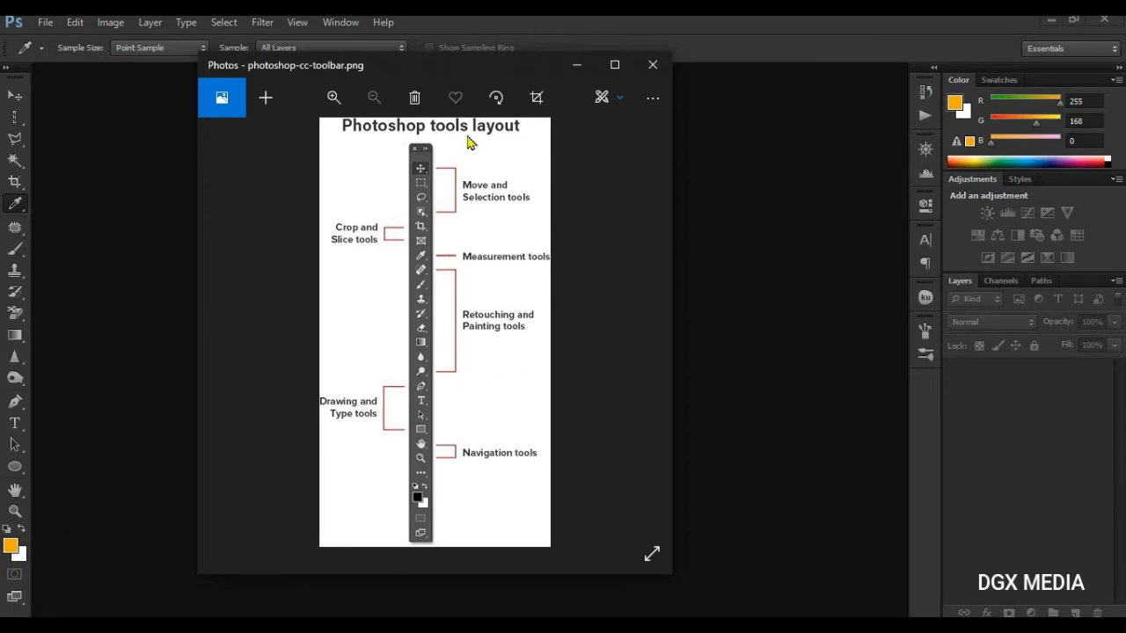
- Close the toolbar reference image in Photos and open Get-Rid-of-Pimples.jpg from the desktop in Photoshop
click(654, 64)
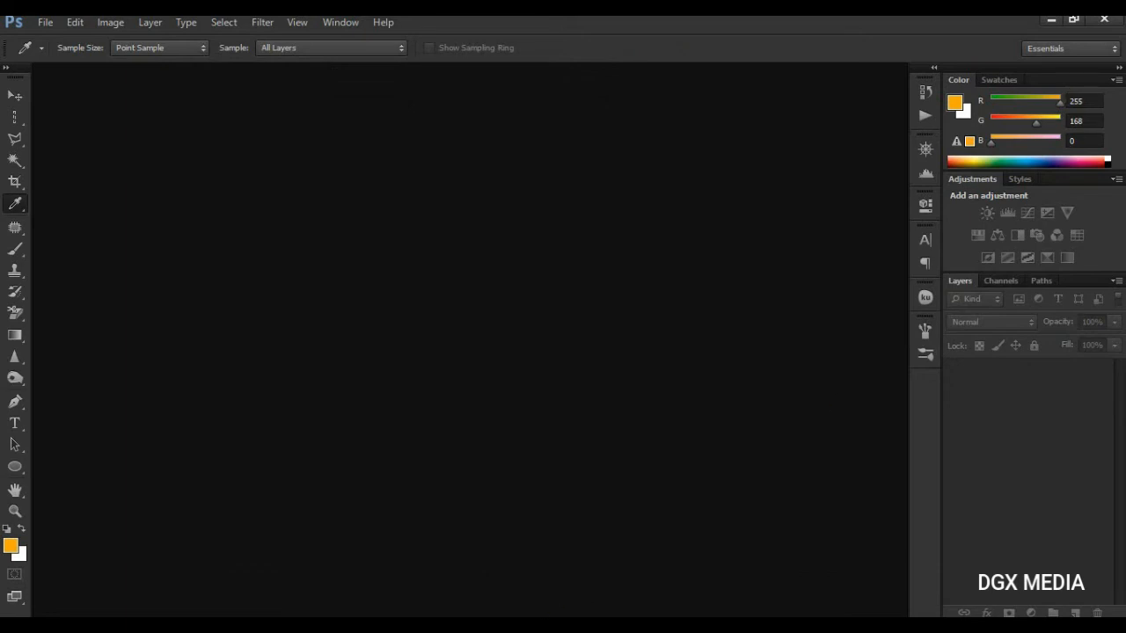
mouse_move(410, 627)
click(479, 570)
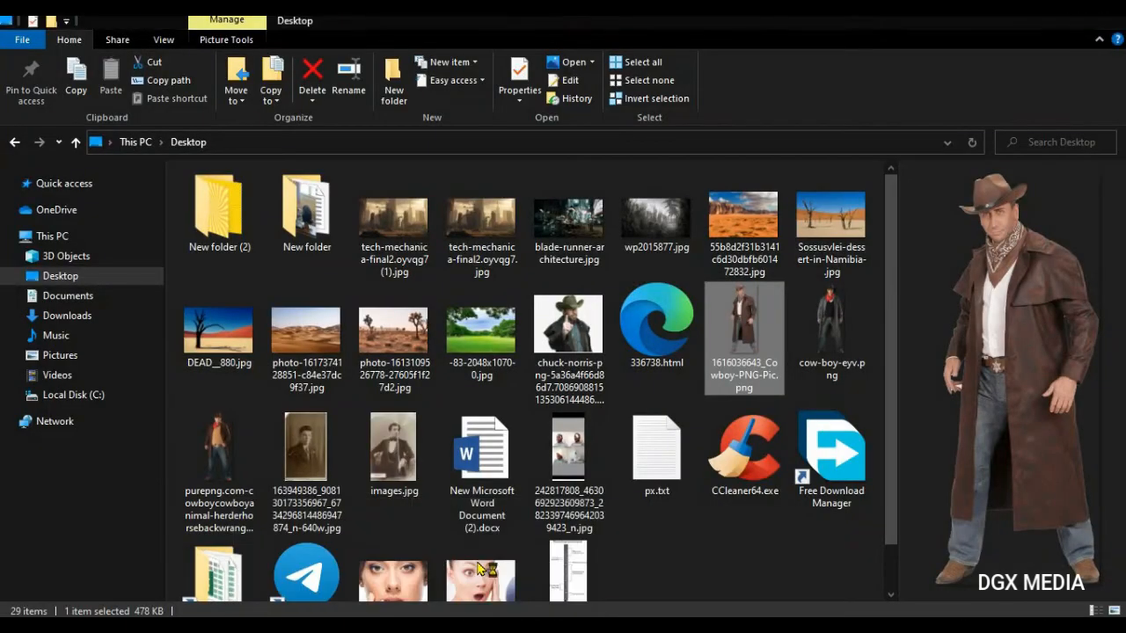
drag(490, 598, 549, 368)
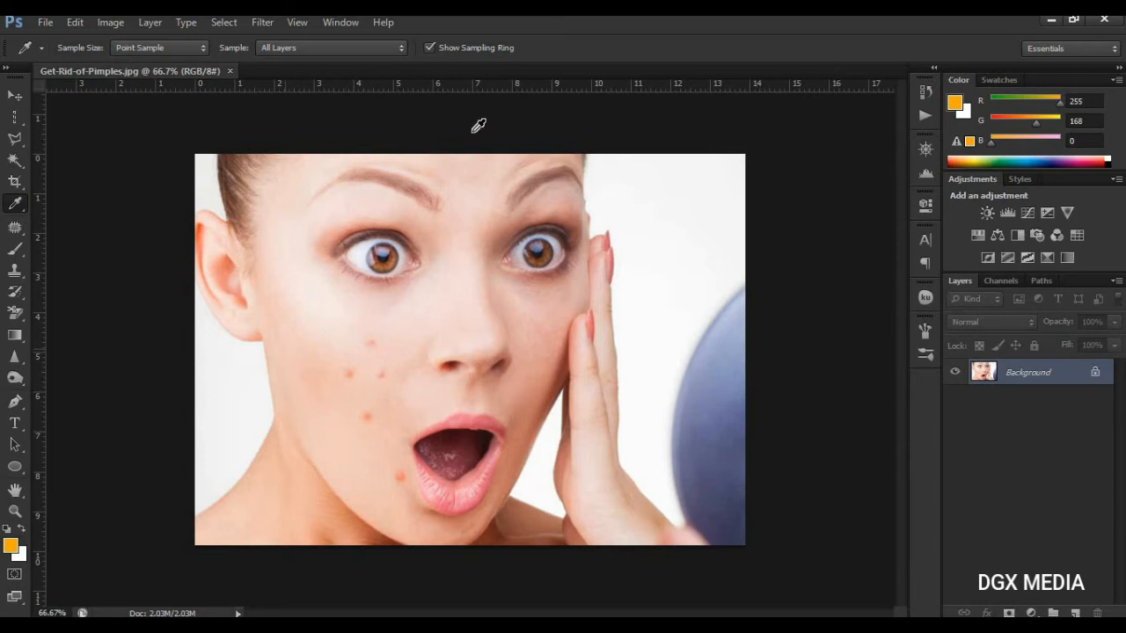
- Remove the small pimple on the cheek nearest the nose using the Spot Healing Brush Tool
click(15, 224)
click(16, 234)
right_click(17, 232)
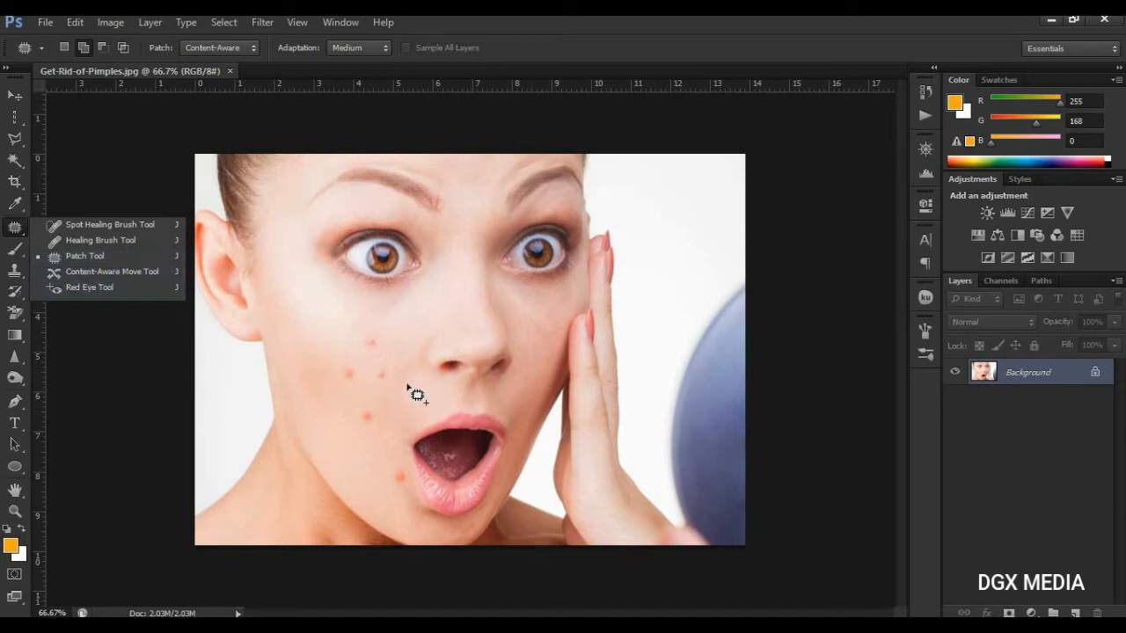
click(95, 225)
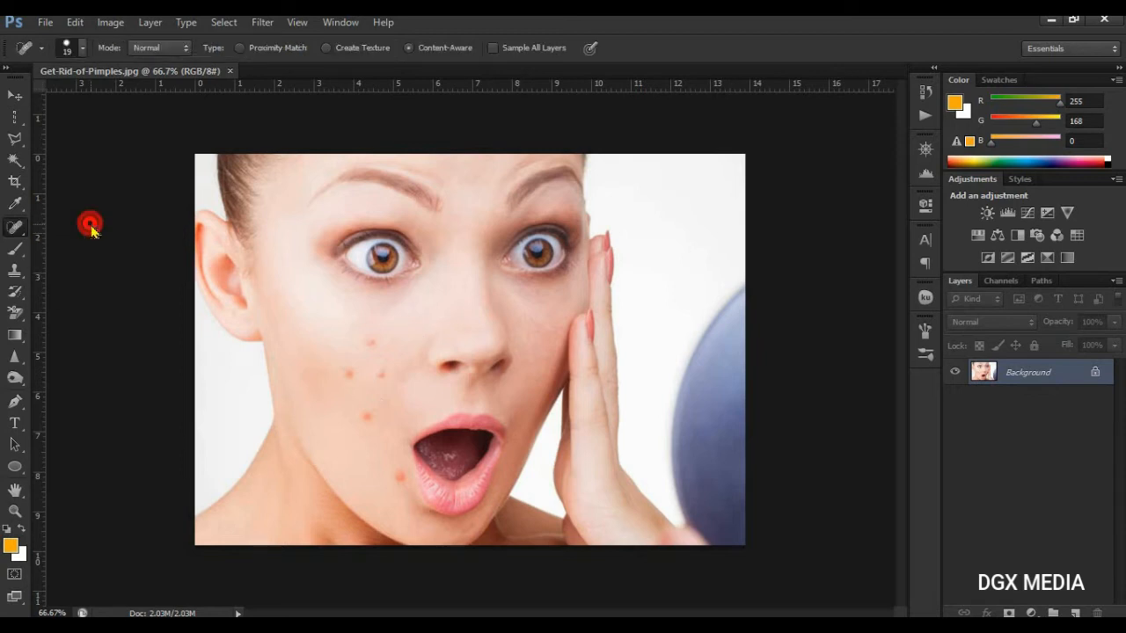
click(381, 376)
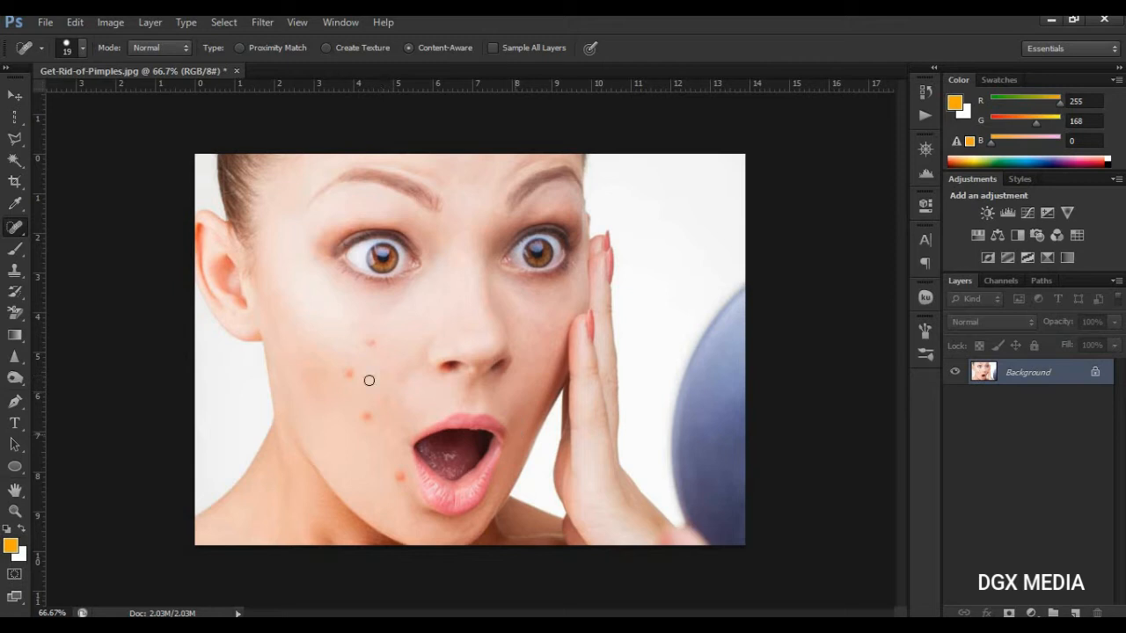
- Enlarge the healing brush to 25 and remove the remaining pimples from the woman's cheek and chin
key(bracketright)
key(bracketright)
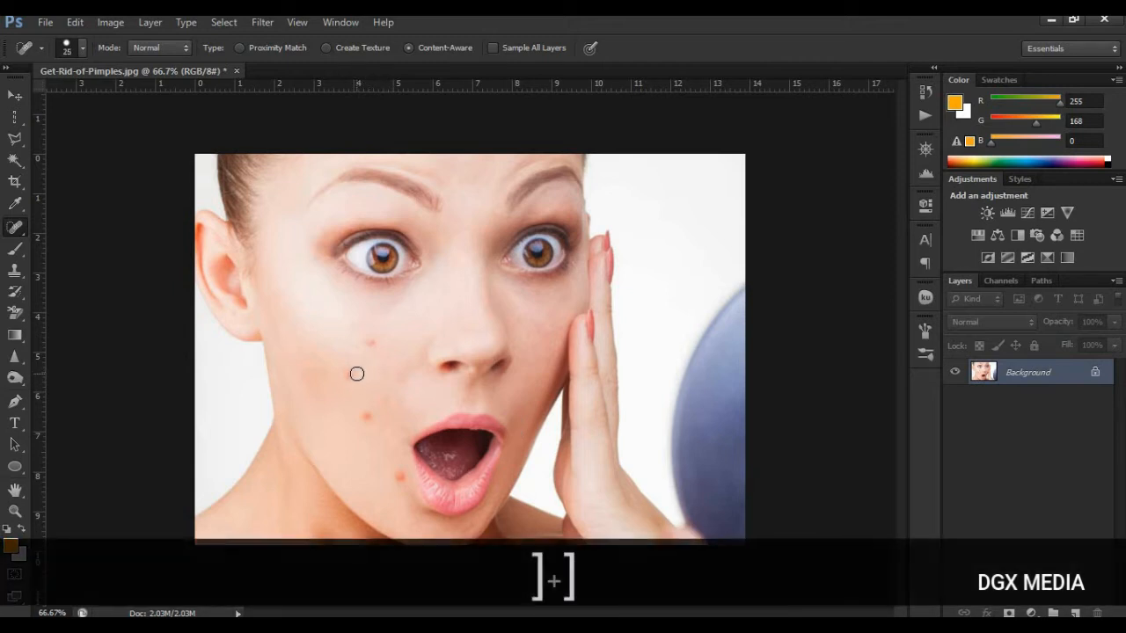
key(equal)
key(equal)
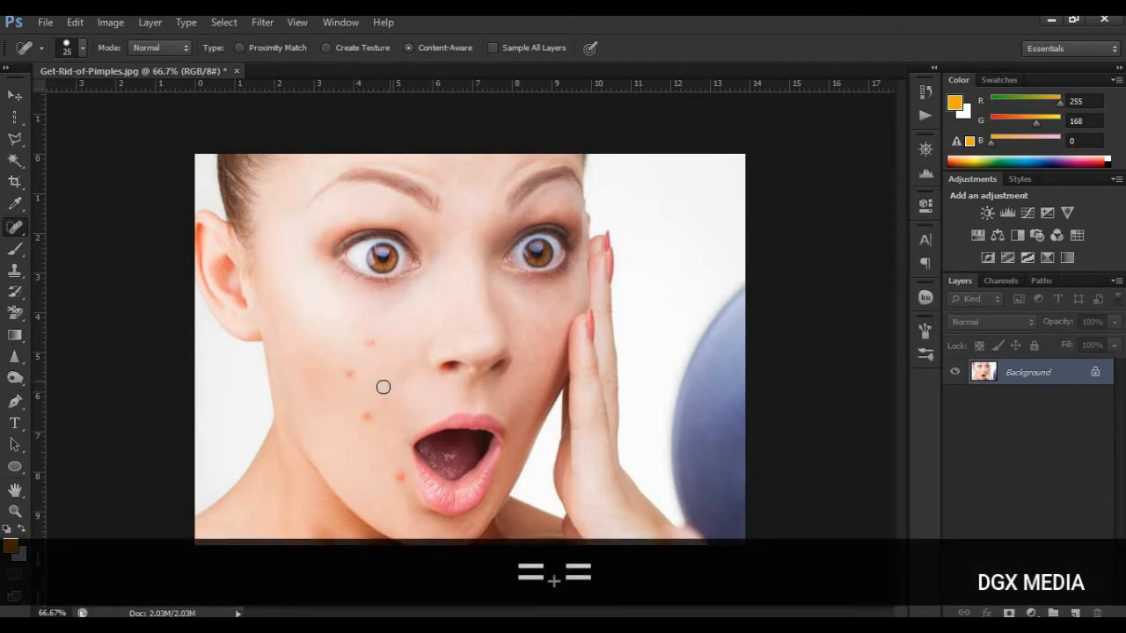
click(355, 379)
click(367, 418)
click(400, 478)
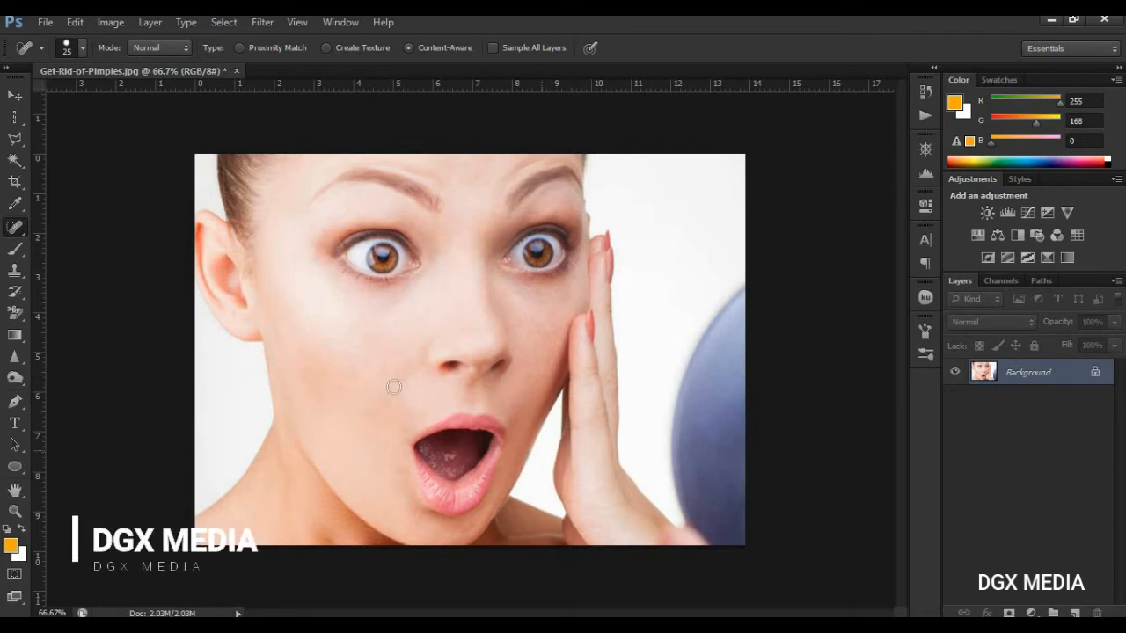
- Close Get-Rid-of-Pimples.jpg without saving and open 63f63be2a38a5992bc107a0fcb12b258.jpg from the desktop
click(236, 72)
click(575, 257)
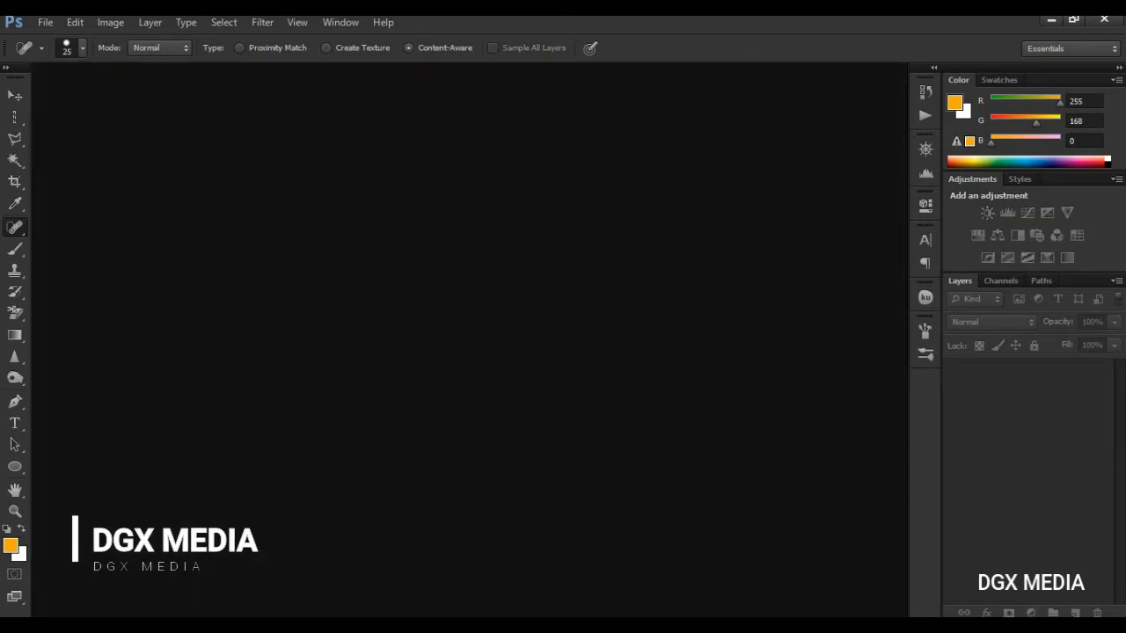
click(467, 567)
drag(408, 582, 476, 413)
- Remove the pimples on the cheek above the raised hand with the Spot Healing Brush at size 25
click(15, 511)
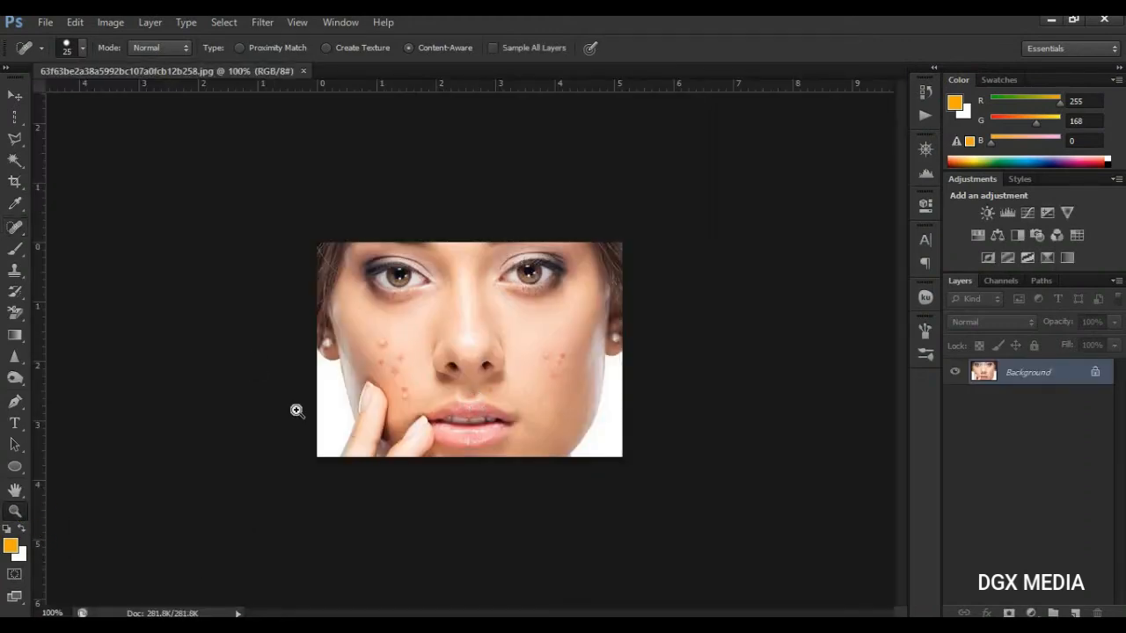
click(391, 374)
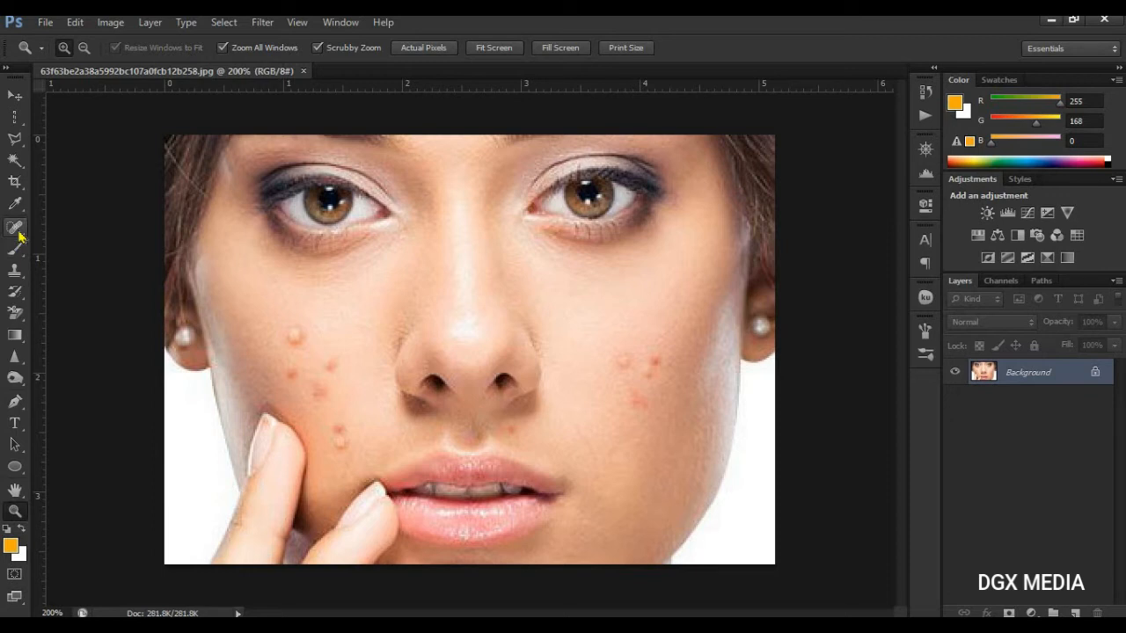
mouse_move(18, 228)
mouse_down()
mouse_move(110, 244)
mouse_move(115, 224)
mouse_up()
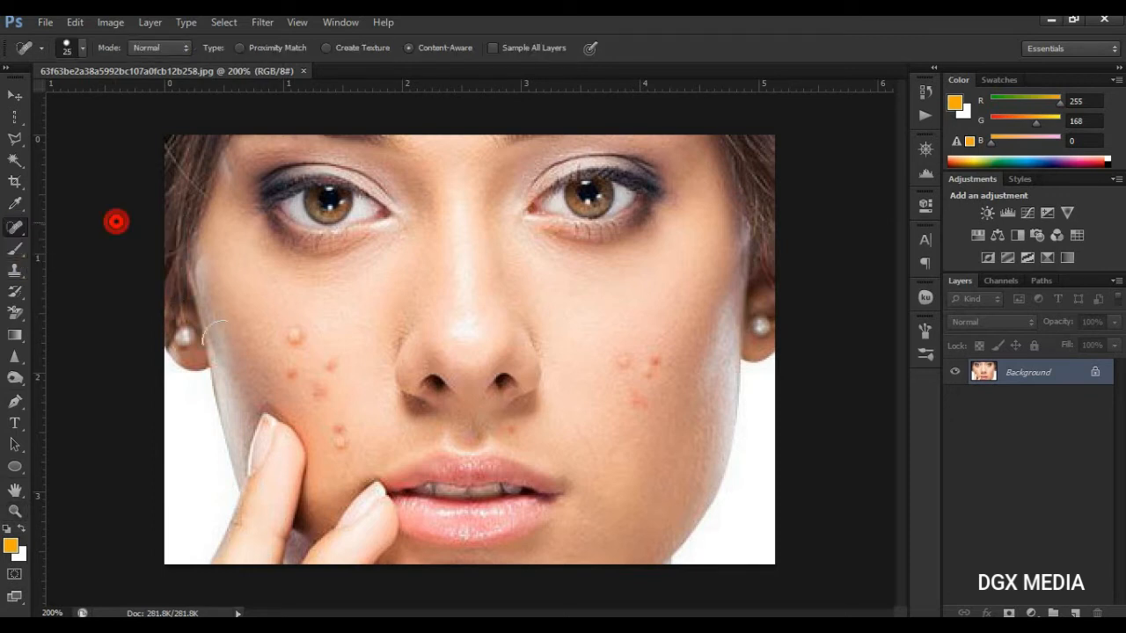
click(295, 337)
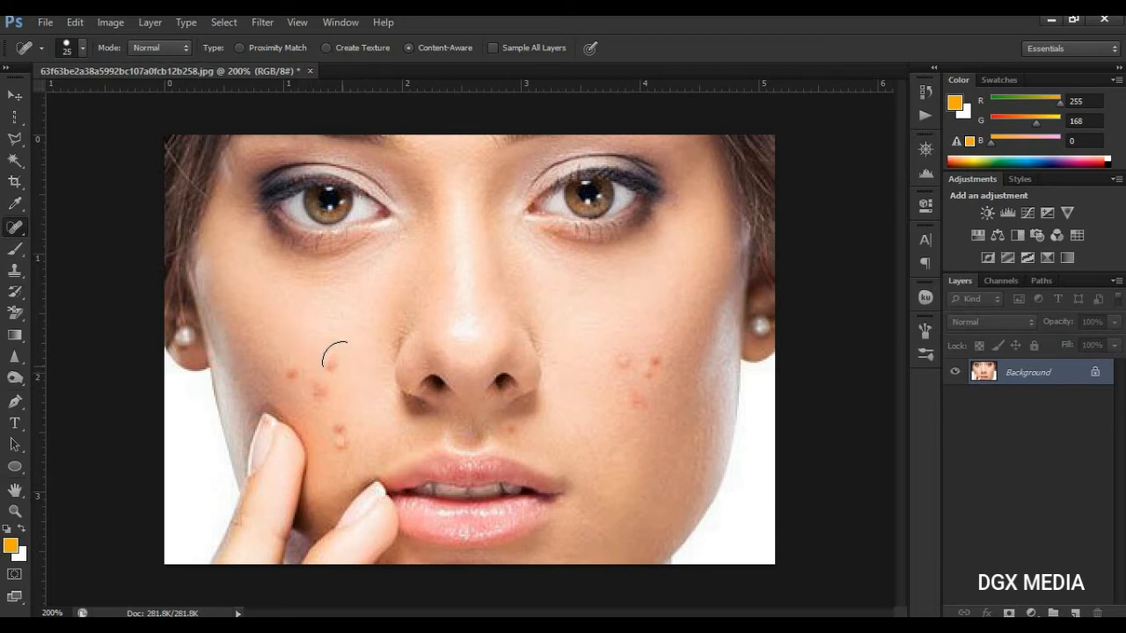
mouse_move(287, 366)
mouse_down()
mouse_move(328, 395)
mouse_move(328, 427)
mouse_up()
click(337, 433)
- Heal the pimples on the opposite cheek and the small spot above the upper lip
click(654, 368)
click(620, 362)
click(628, 402)
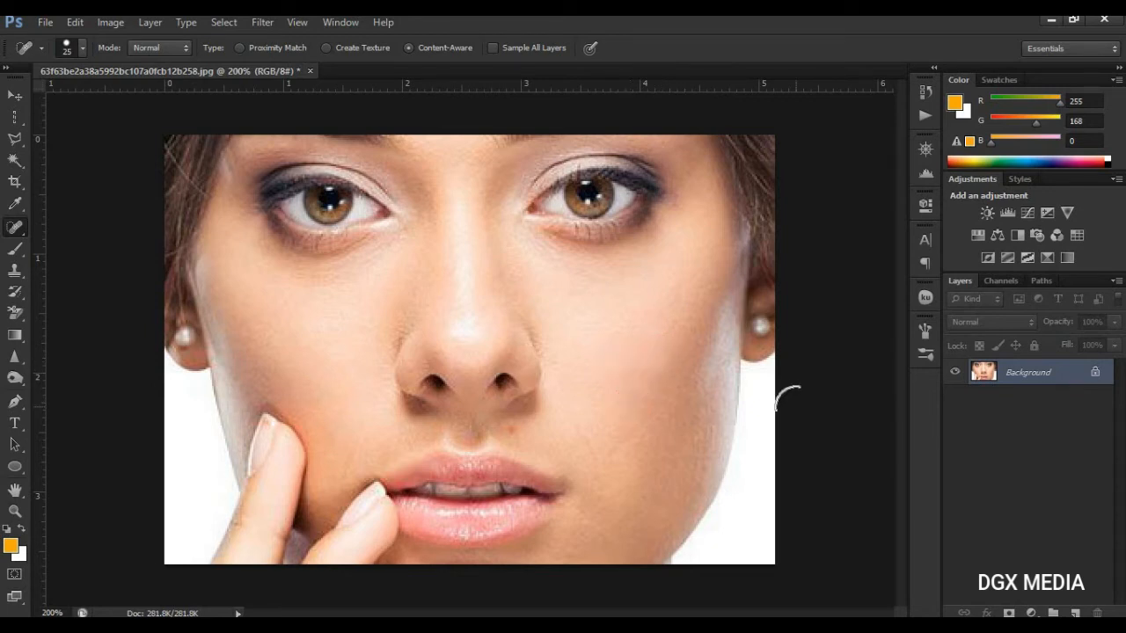
click(515, 429)
- Close the healed portrait without saving its changes and open images.jpg, the damaged old photo, from the desktop
click(309, 72)
click(561, 266)
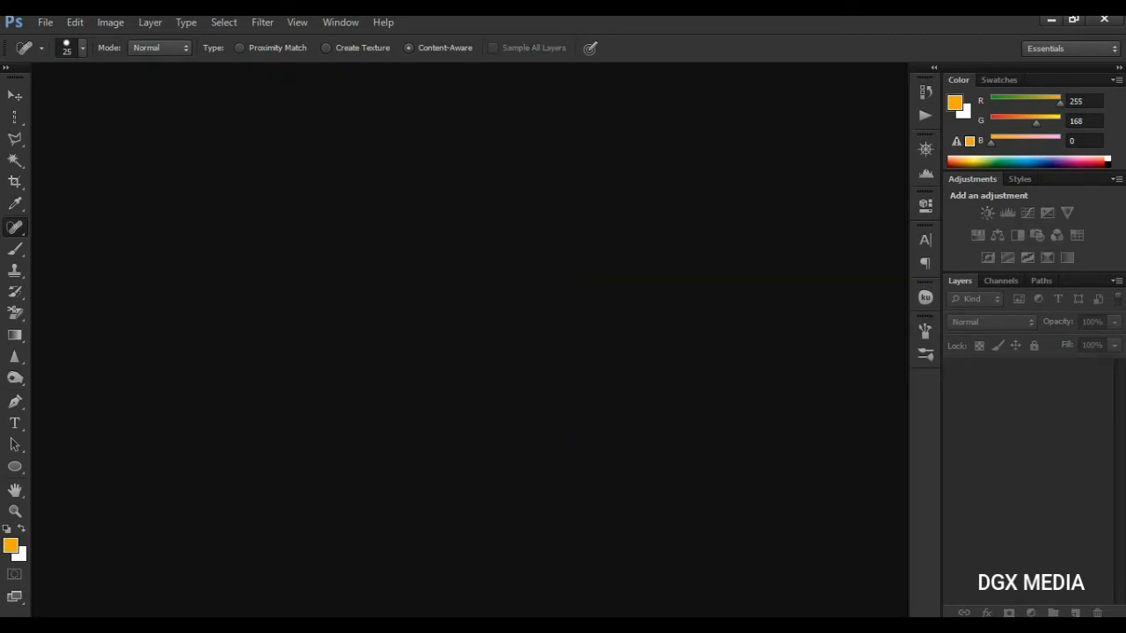
click(464, 576)
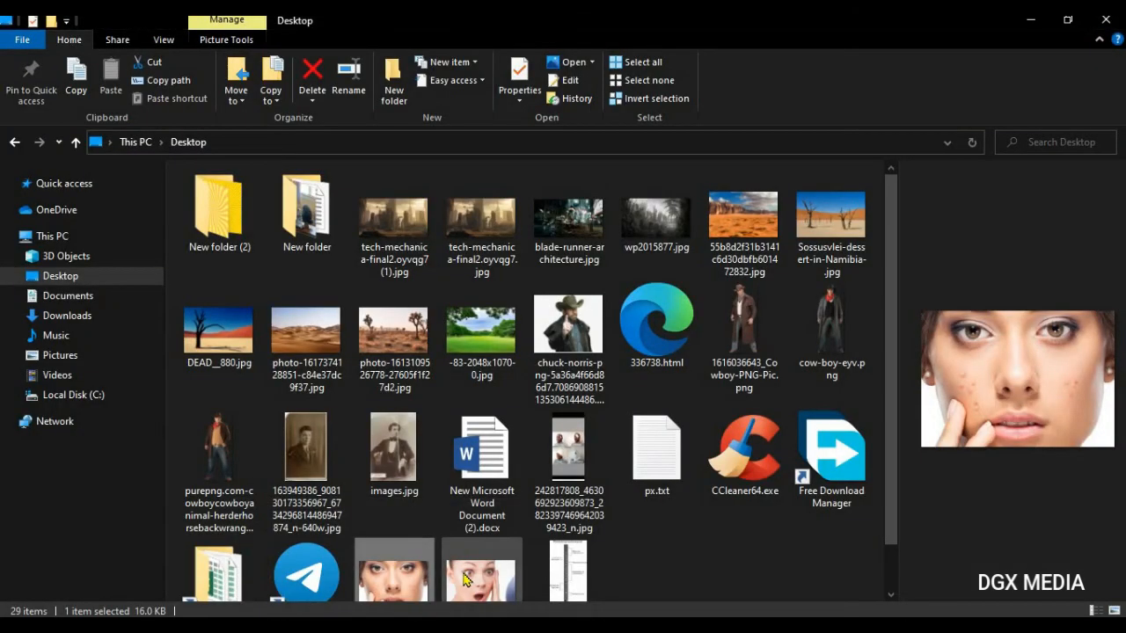
click(393, 449)
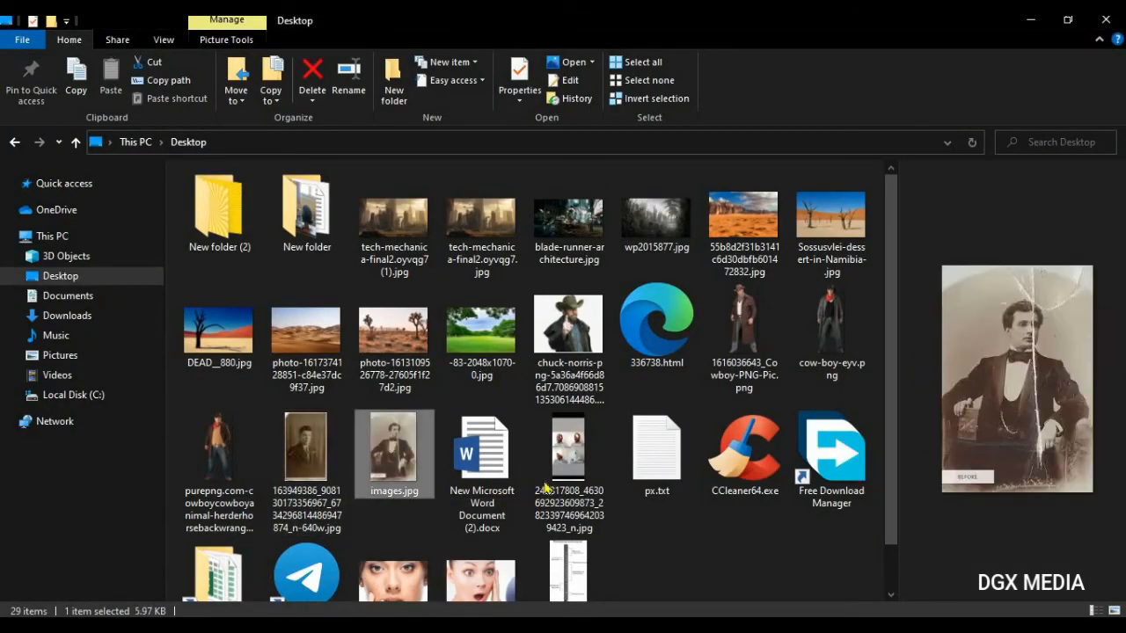
scroll(522, 607, down, 1)
drag(454, 623, 473, 379)
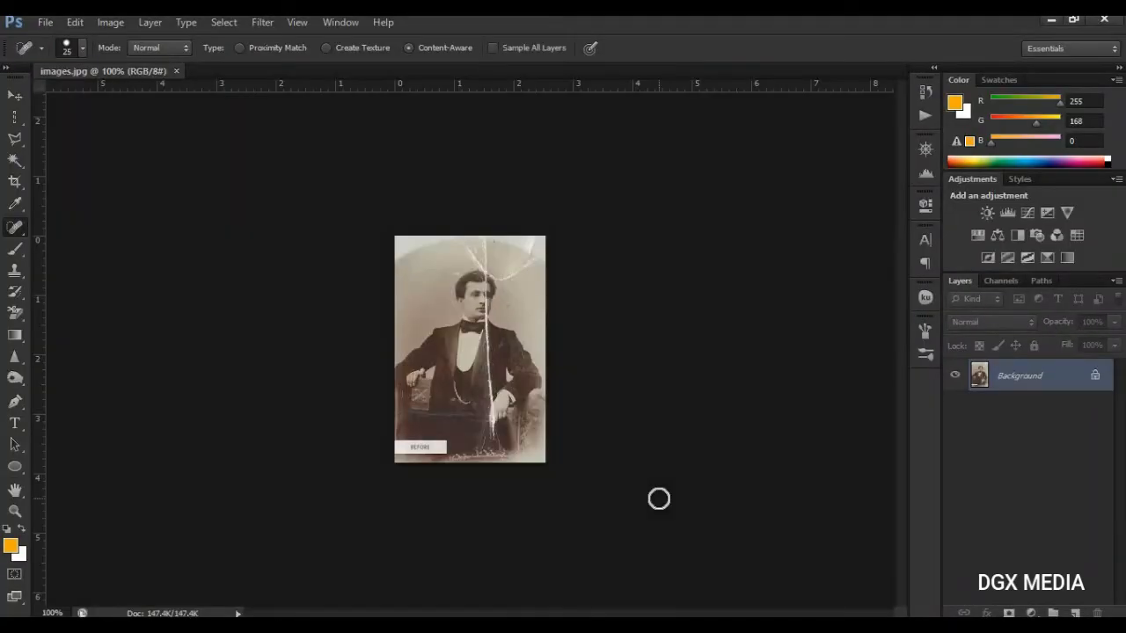
- Try to remove the white cracks in the background above the man's head with the Spot Healing Brush at size 25
click(15, 510)
click(413, 351)
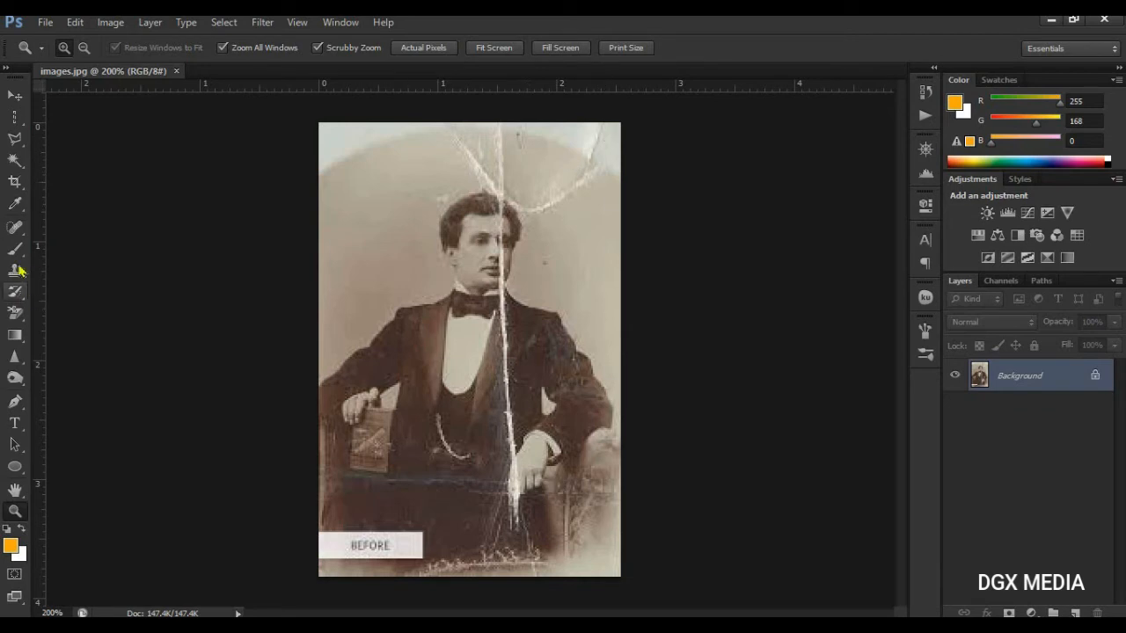
click(15, 227)
click(468, 156)
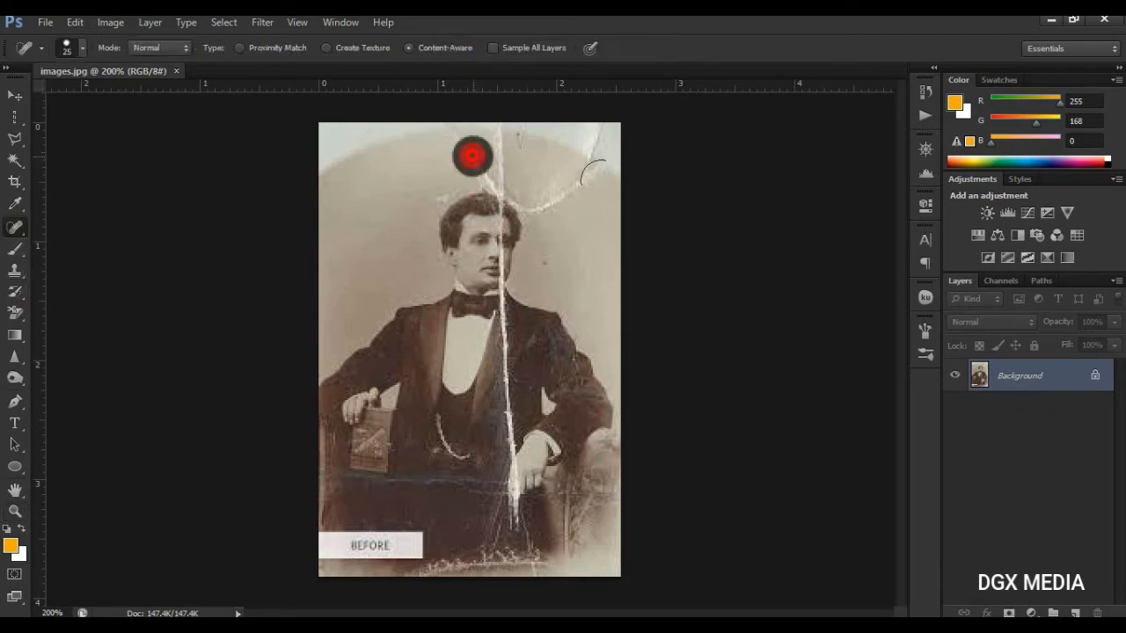
click(485, 167)
click(497, 150)
click(571, 193)
click(586, 183)
click(534, 201)
click(501, 185)
click(547, 190)
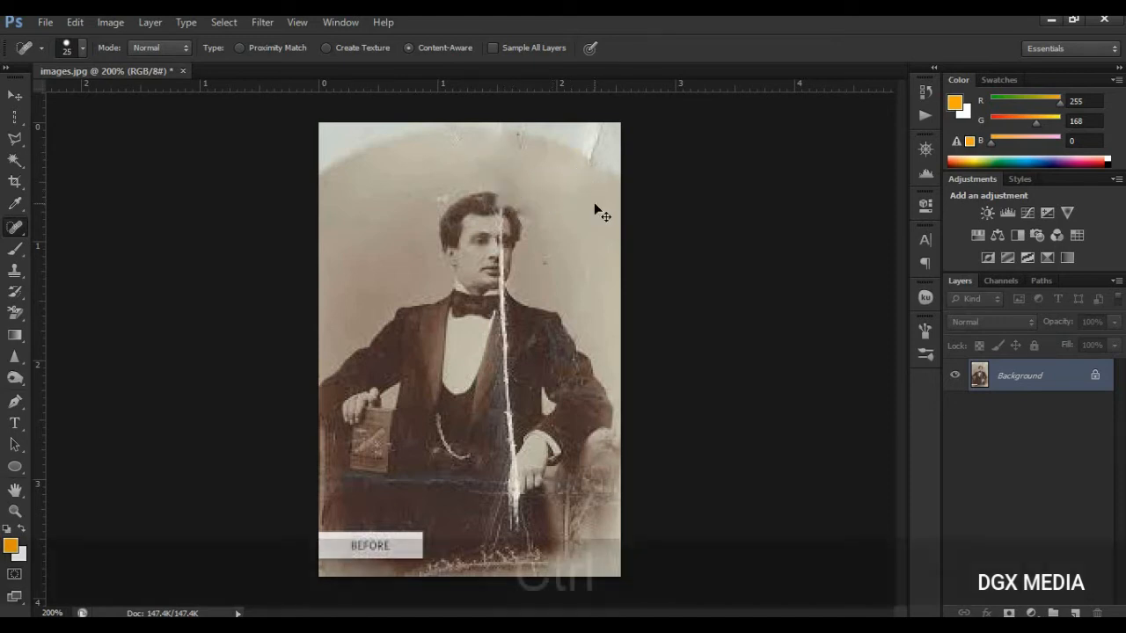
- Discard the healing strokes by closing images.jpg without saving, and reopen the original from the desktop
key(ctrl+z)
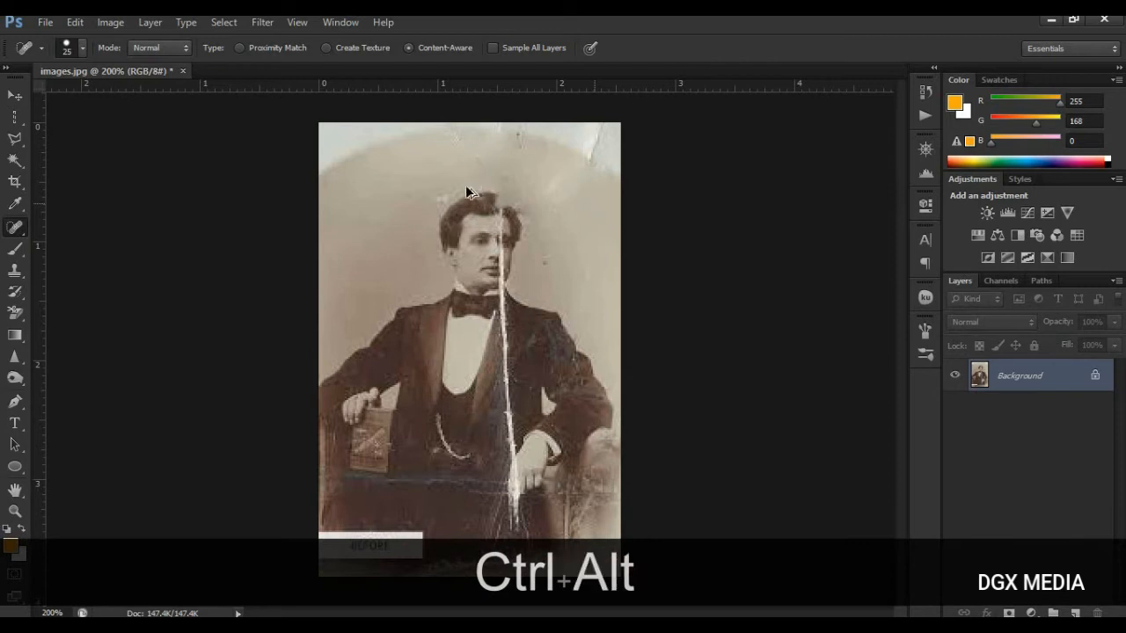
key(ctrl+alt+z)
click(182, 71)
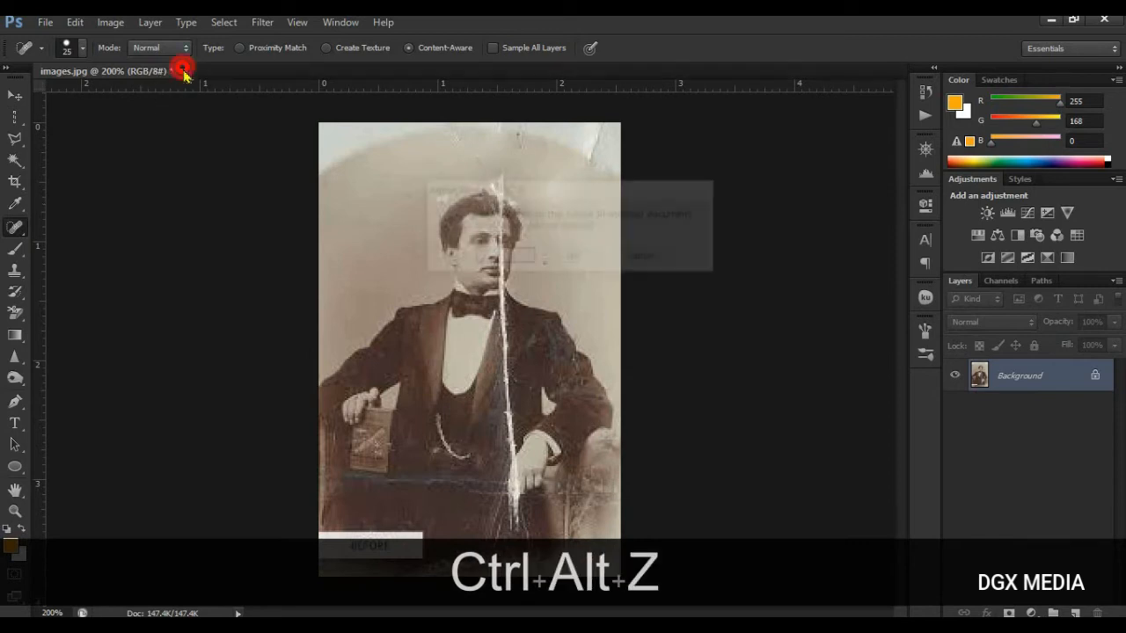
click(572, 258)
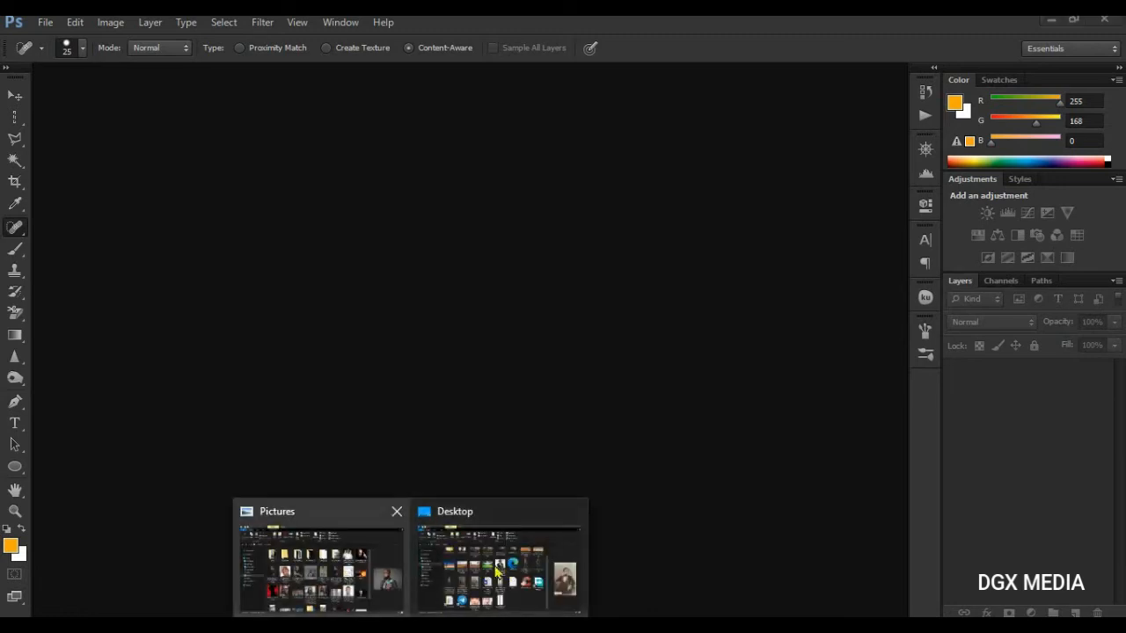
click(500, 572)
drag(403, 403, 523, 317)
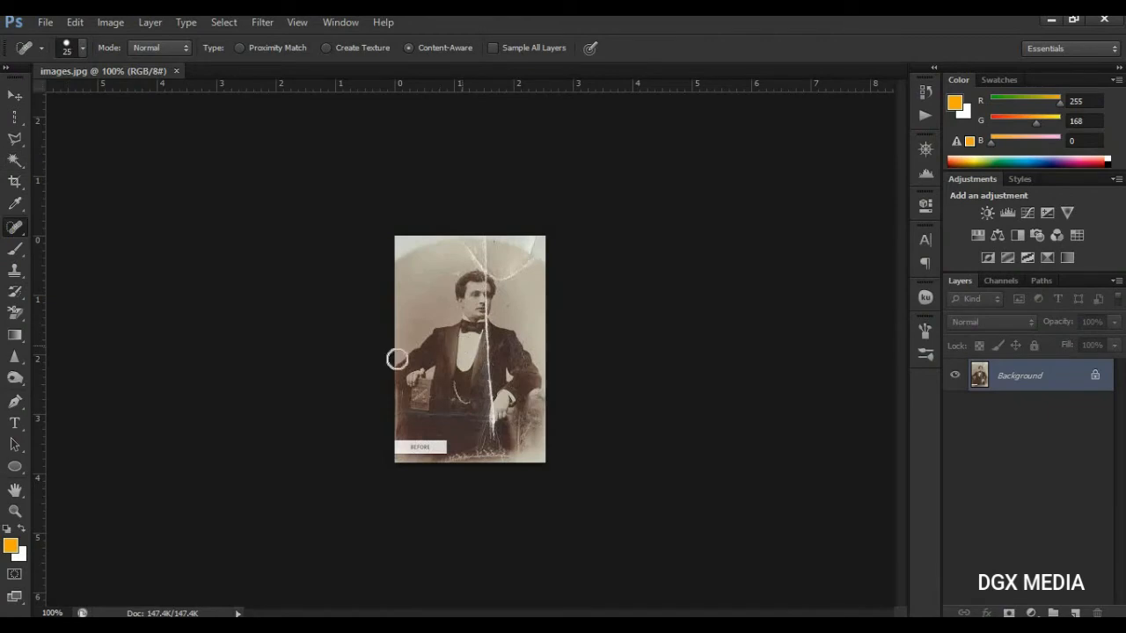
- Zoom the old photo to 200% and set up the Clone Stamp tool with a brush size of 25
click(15, 512)
click(482, 314)
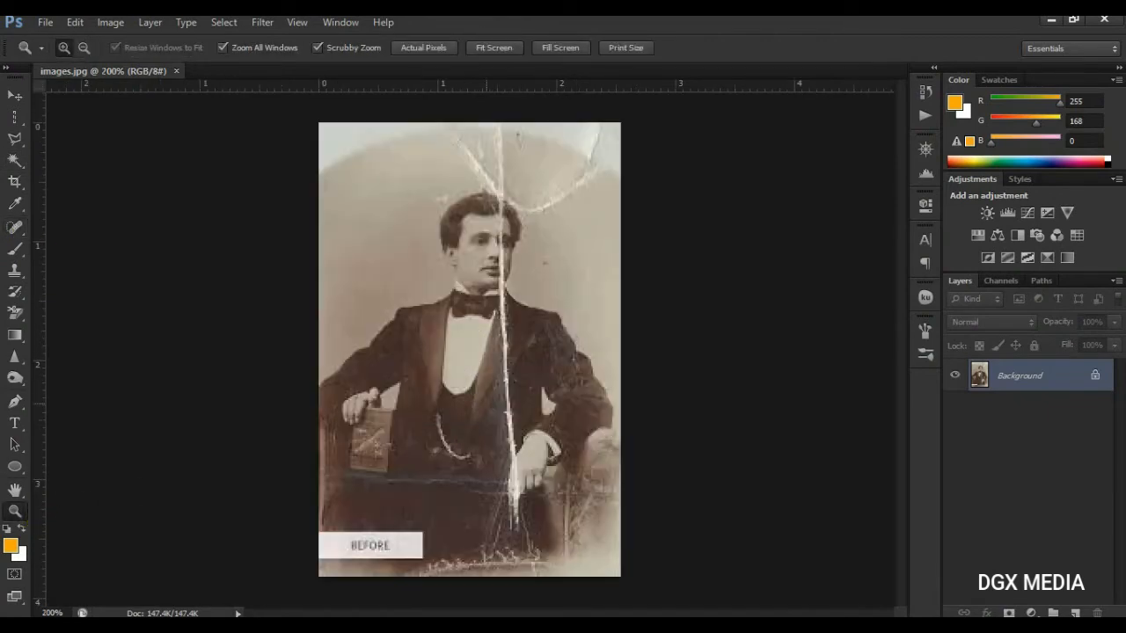
click(16, 229)
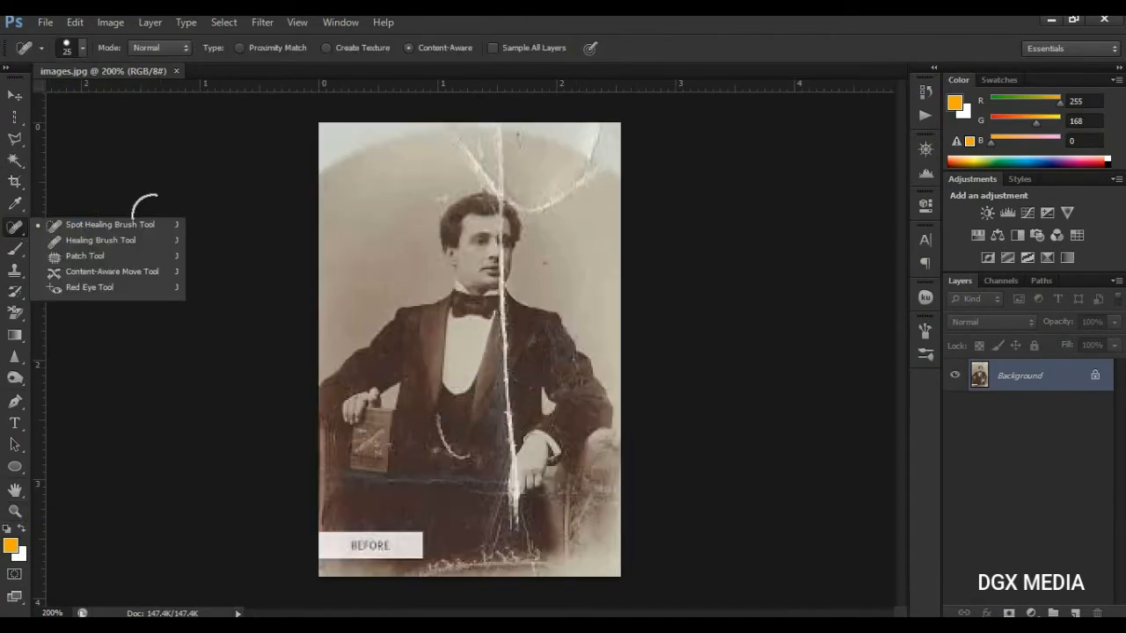
click(15, 271)
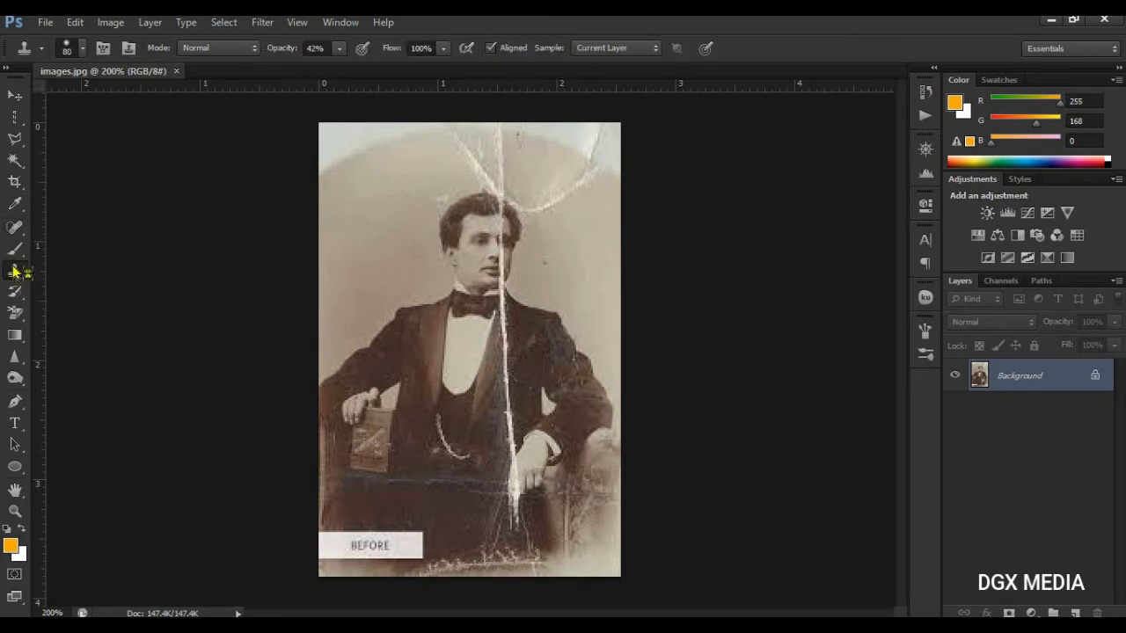
click(103, 268)
key(p)
key(p)
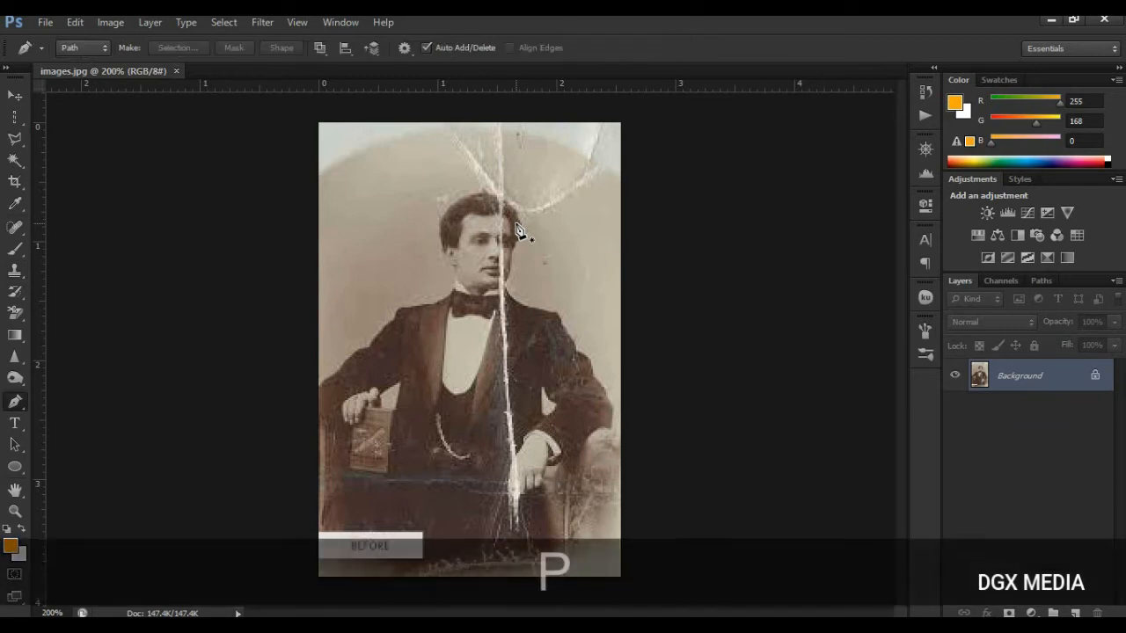
click(16, 272)
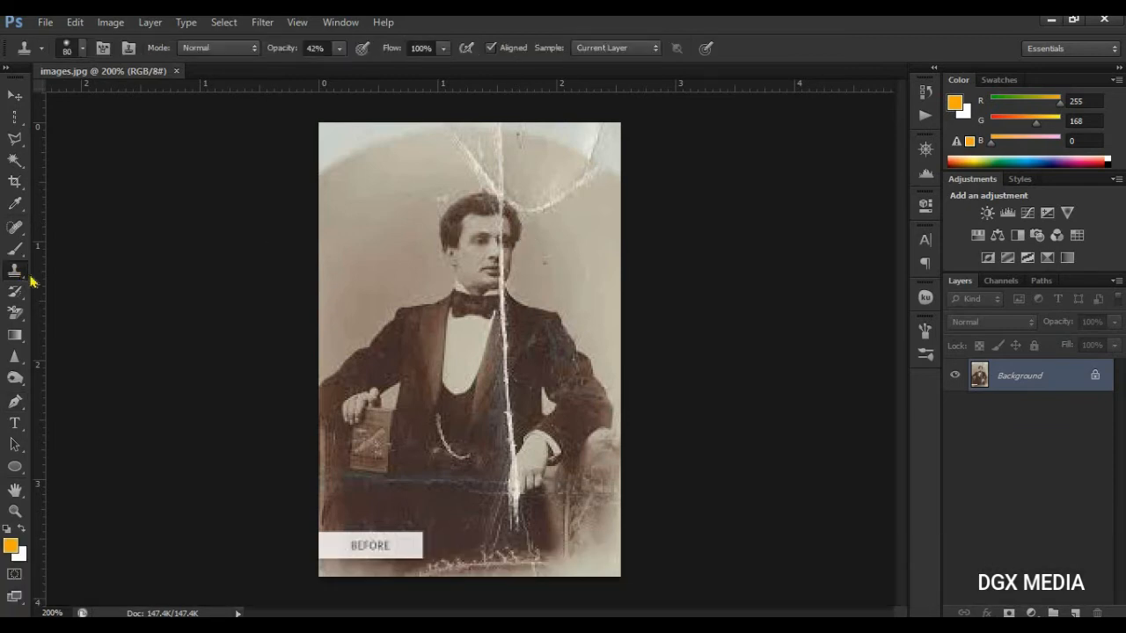
key(bracketleft)
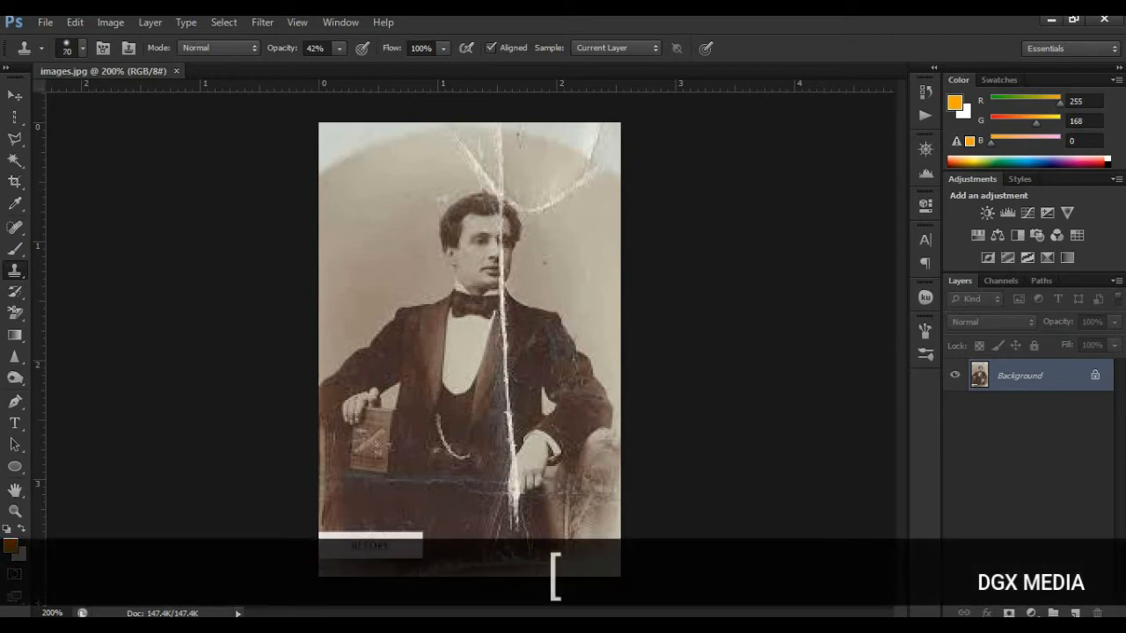
key(bracketleft)
key(bracketleft)
key(bracketleft)
key(bracketleft)
key(bracketleft)
key(bracketleft)
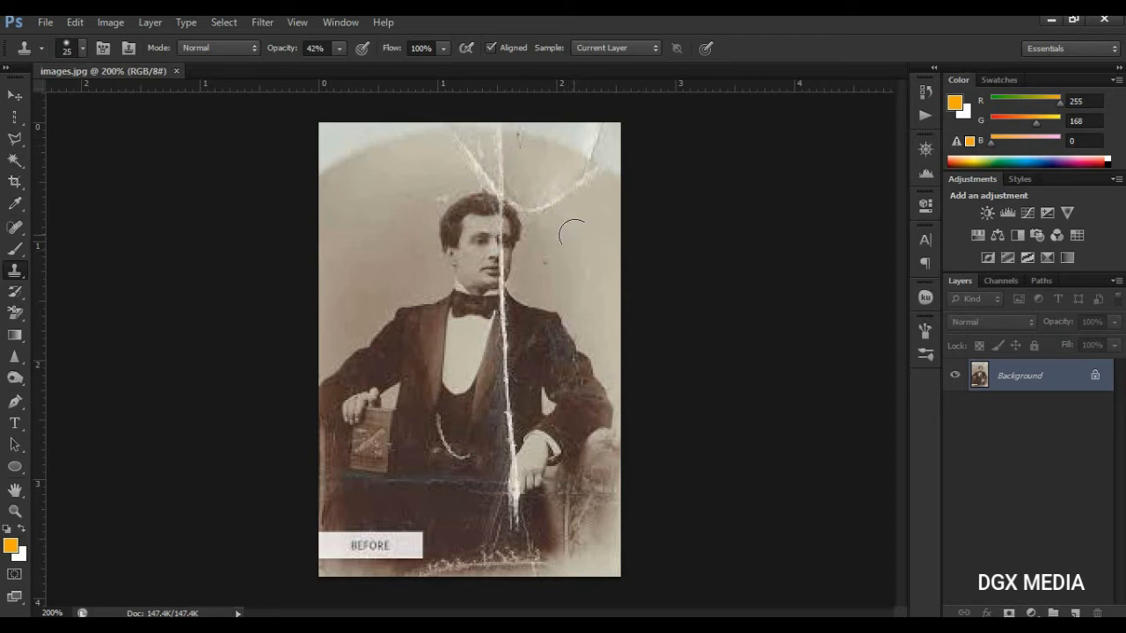
- Sample the clean background beside the man's head and clone it over the curved crack at 42% opacity
key(alt)
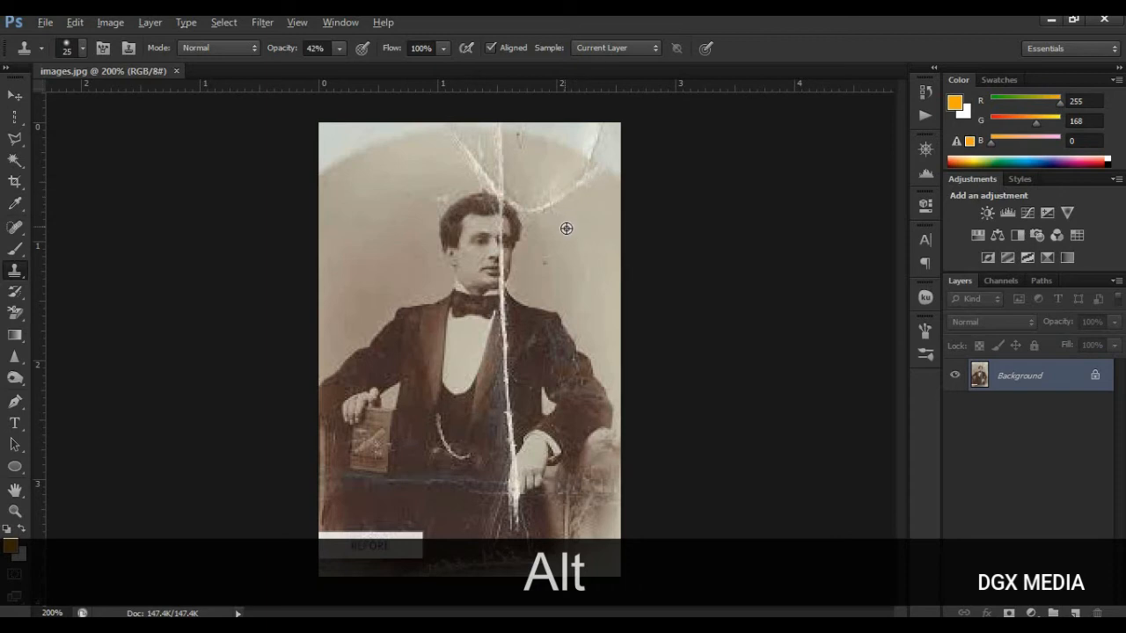
alt+click(569, 220)
click(558, 191)
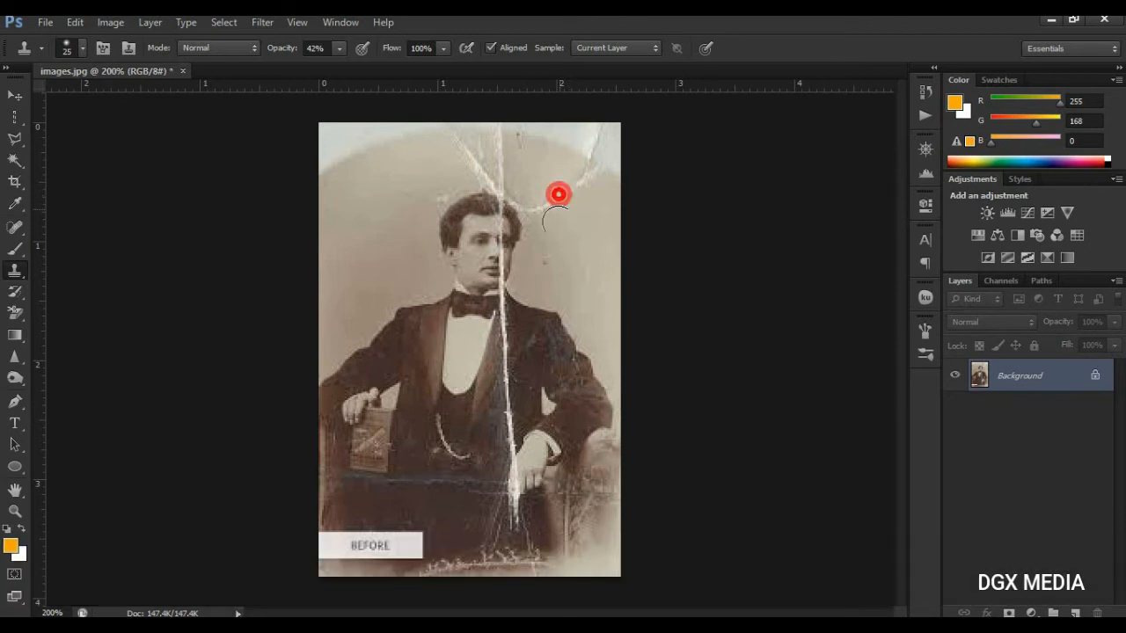
click(571, 191)
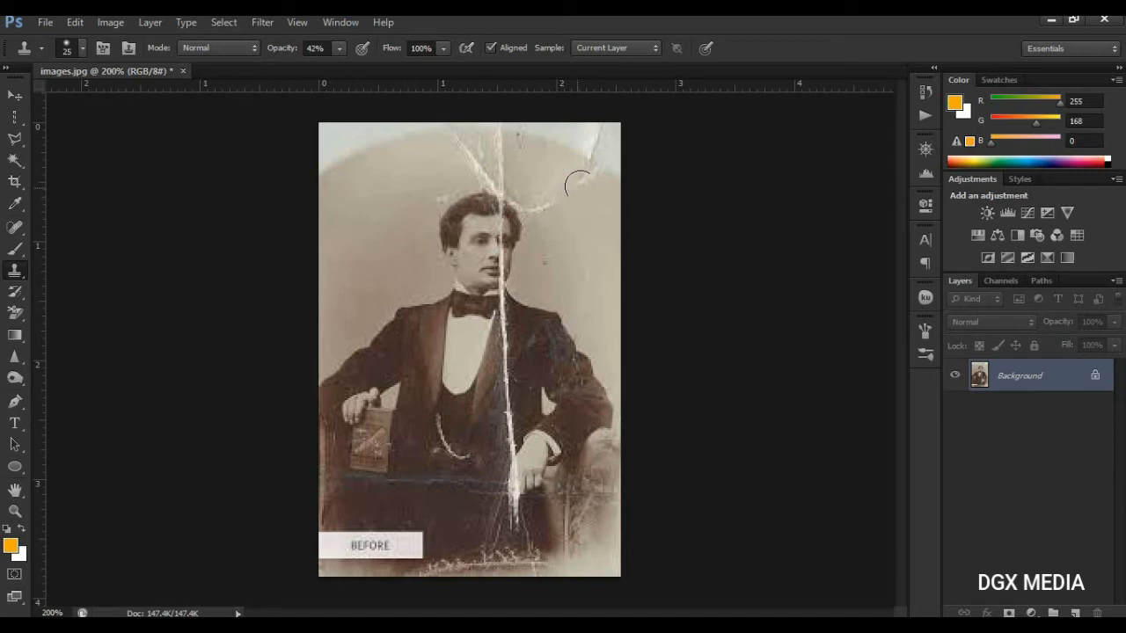
click(552, 201)
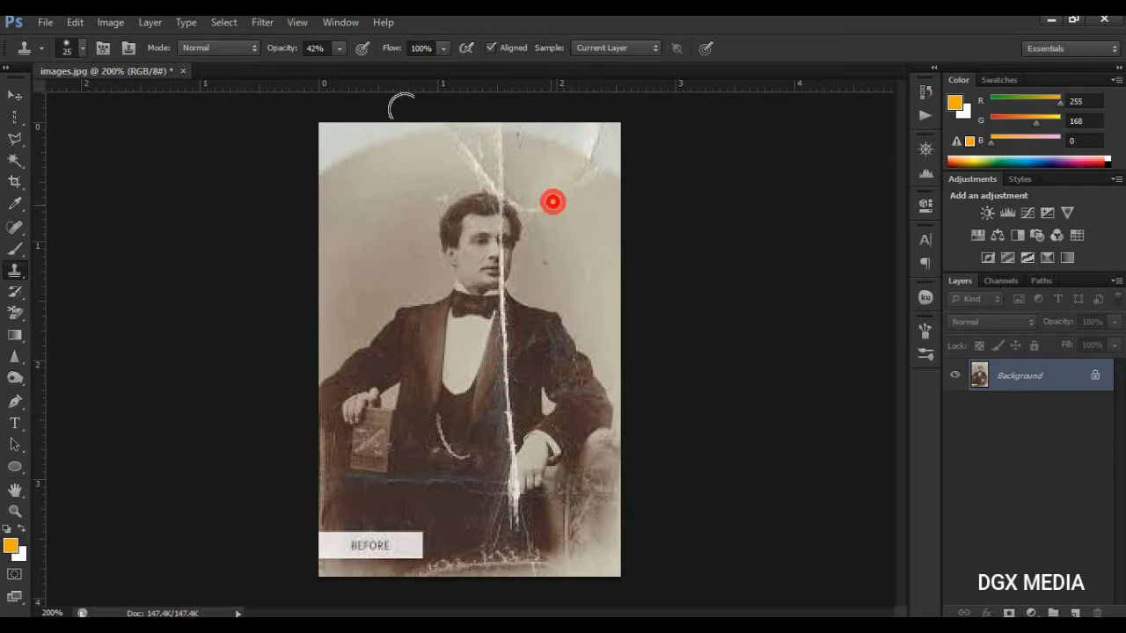
- Set the Clone Stamp opacity to 100% and cover the rest of the curved crack beside the head
click(341, 49)
click(336, 68)
drag(433, 77, 437, 71)
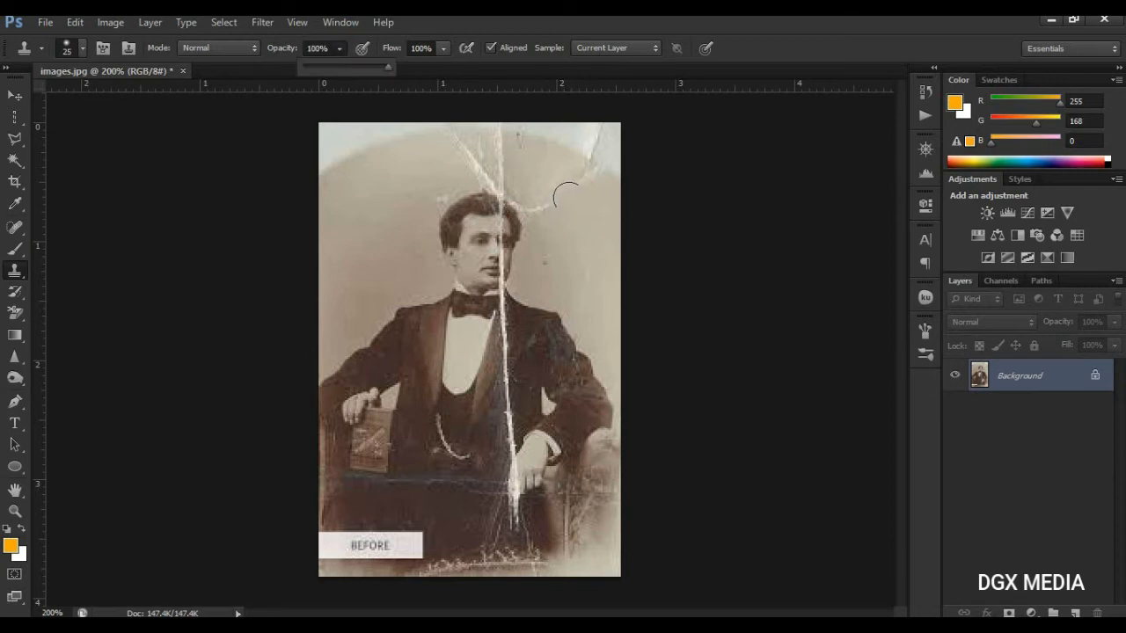
click(565, 196)
click(545, 209)
click(541, 207)
click(582, 180)
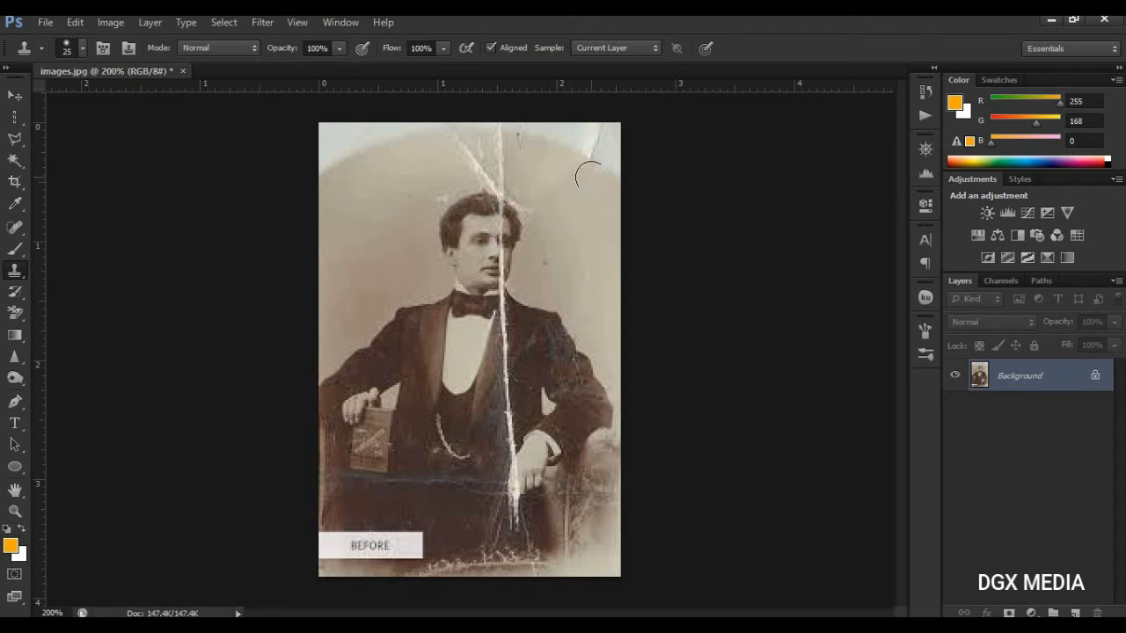
- Clone background over the diagonal crack above the head, sampling from the clean area on its left side
click(505, 167)
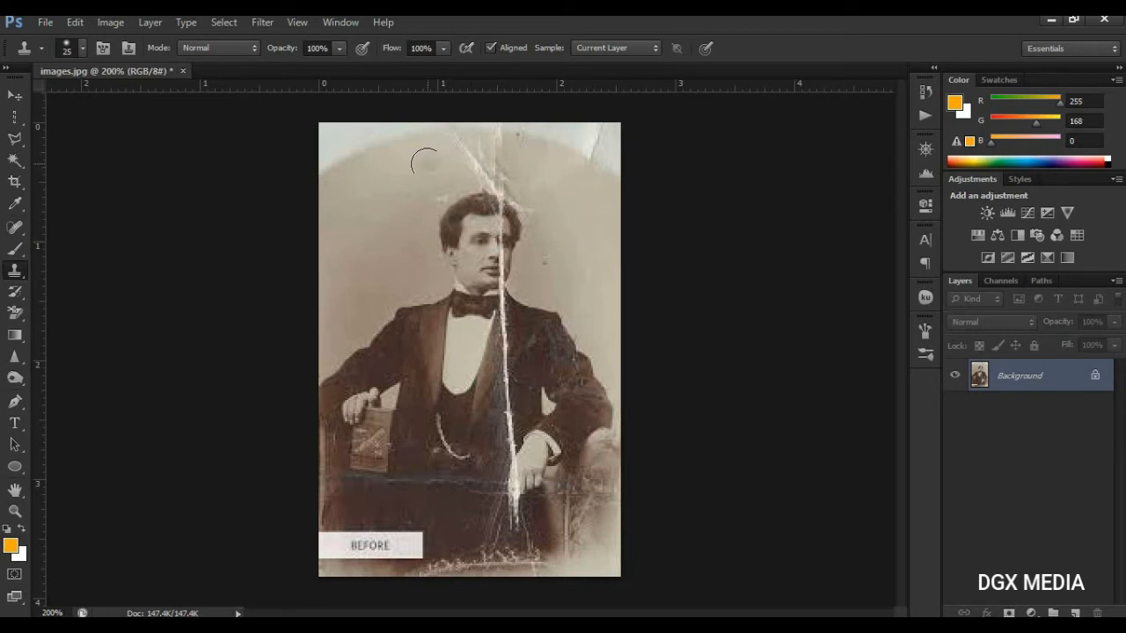
key(alt)
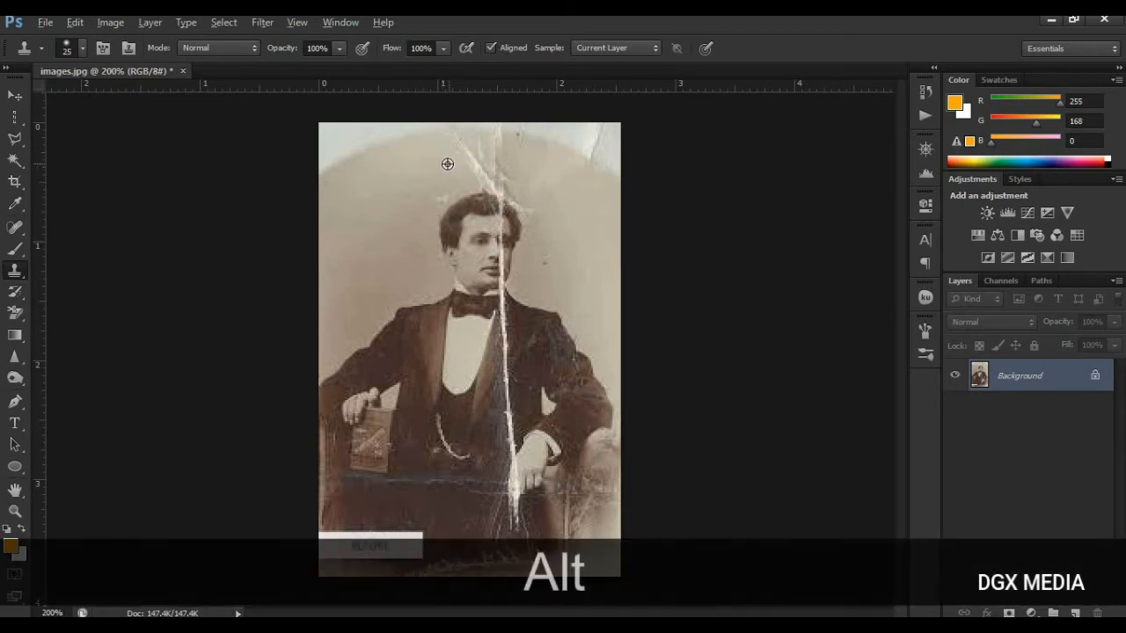
alt+click(438, 165)
click(463, 147)
click(473, 159)
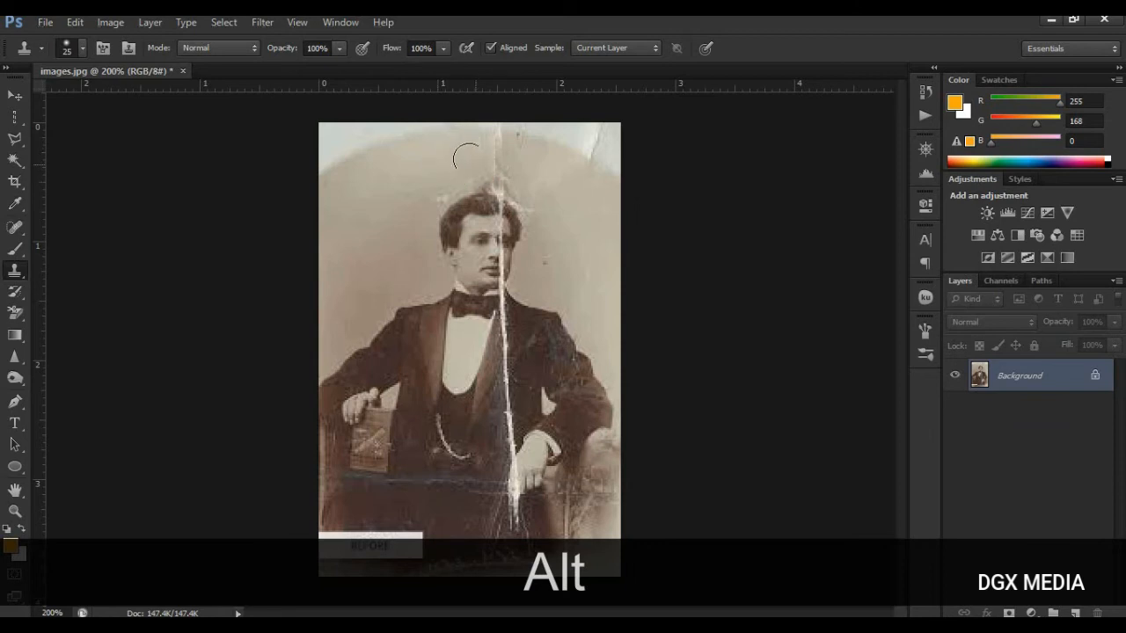
- Sample the background to the right of the vertical crack and clone over its part above the head
alt+click(533, 163)
click(498, 151)
click(500, 166)
click(495, 141)
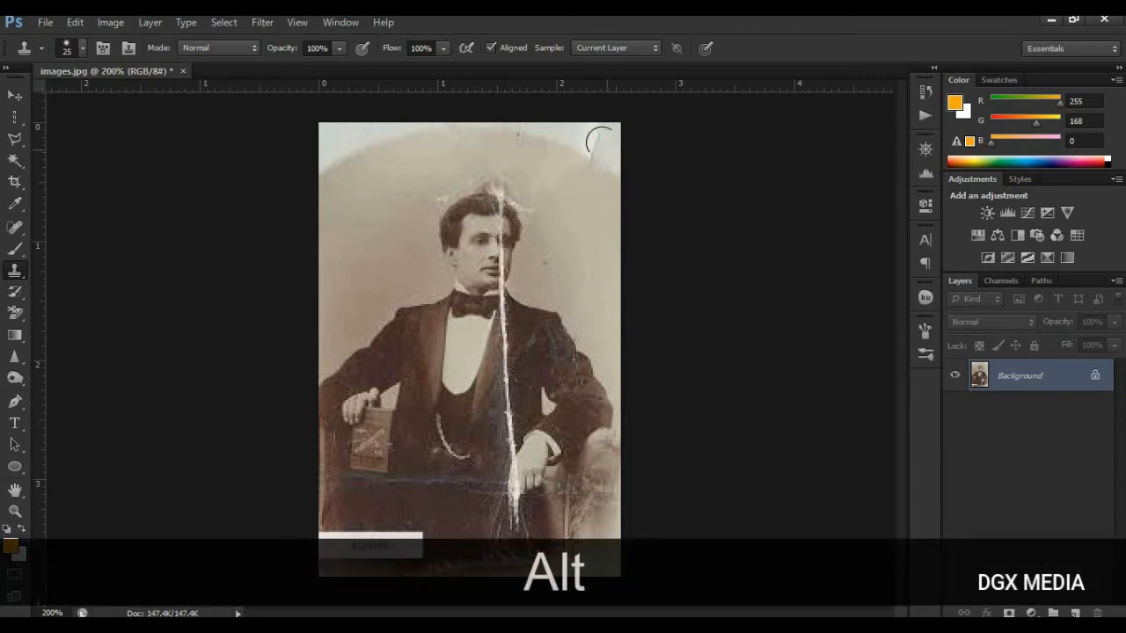
- Clone over the remaining crack in the photo's upper-right corner
alt+click(572, 275)
click(533, 202)
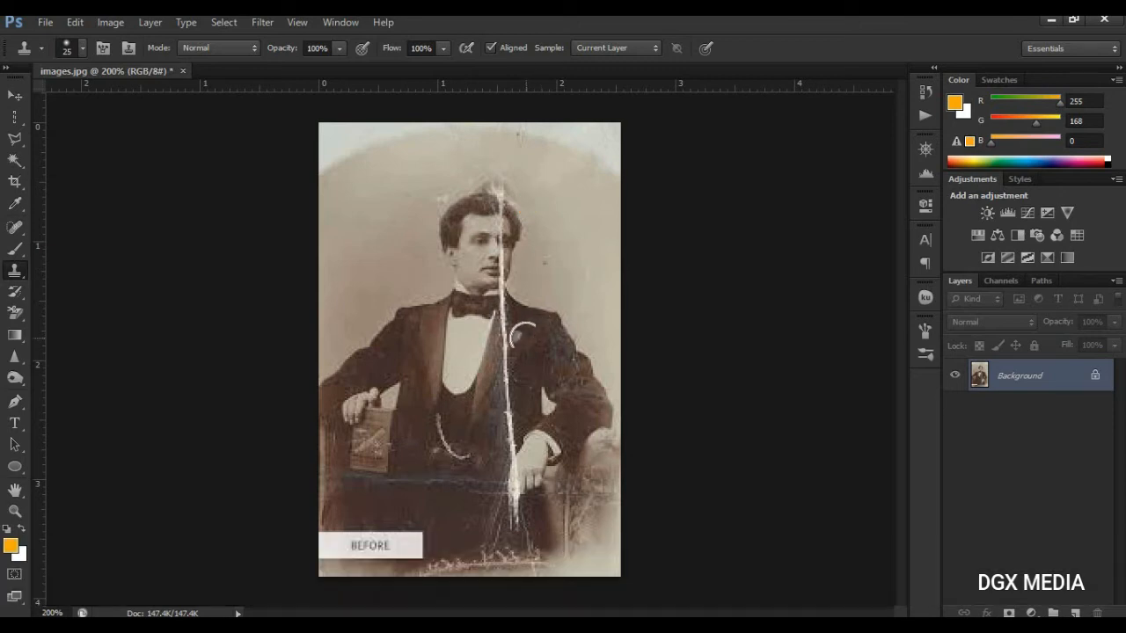
key(p)
click(526, 340)
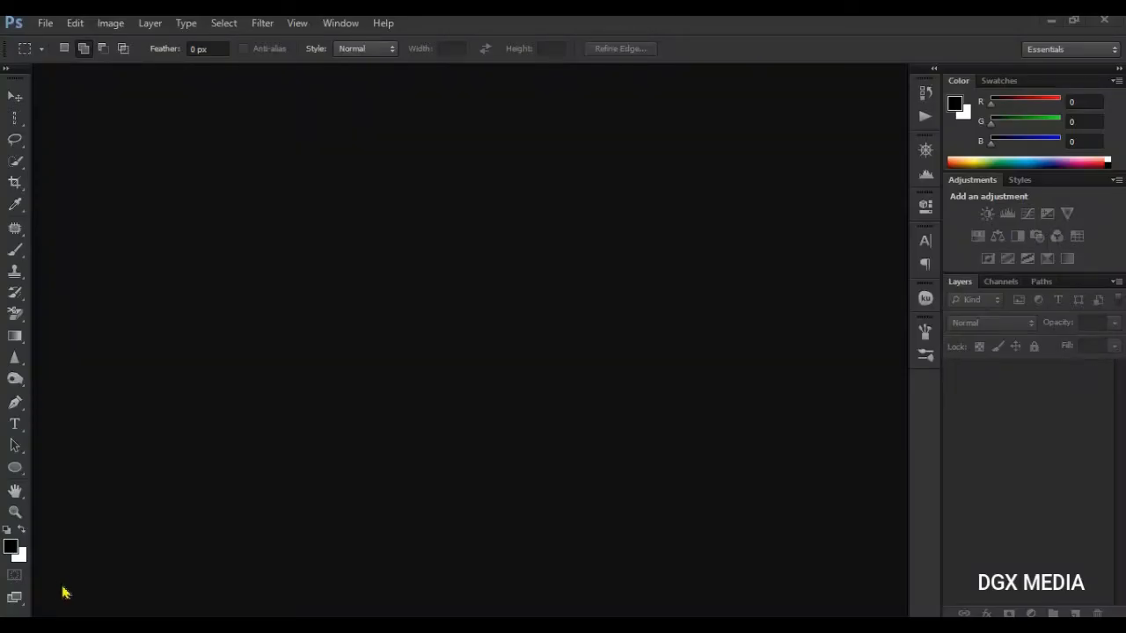
key(alt+Tab)
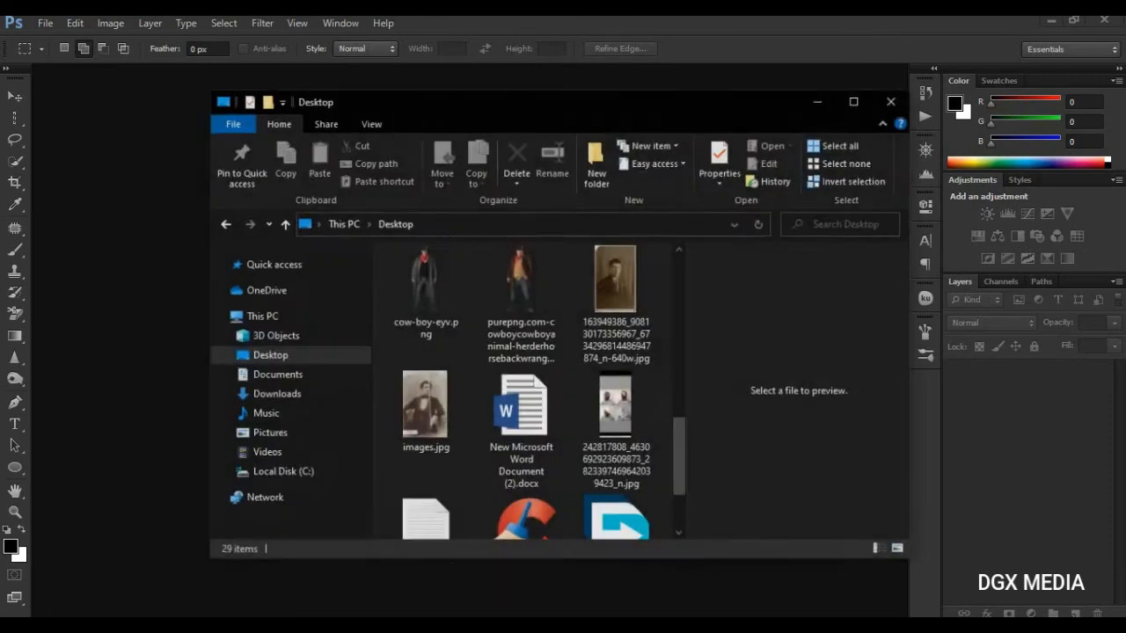
drag(620, 283, 198, 274)
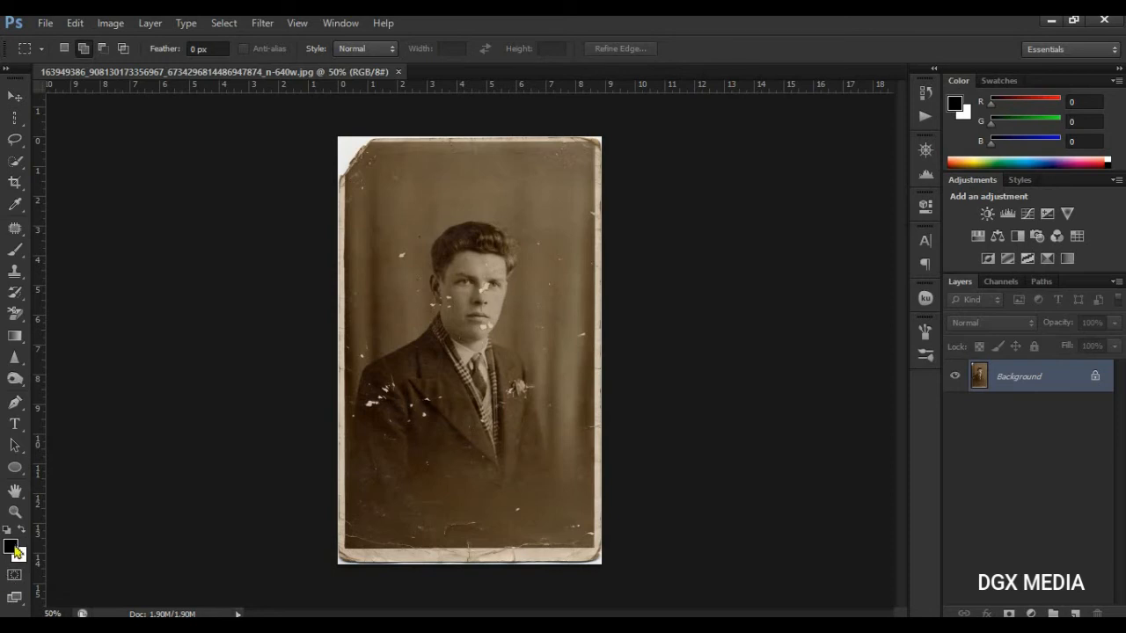
click(15, 511)
click(419, 305)
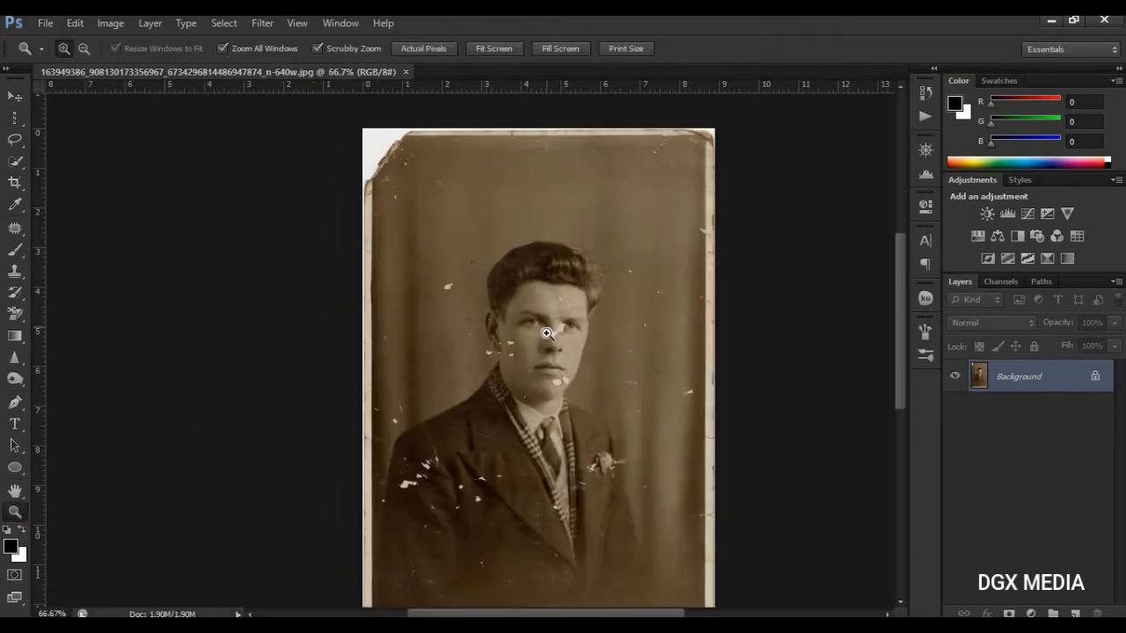
click(546, 333)
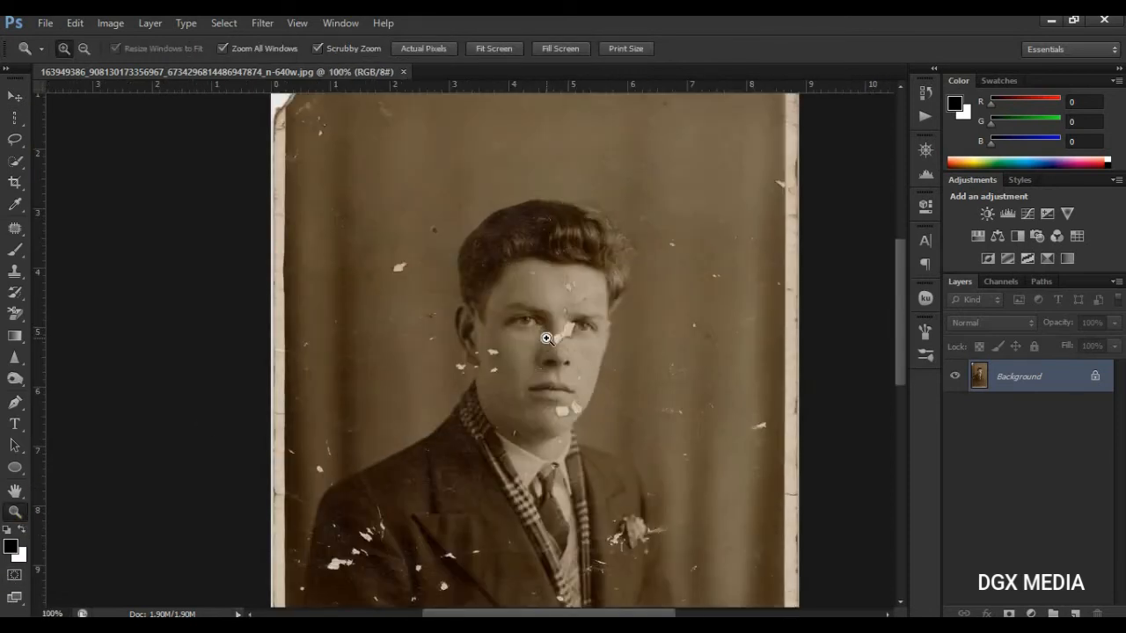
- Activate the Healing Brush tool and try to heal the white spot in the background left of the man's hair
click(13, 230)
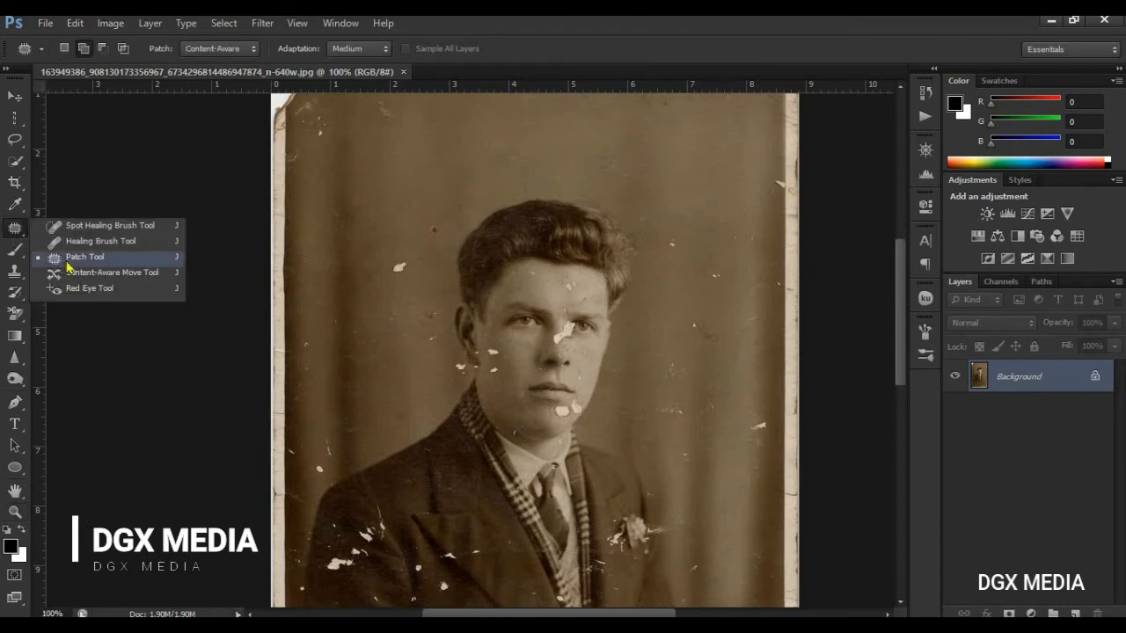
click(12, 274)
click(15, 230)
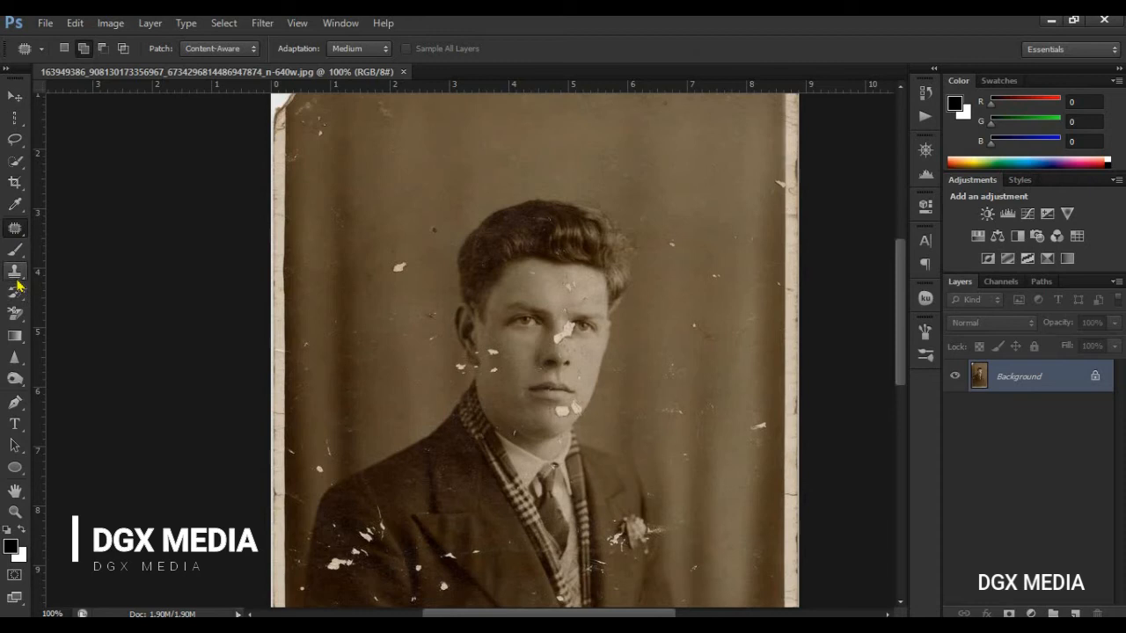
click(15, 275)
click(14, 229)
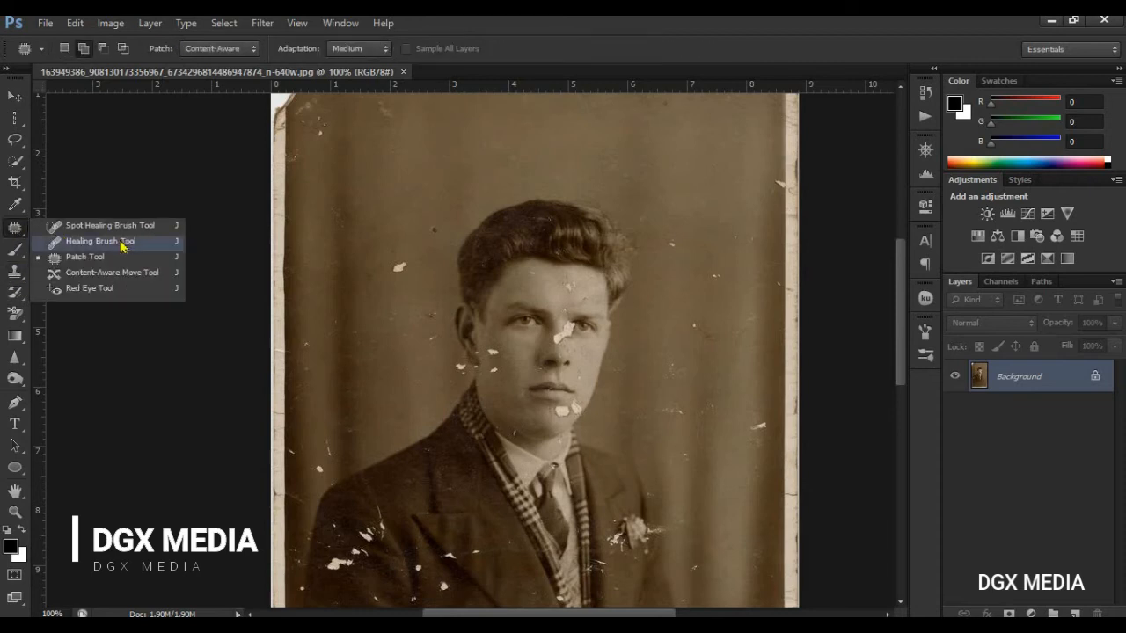
click(122, 244)
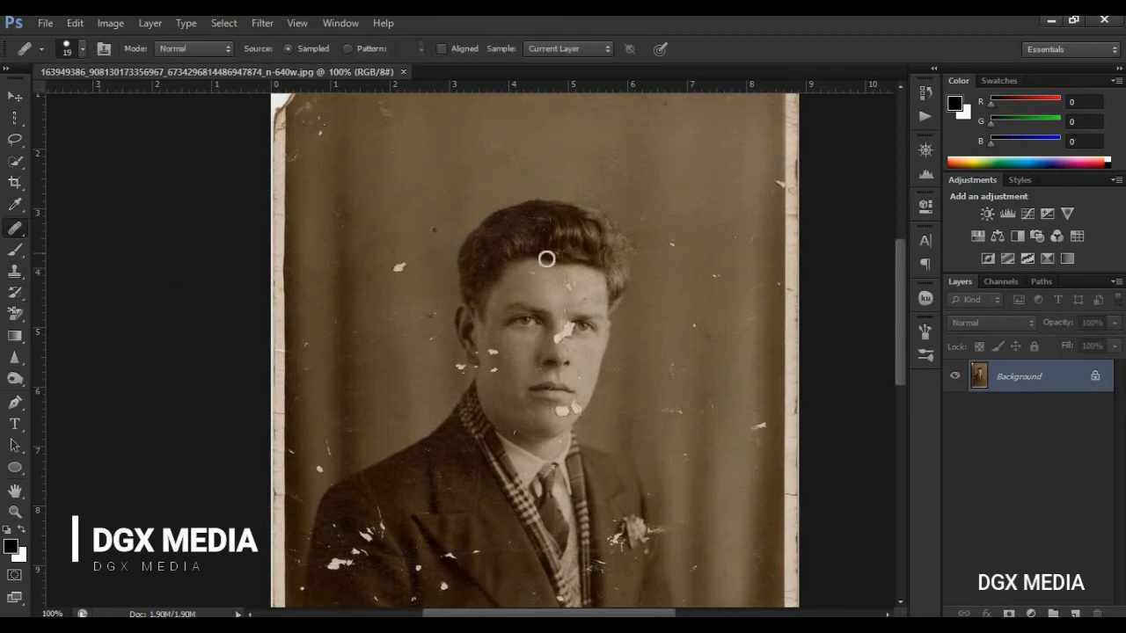
click(399, 267)
click(563, 258)
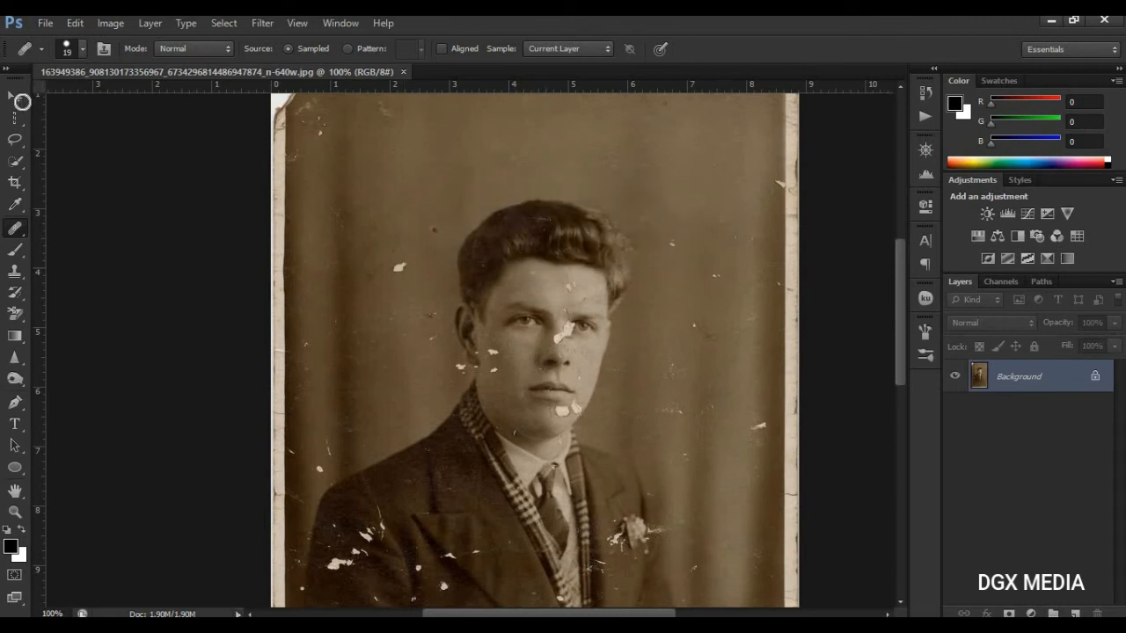
- Duplicate the Background layer of the sepia portrait
click(16, 95)
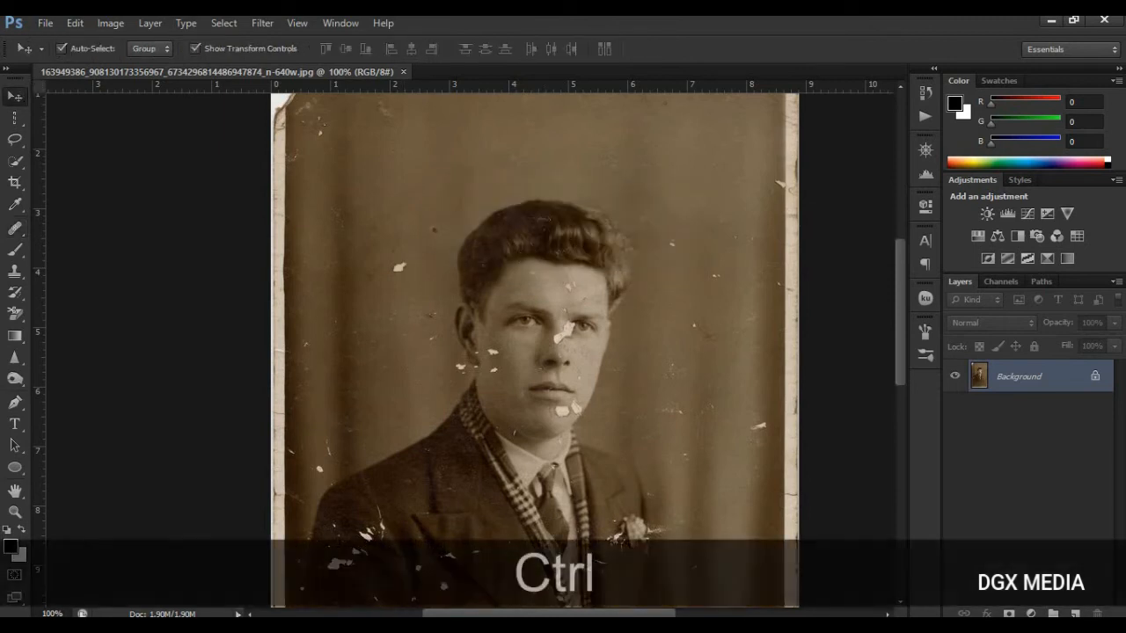
key(ctrl+j)
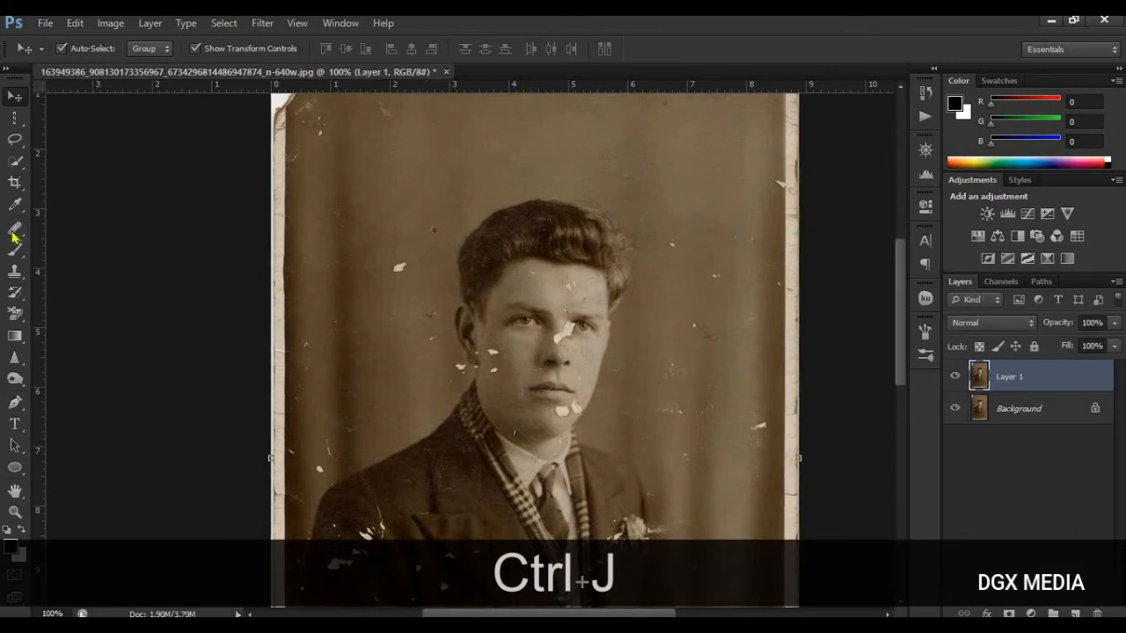
- Heal the white spot left of the man's hair on the duplicate layer, using clean background just below it as the Healing Brush source
click(15, 231)
click(400, 269)
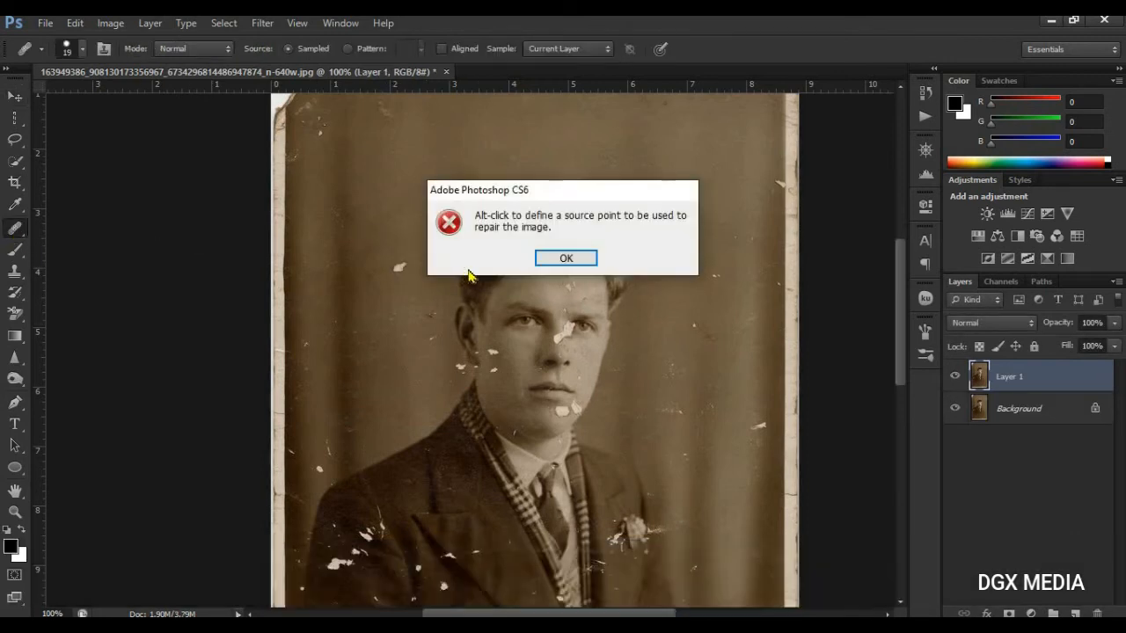
click(566, 259)
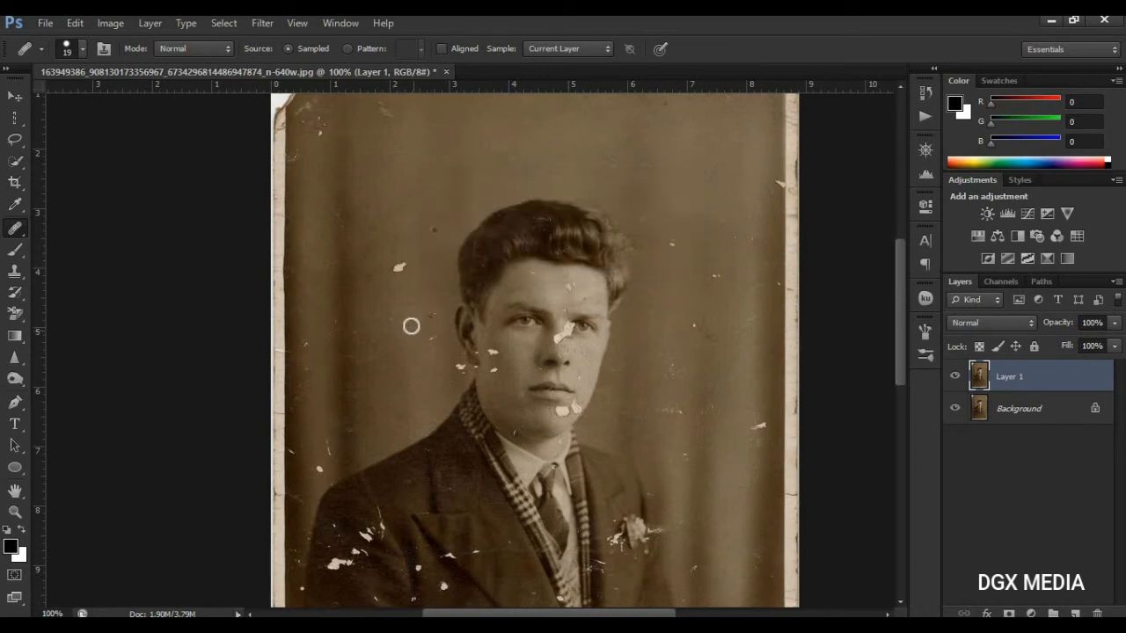
key(alt)
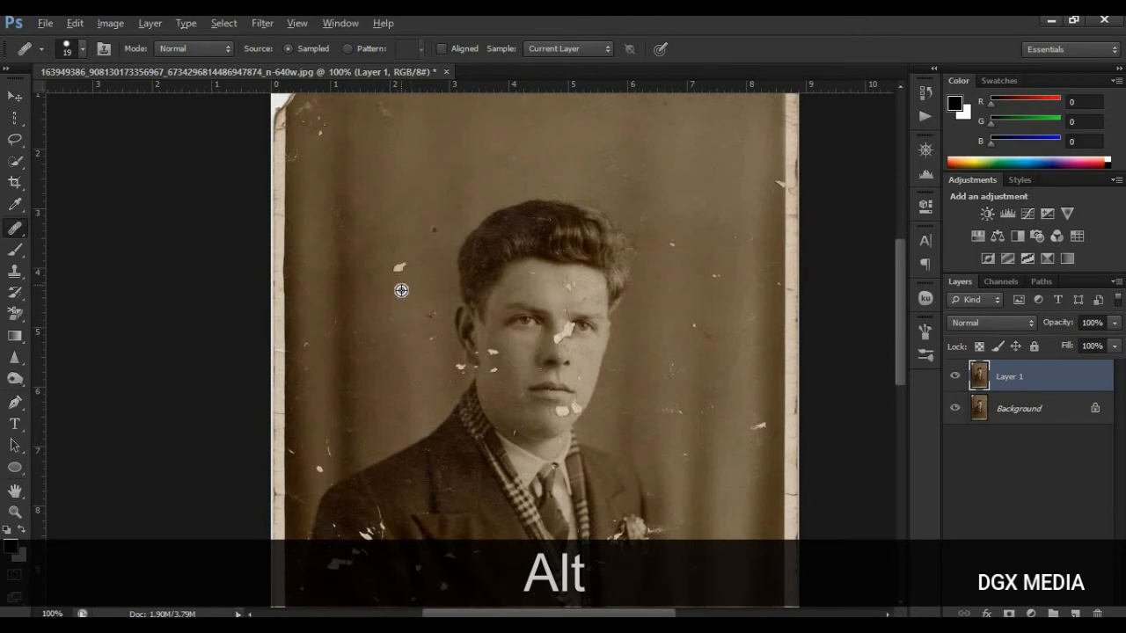
right_click(15, 230)
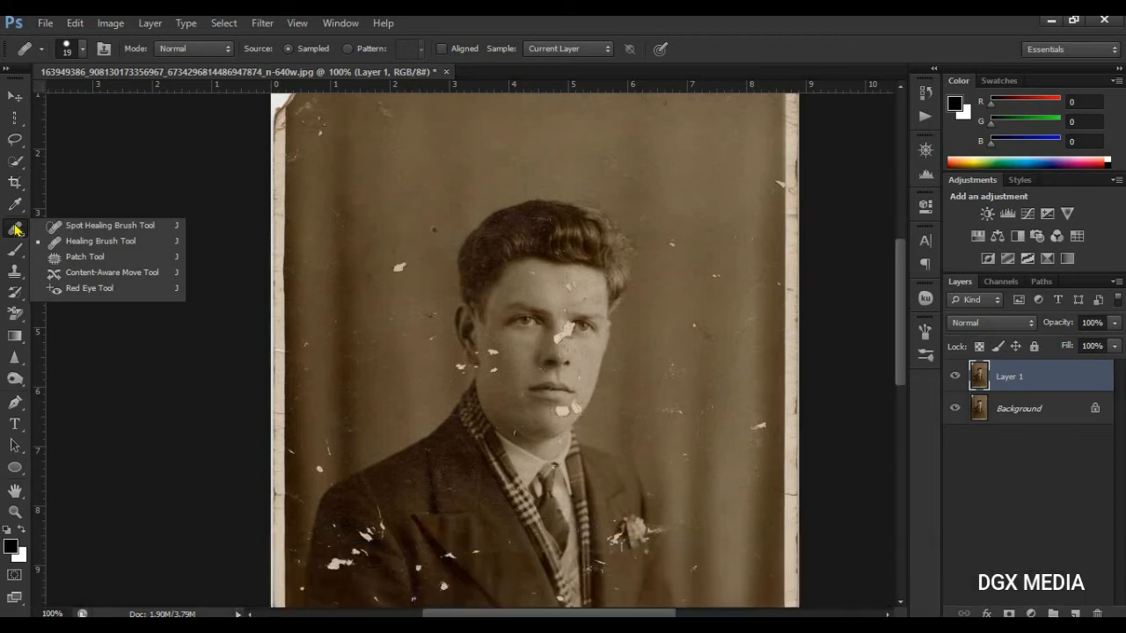
click(400, 268)
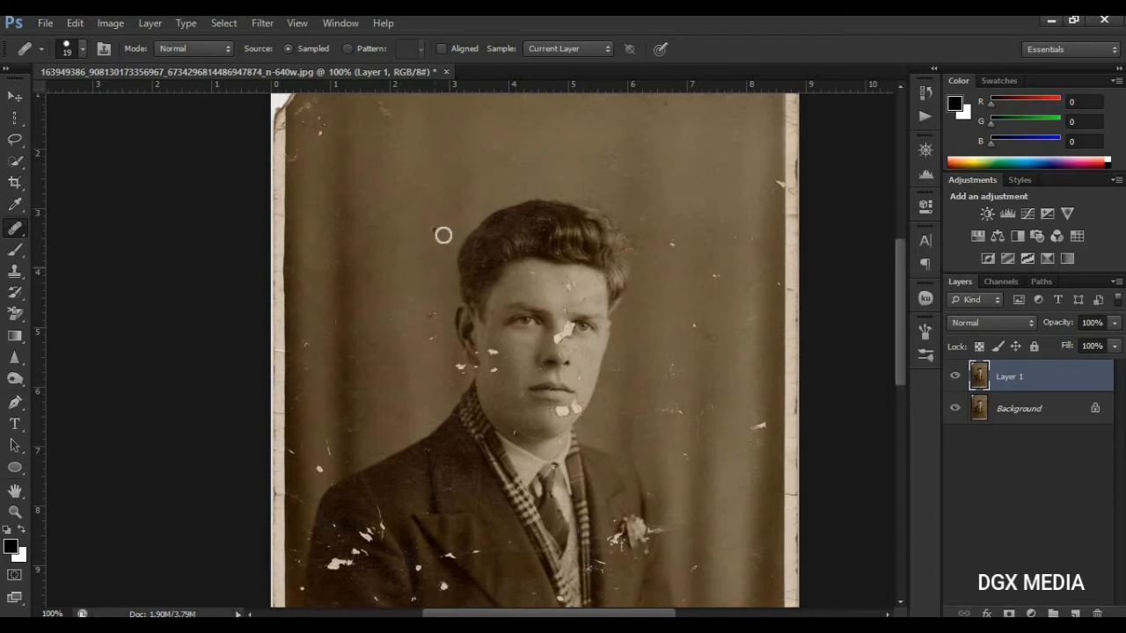
click(15, 271)
click(97, 268)
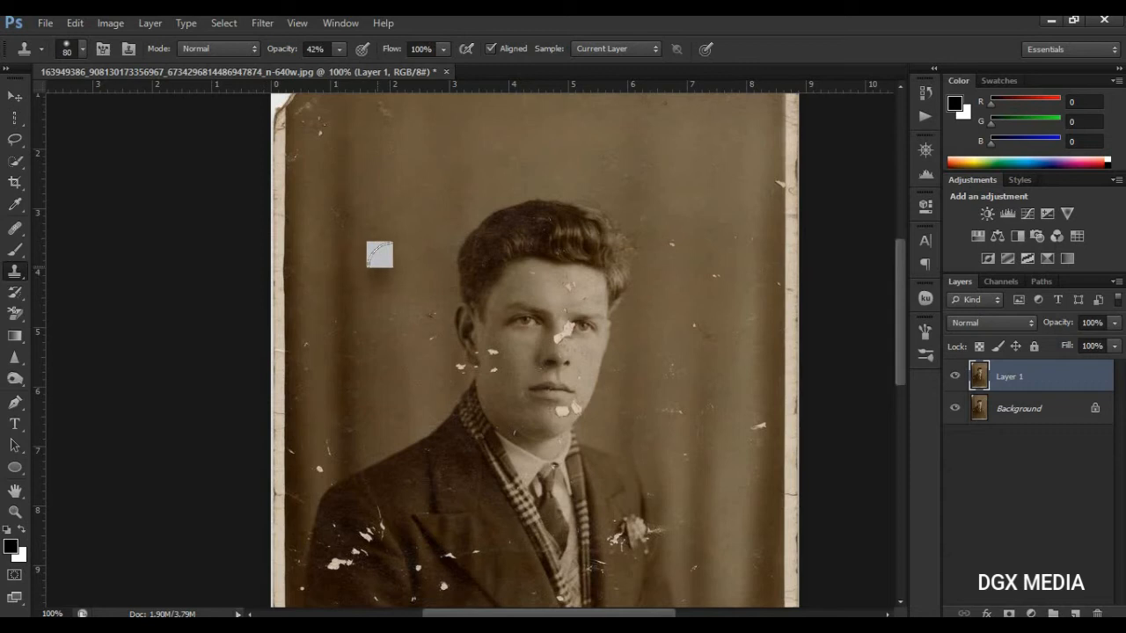
key(alt)
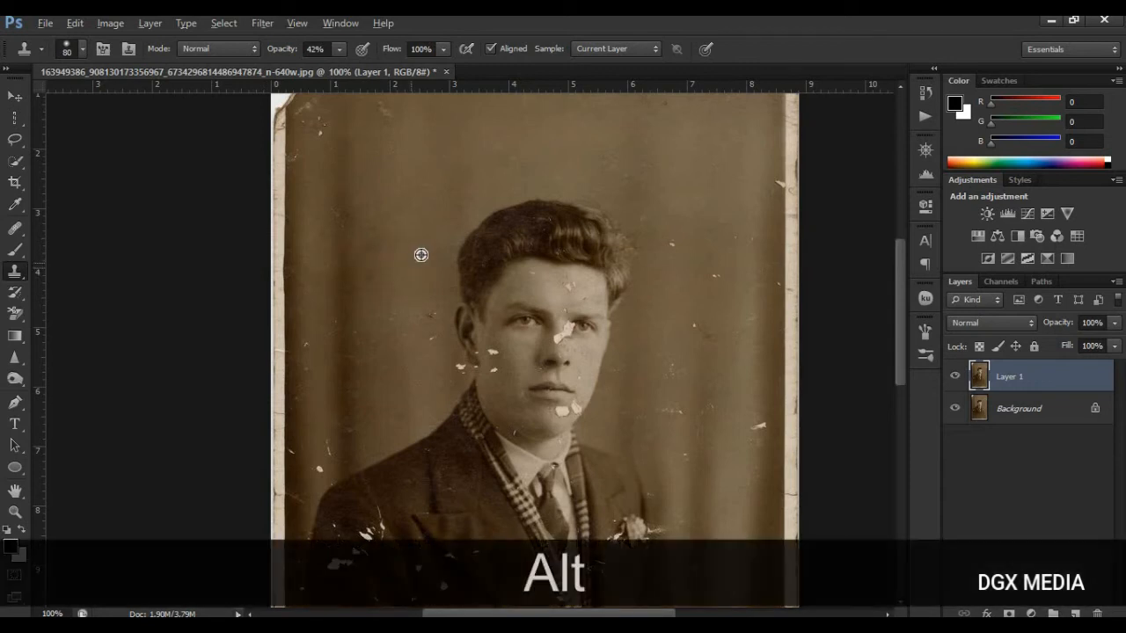
alt+click(406, 255)
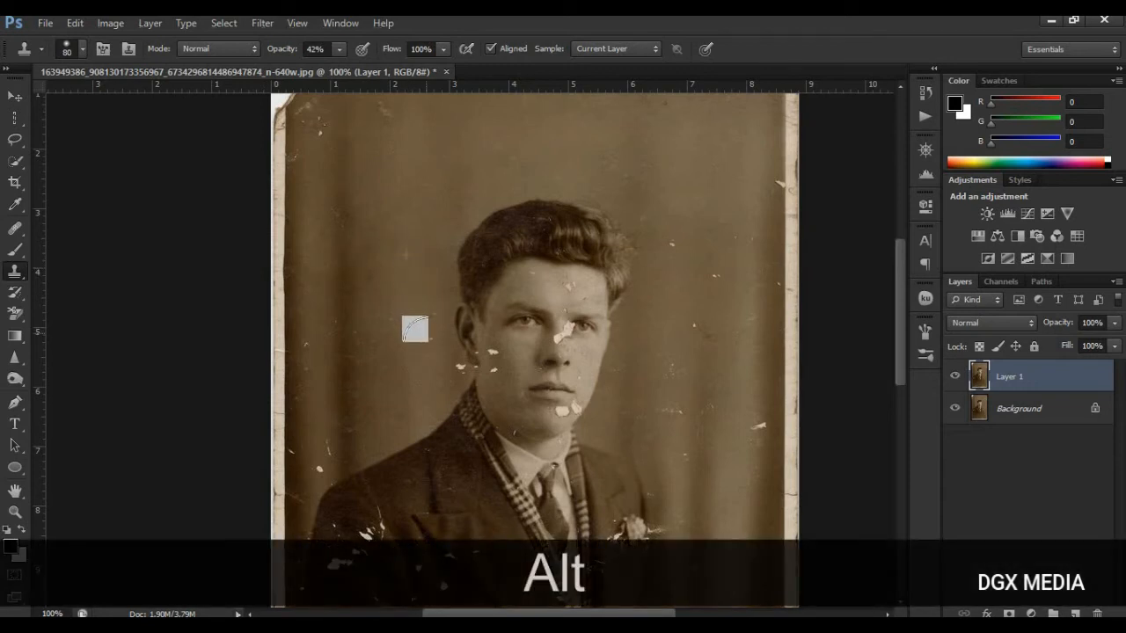
- Heal the white specks in the background beside the man with the Healing Brush, finishing with the content-aware Spot Healing Brush
click(15, 228)
click(195, 247)
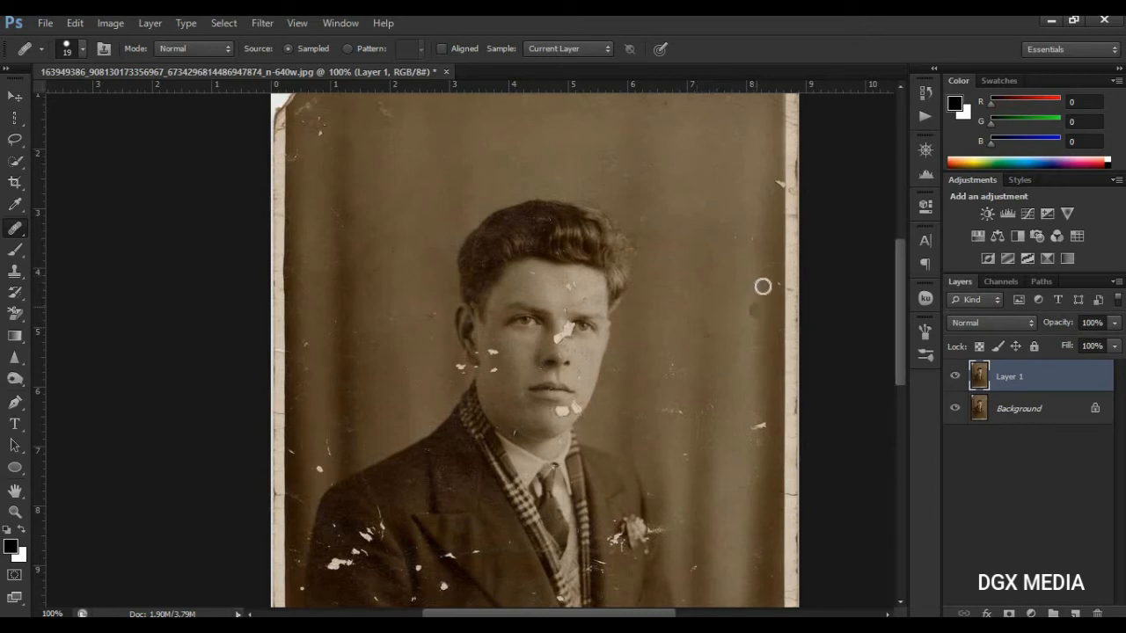
right_click(18, 230)
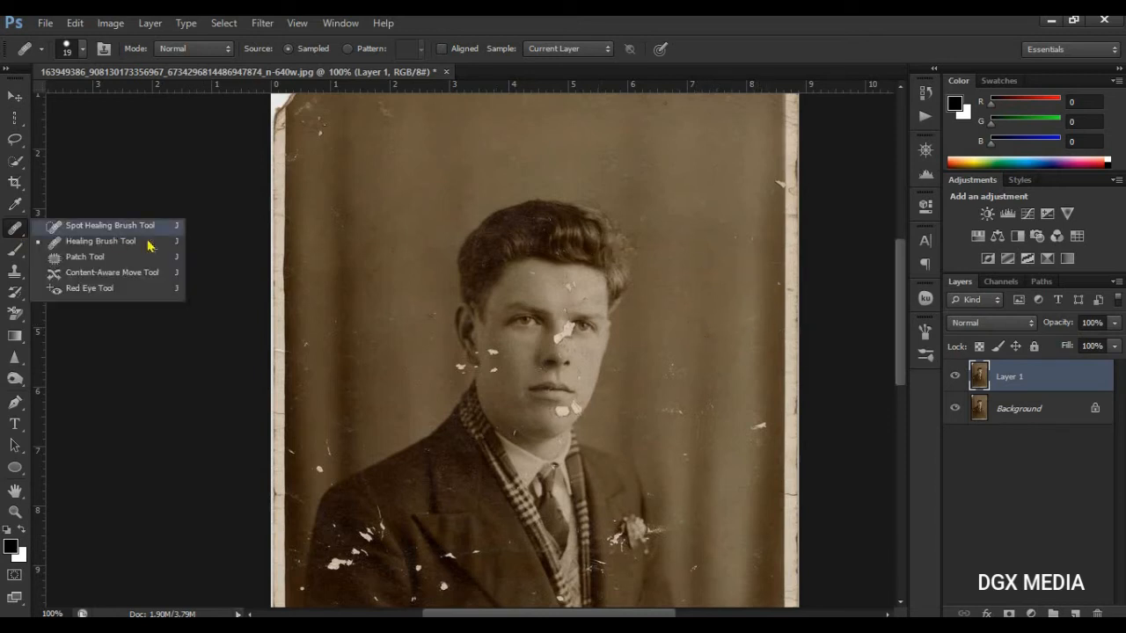
click(138, 227)
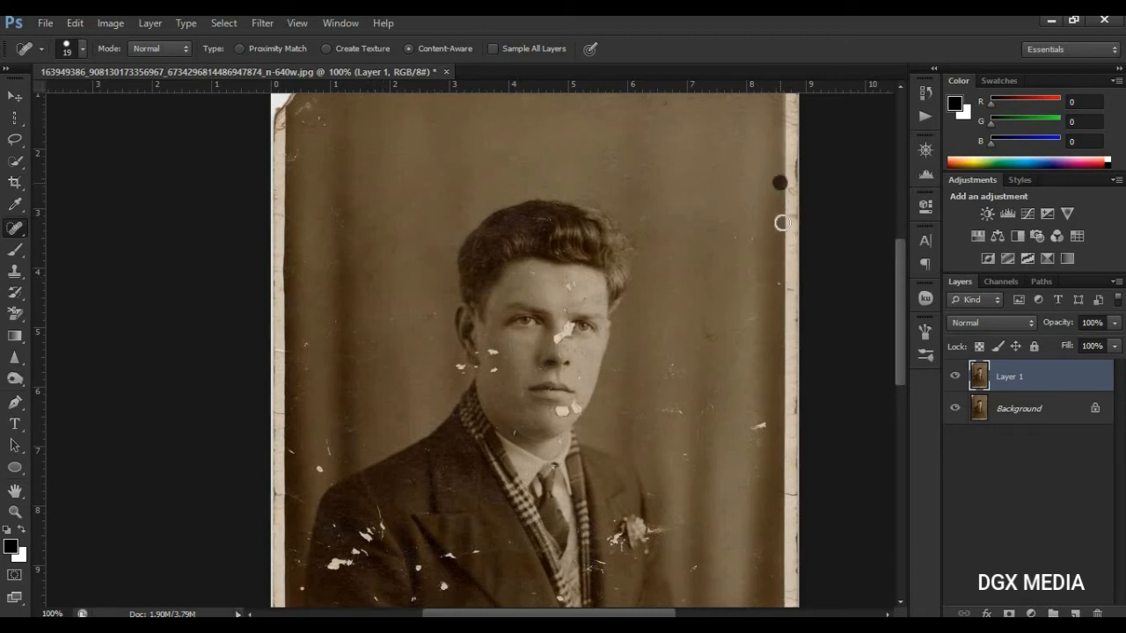
click(748, 435)
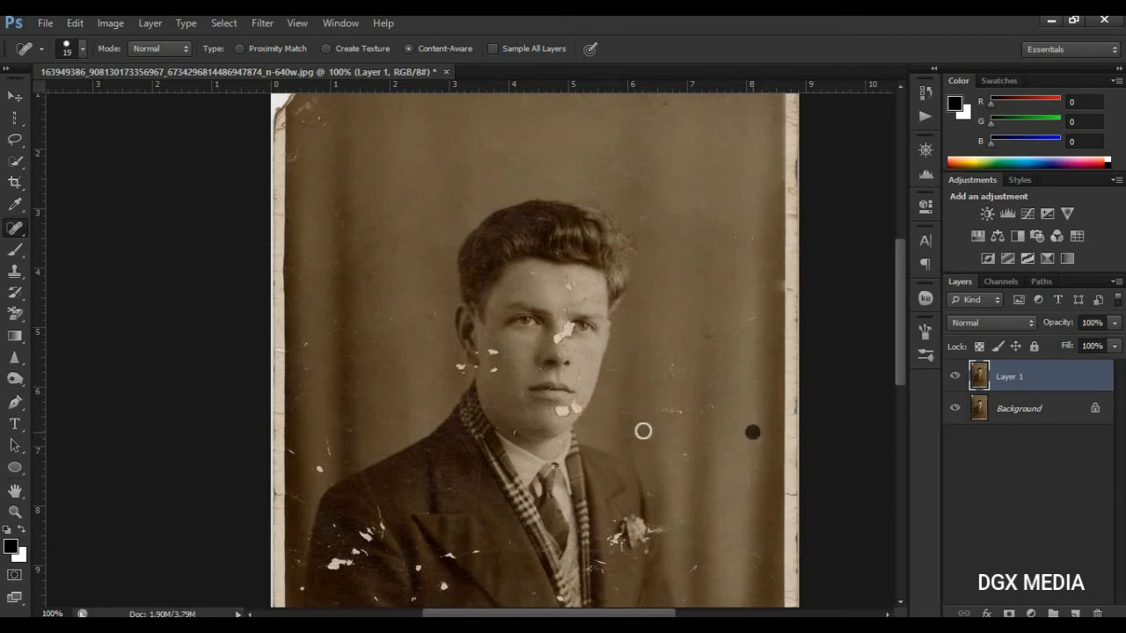
drag(687, 412, 672, 412)
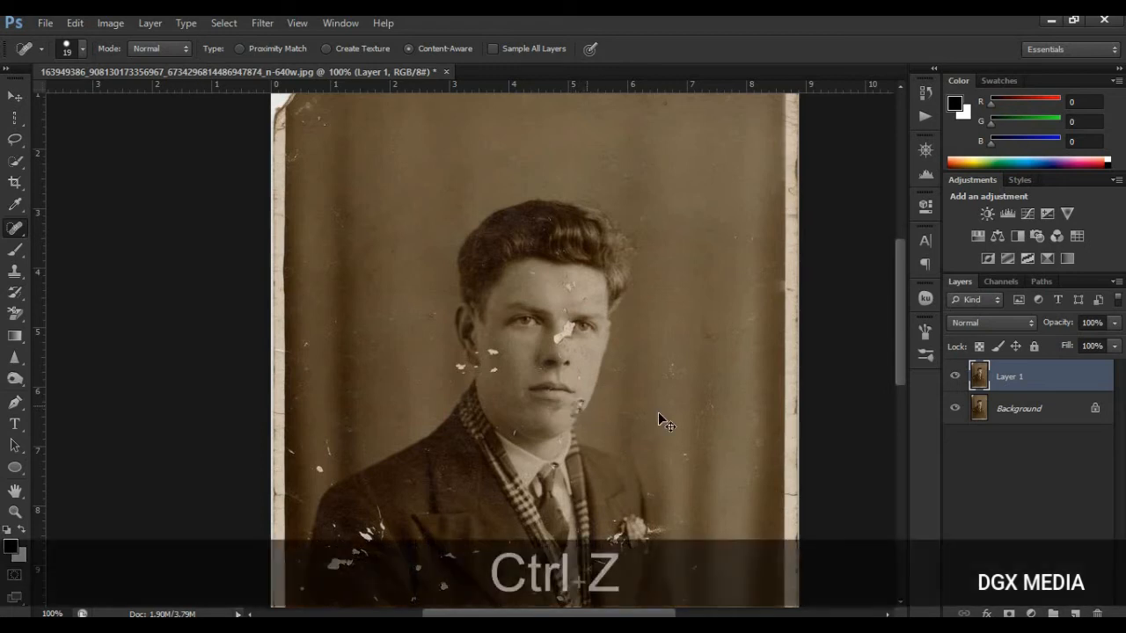
- Undo the last spot healing on the chin, and heal the chin's remaining white spot with the Healing Brush instead
key(ctrl+alt+z)
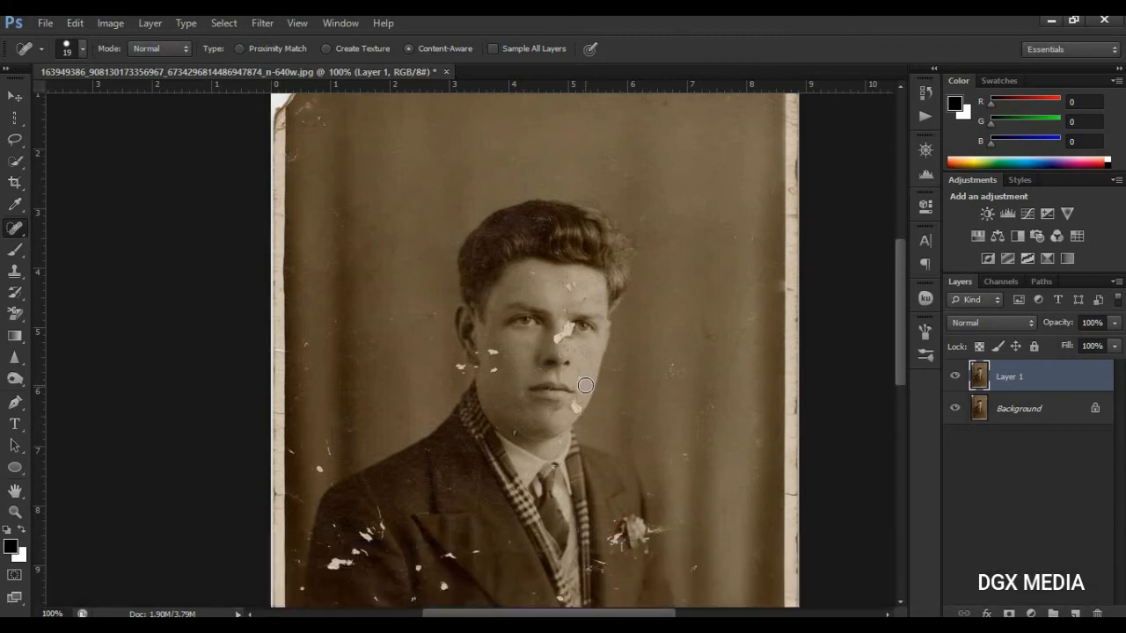
drag(18, 230, 88, 242)
key(alt)
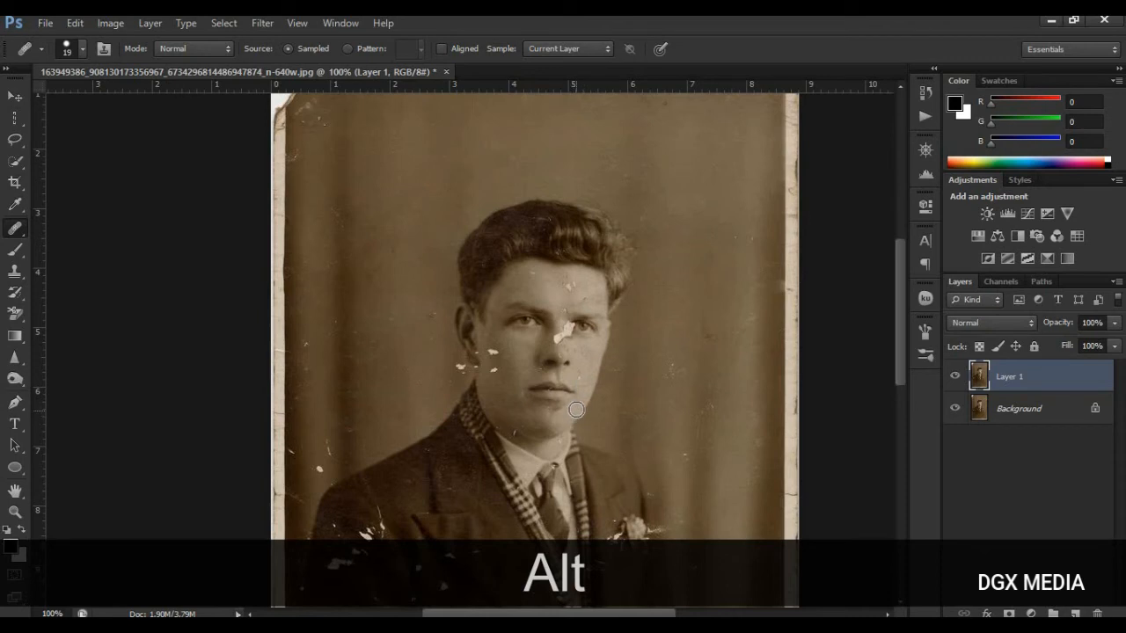
click(666, 404)
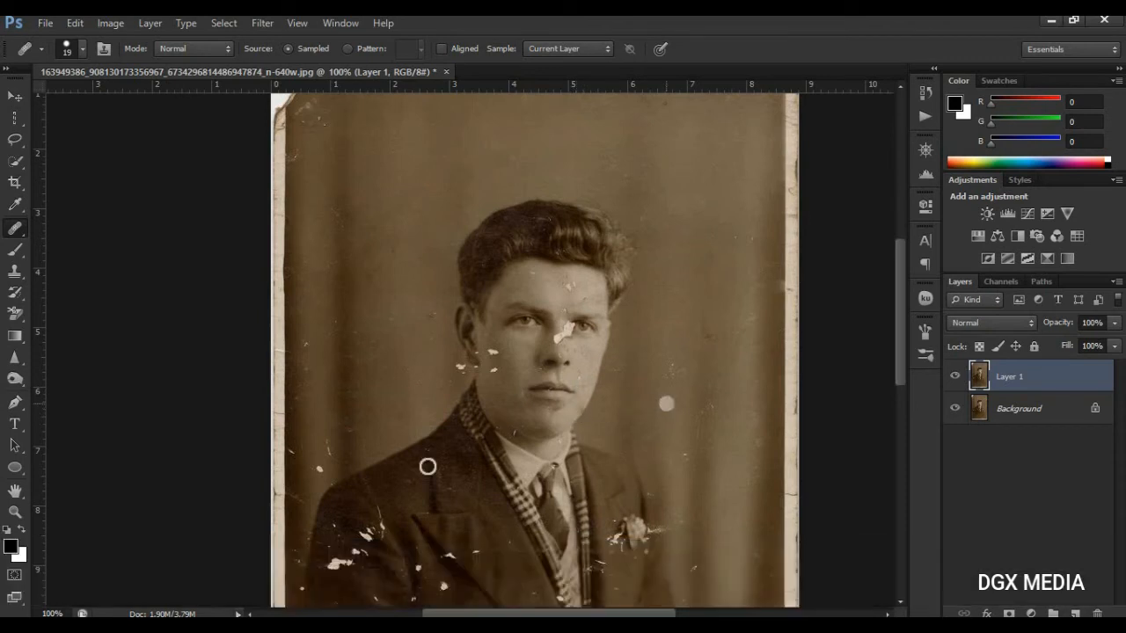
- Zoom to 300% on the lower face, repair the blemish on the jaw edge with the content-aware Patch tool, and deselect
click(15, 511)
click(587, 424)
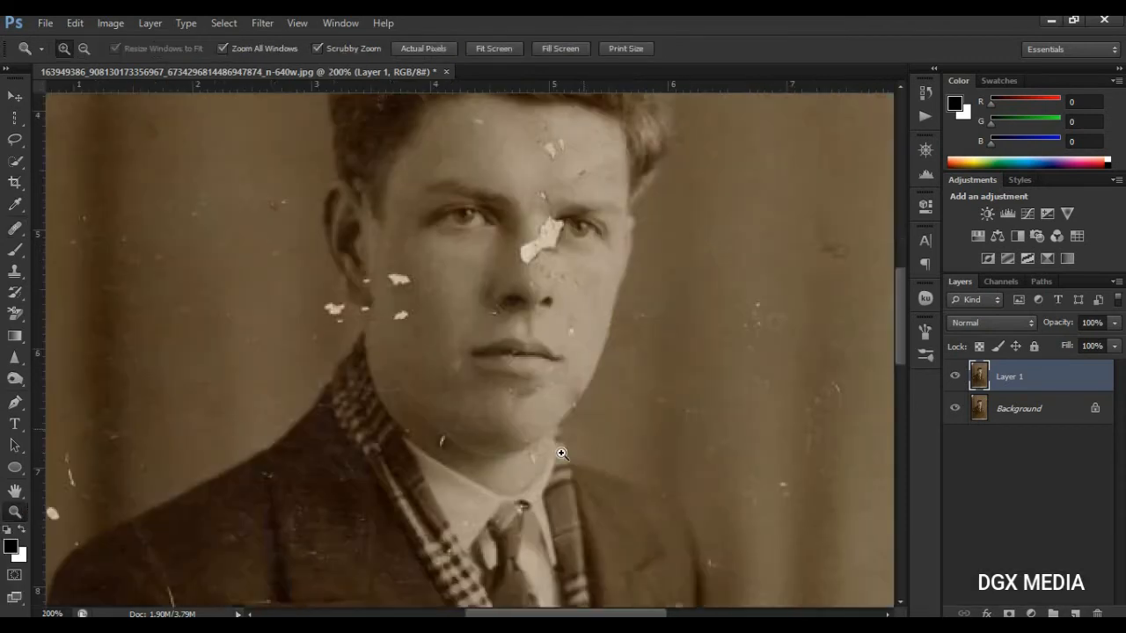
click(592, 383)
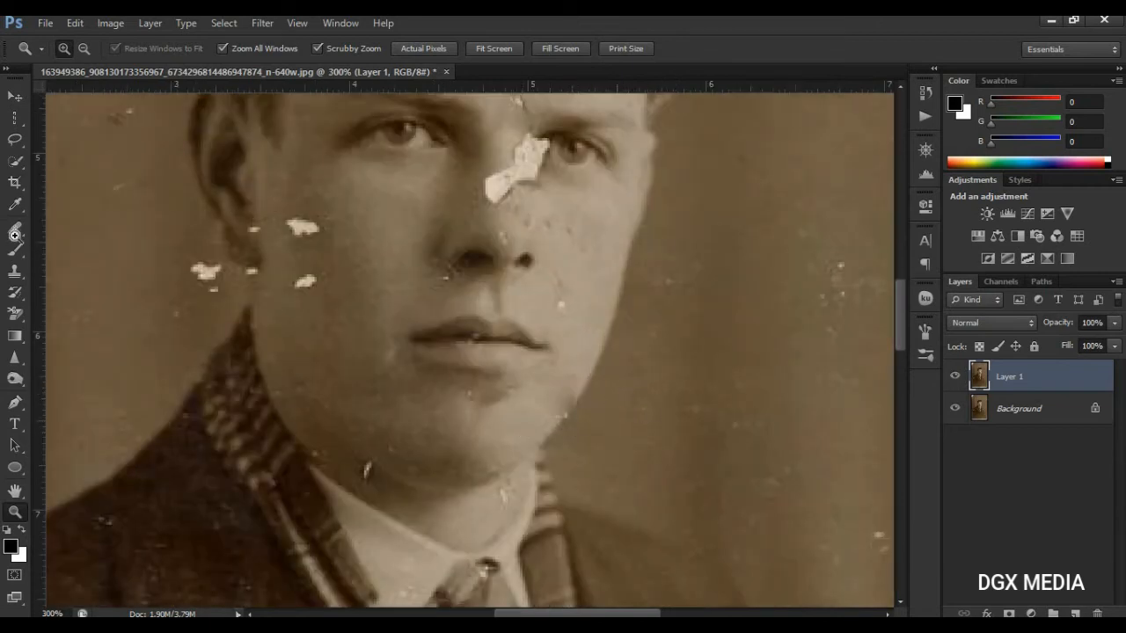
click(13, 232)
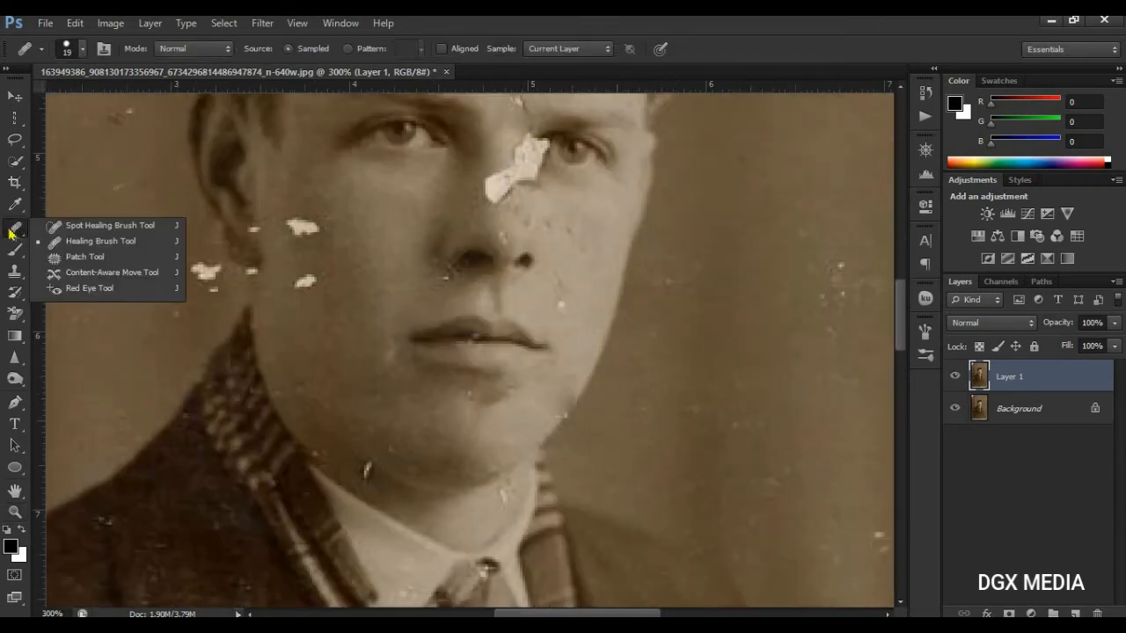
click(73, 257)
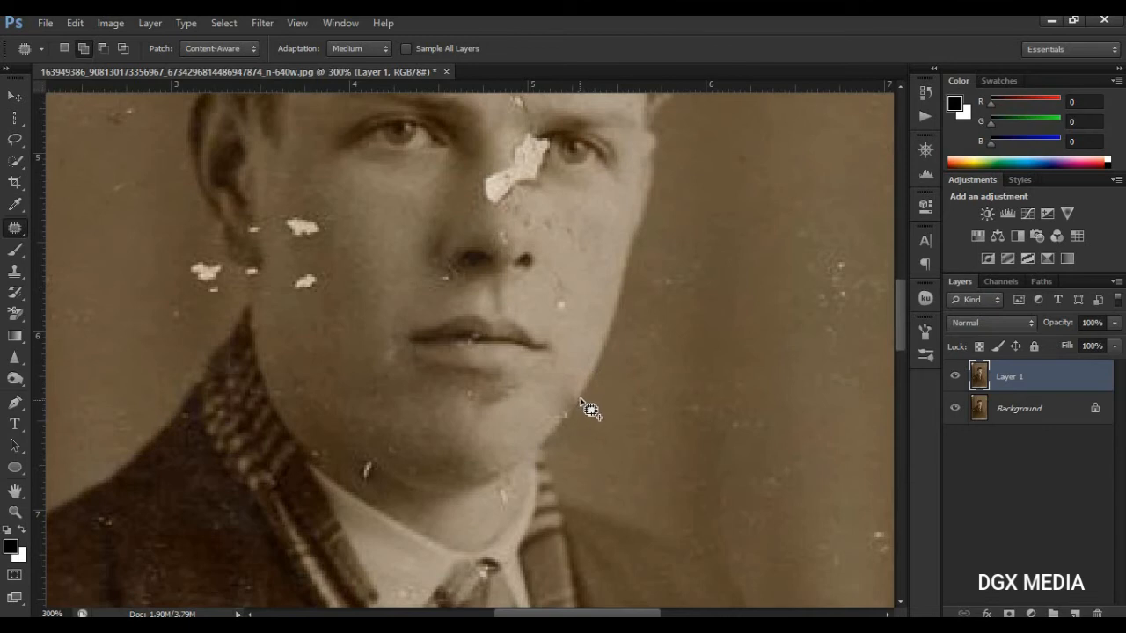
mouse_move(581, 409)
mouse_down()
mouse_move(584, 397)
mouse_move(561, 407)
mouse_move(555, 436)
mouse_move(583, 432)
mouse_move(598, 408)
mouse_move(570, 431)
mouse_move(586, 369)
mouse_move(549, 442)
mouse_move(510, 470)
mouse_move(581, 392)
mouse_move(570, 406)
mouse_move(580, 408)
mouse_up()
key(ctrl+d)
- Heal the two white spots on the cheek nearest the visible ear, finishing with the Spot Healing Brush reduced to size 9
right_click(12, 230)
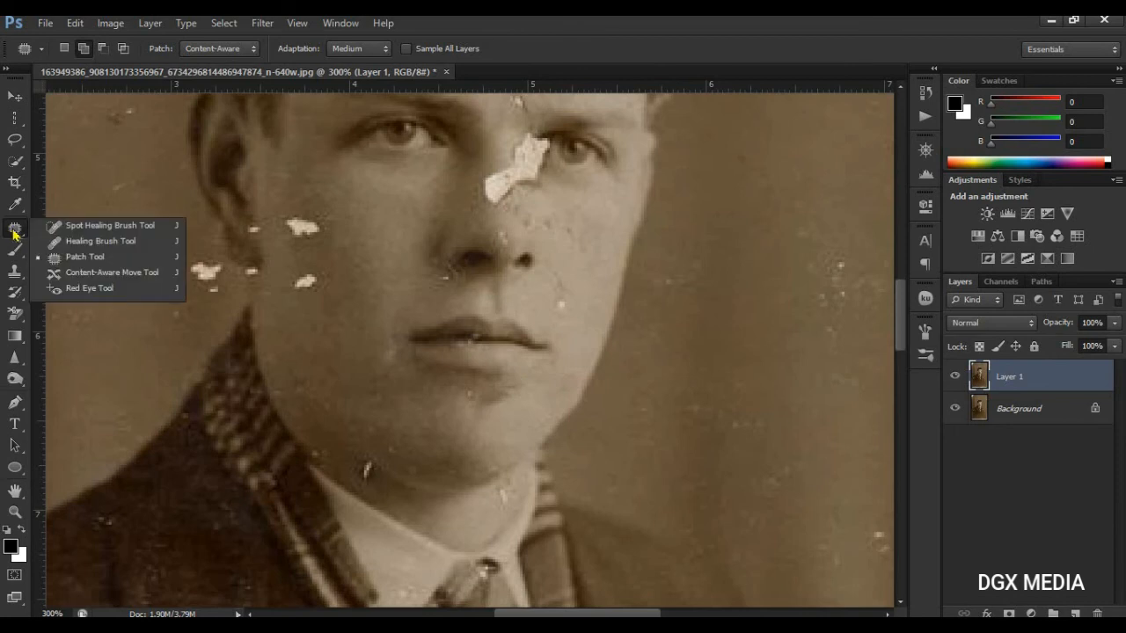
click(71, 247)
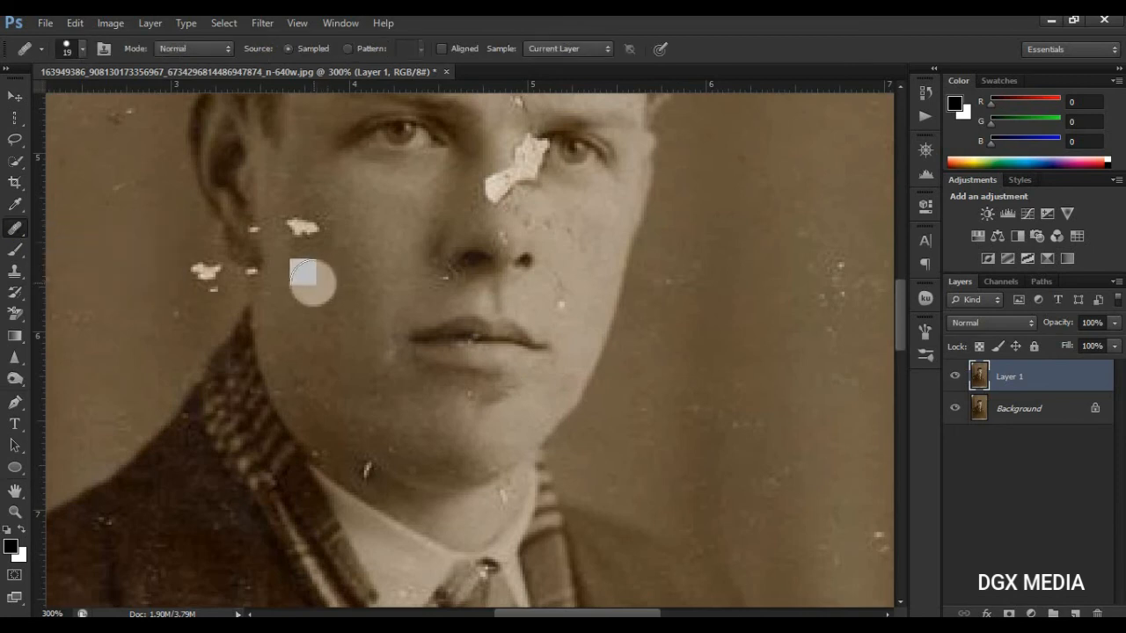
right_click(15, 231)
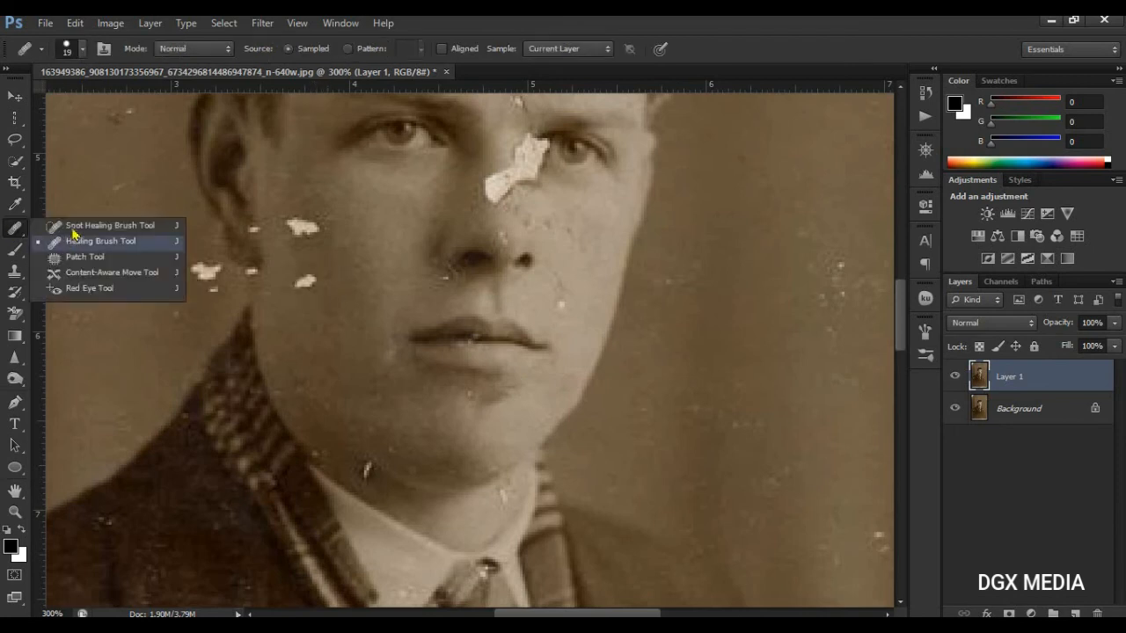
click(66, 227)
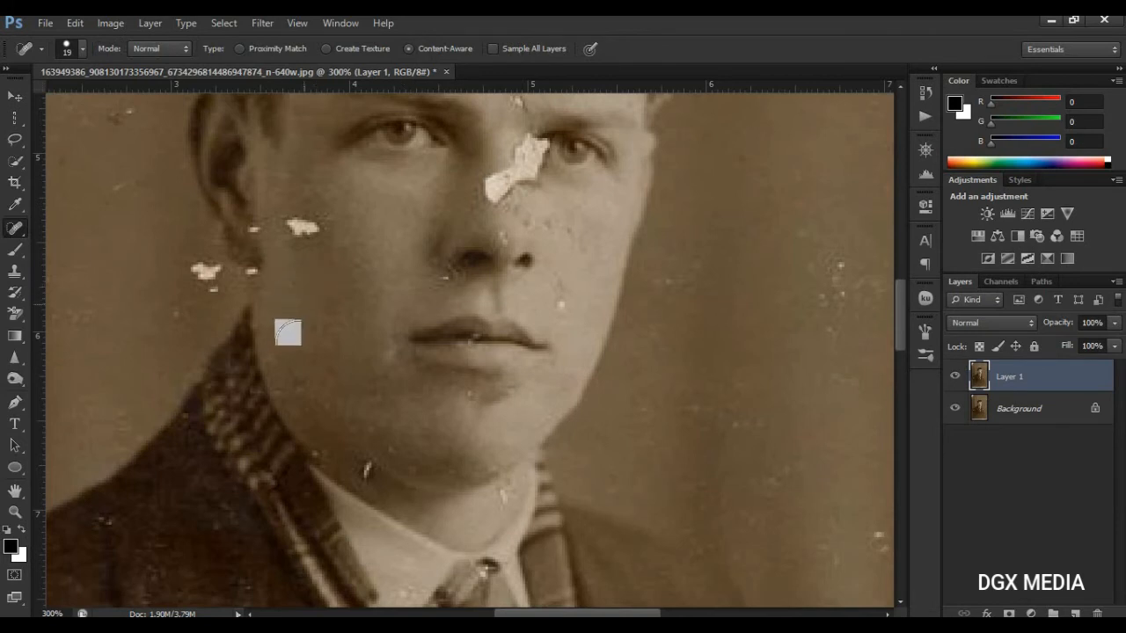
key(bracketleft)
key(bracketleft)
key(bracketleft)
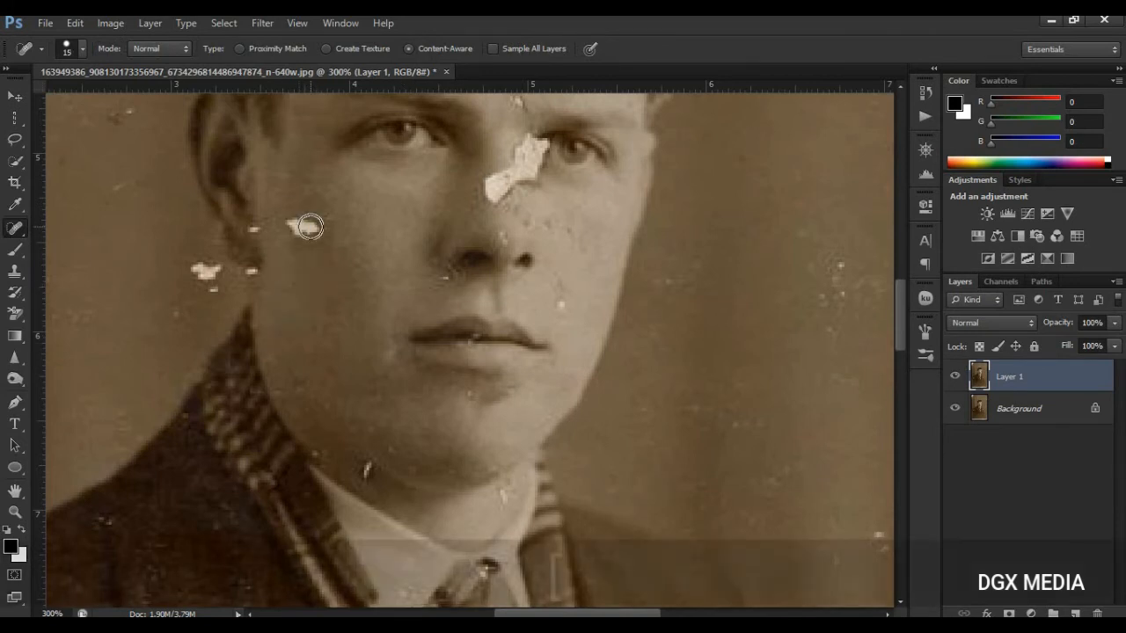
click(302, 228)
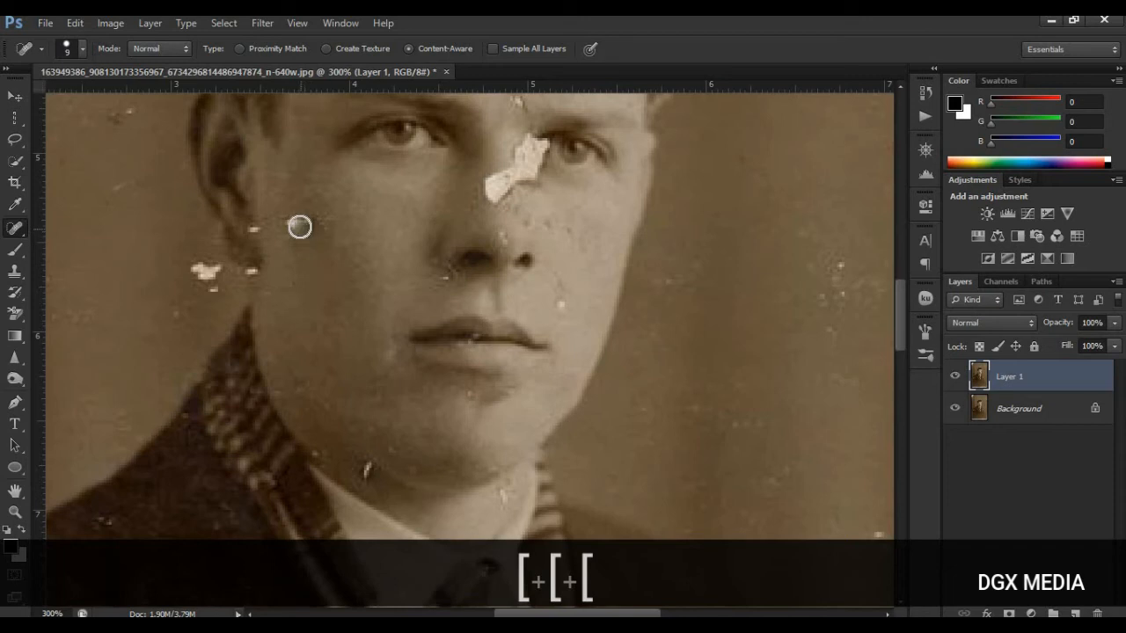
click(311, 232)
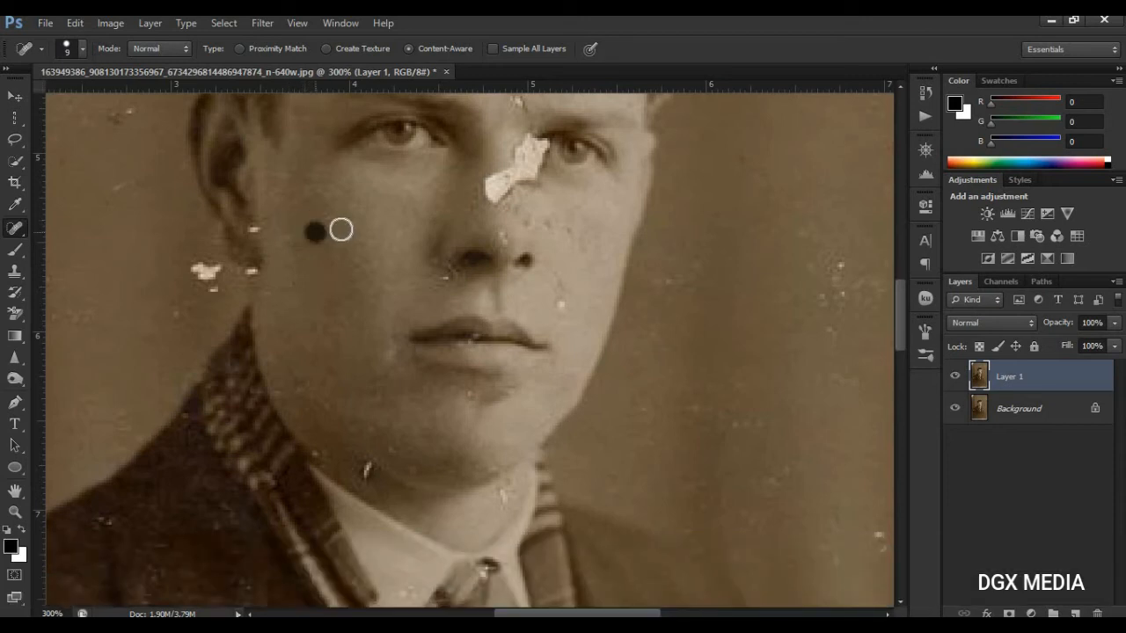
- Spot-heal the white marks by the earlobe and jaw, the patch in the background beside them, and specks across the backdrop
click(254, 275)
click(254, 229)
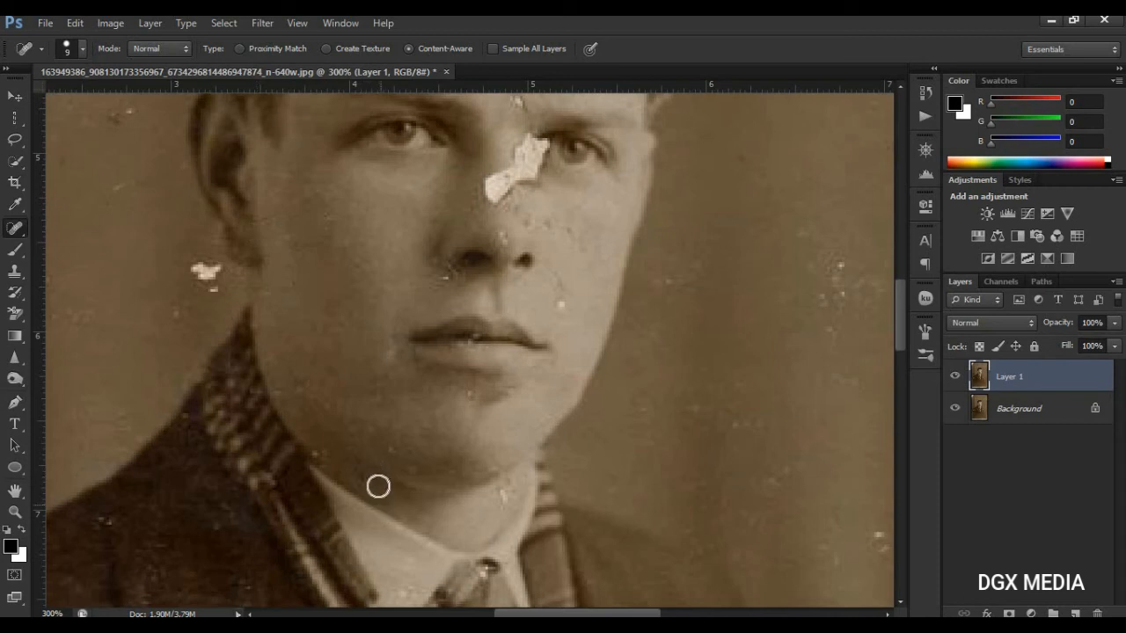
drag(211, 271, 196, 269)
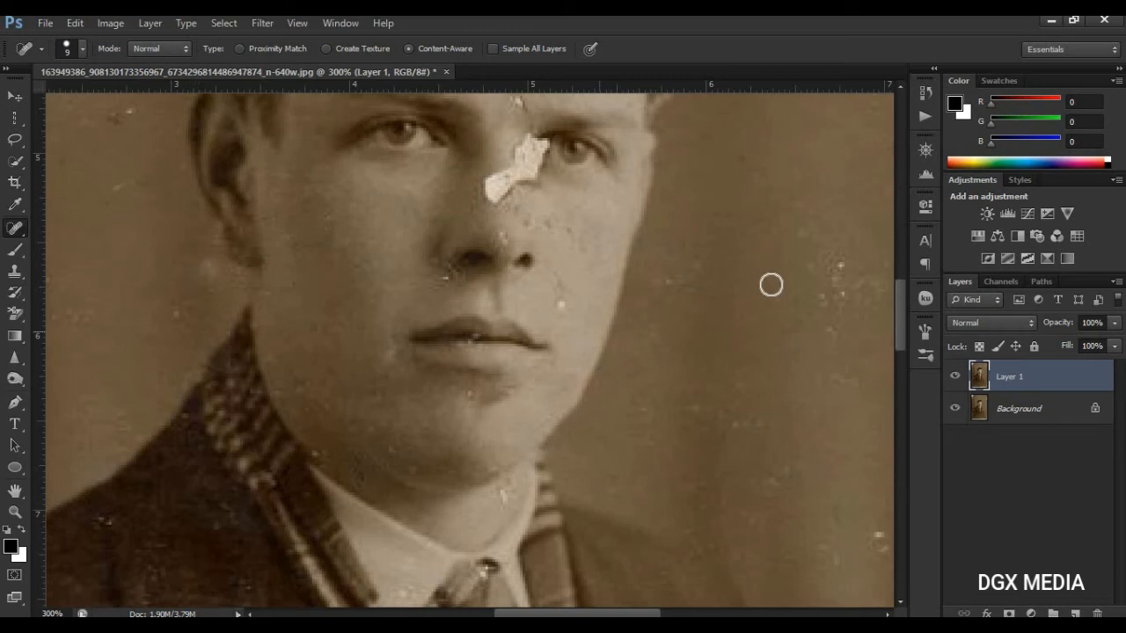
click(829, 282)
- Spot-heal the cluster of white marks in the middle of the man's forehead
scroll(432, 432, up, 5)
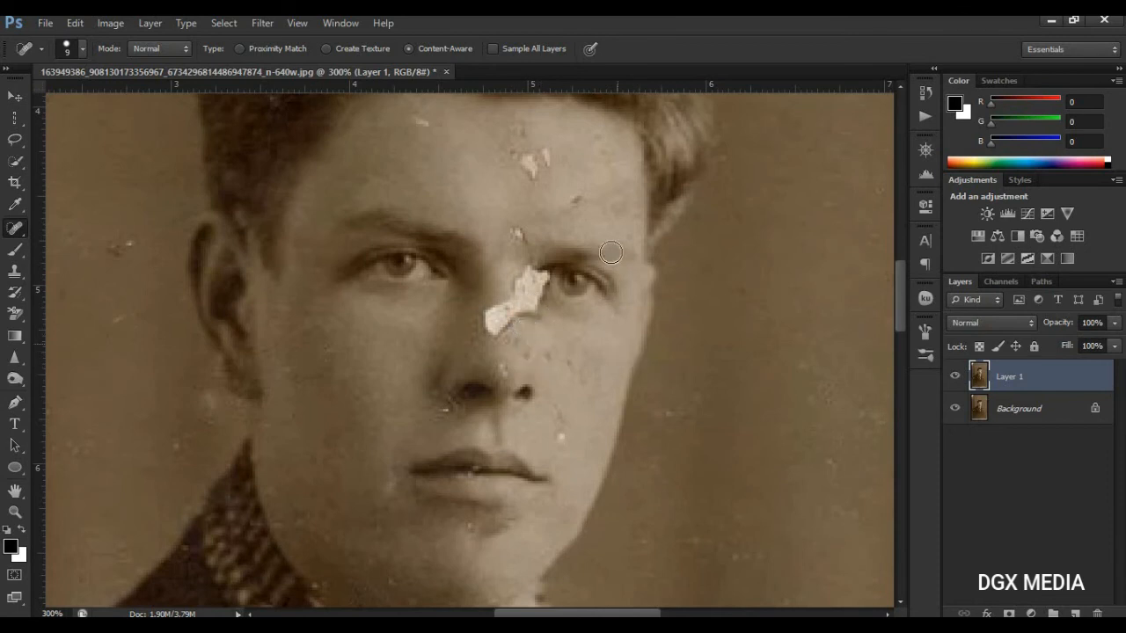
scroll(607, 254, up, 1)
click(535, 197)
click(528, 183)
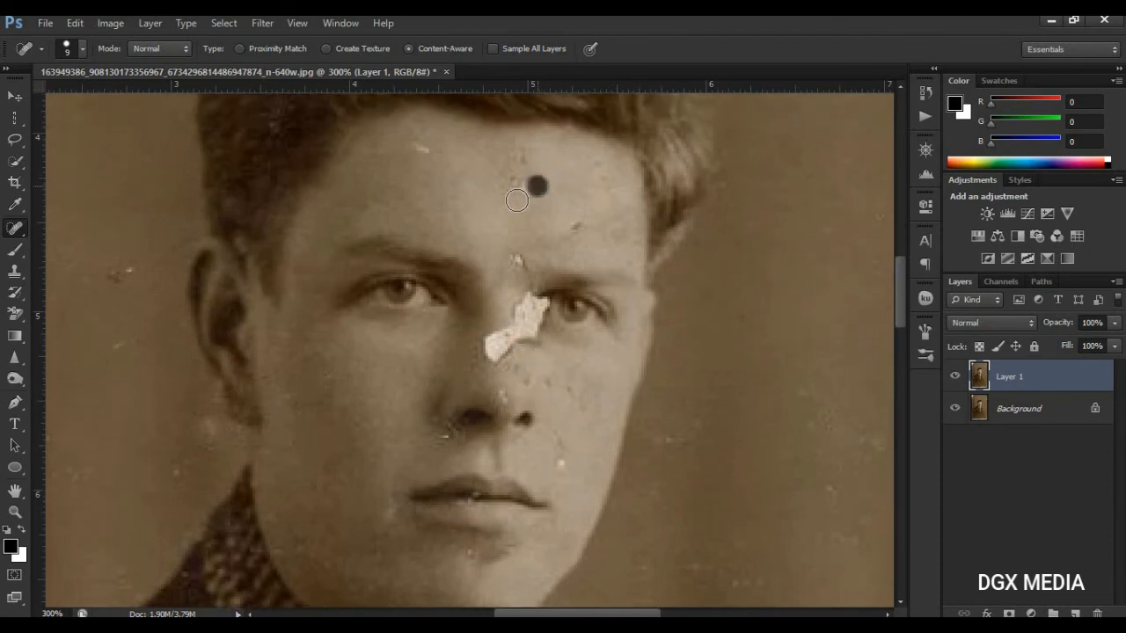
click(517, 172)
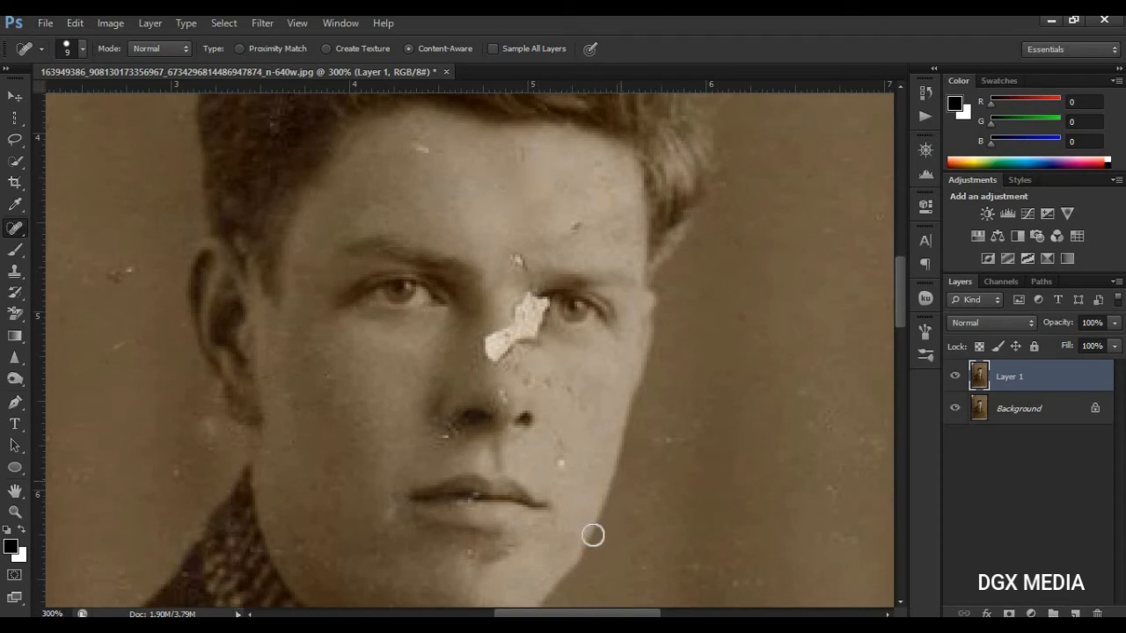
- Spot-heal the lower part of the large white patch along the bridge of the nose with repeated small dabs
click(495, 363)
click(494, 359)
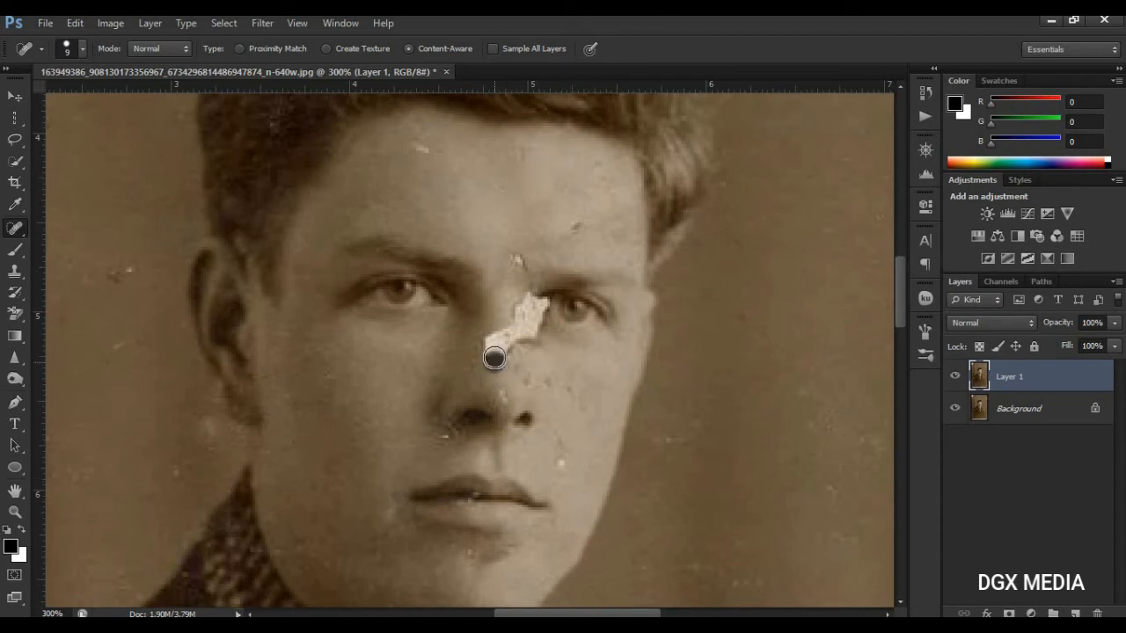
click(495, 335)
click(484, 332)
drag(493, 346, 493, 333)
click(503, 333)
click(502, 323)
click(510, 350)
click(534, 348)
click(534, 344)
click(525, 339)
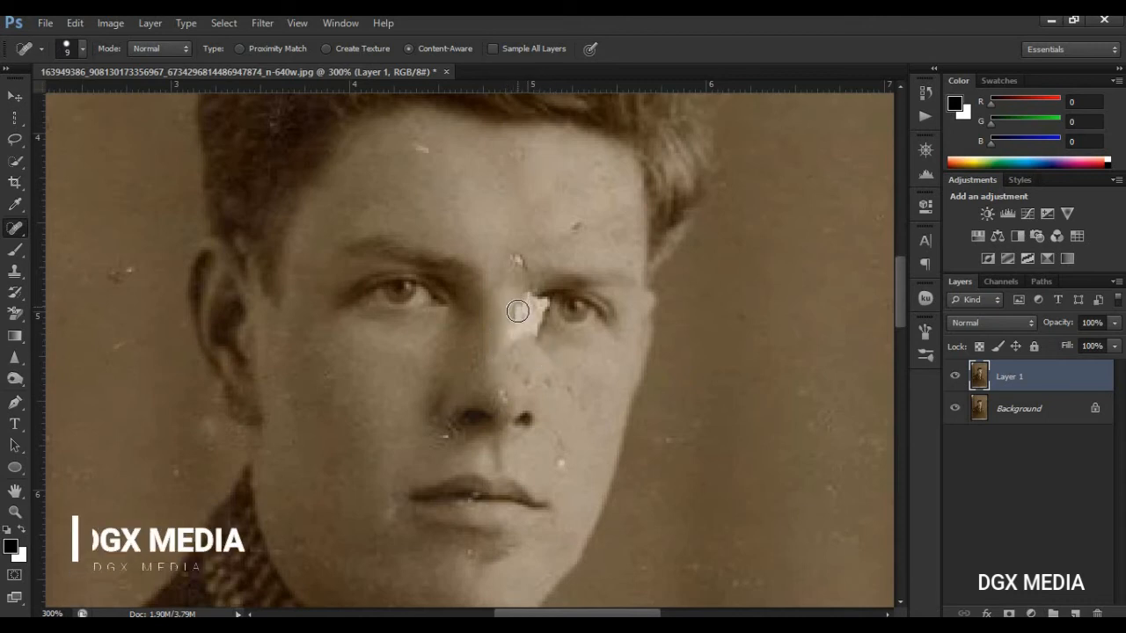
click(522, 326)
click(522, 347)
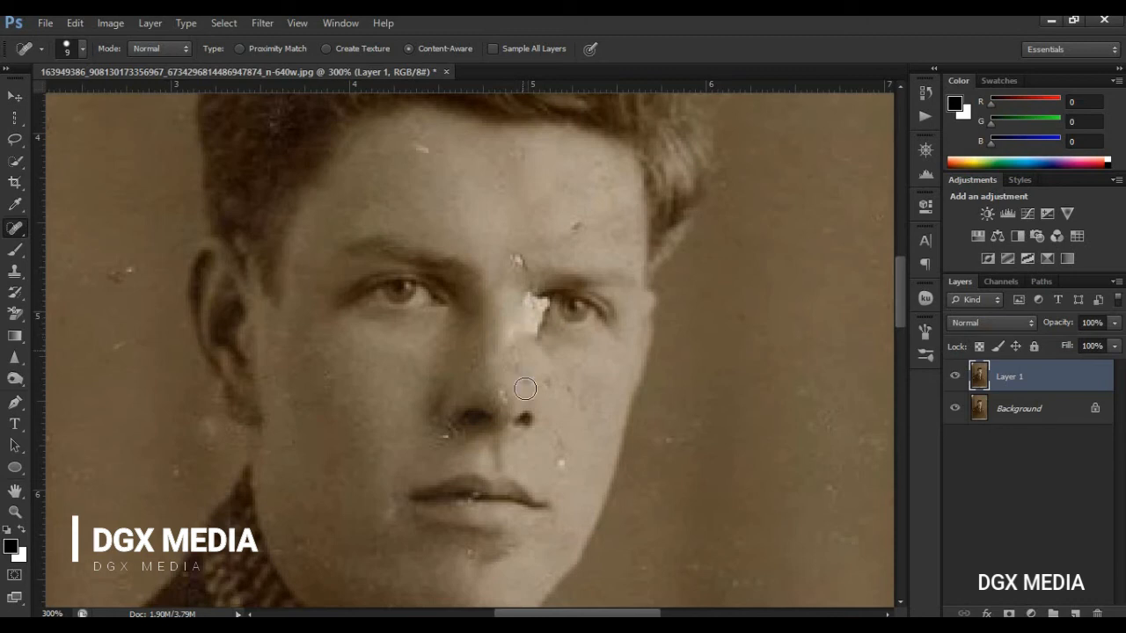
click(512, 334)
right_click(16, 229)
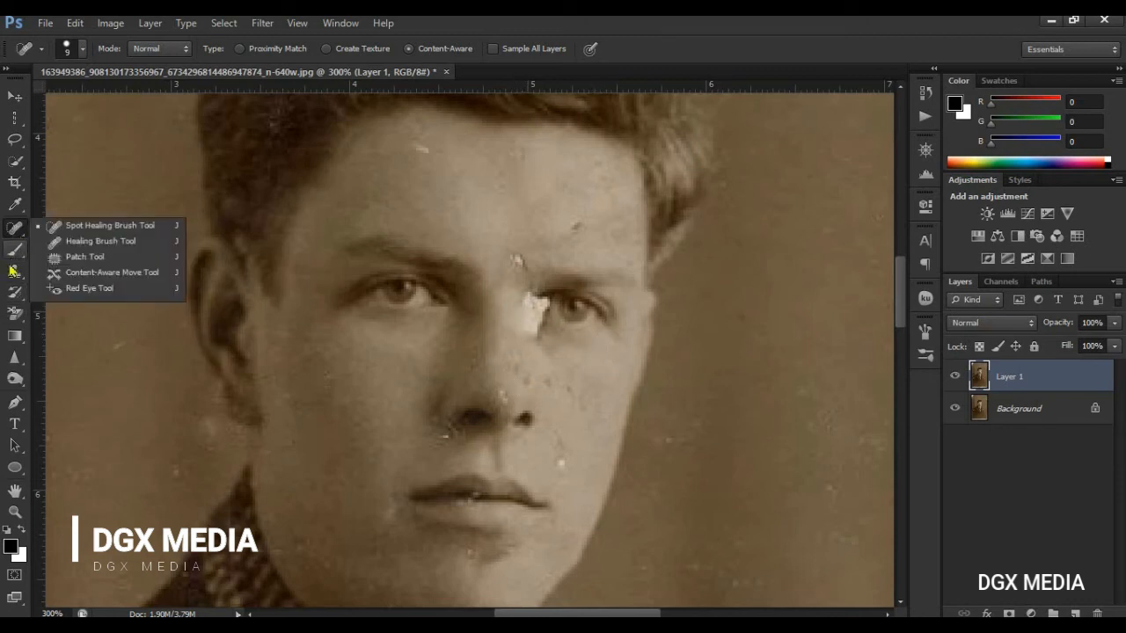
click(13, 271)
right_click(14, 271)
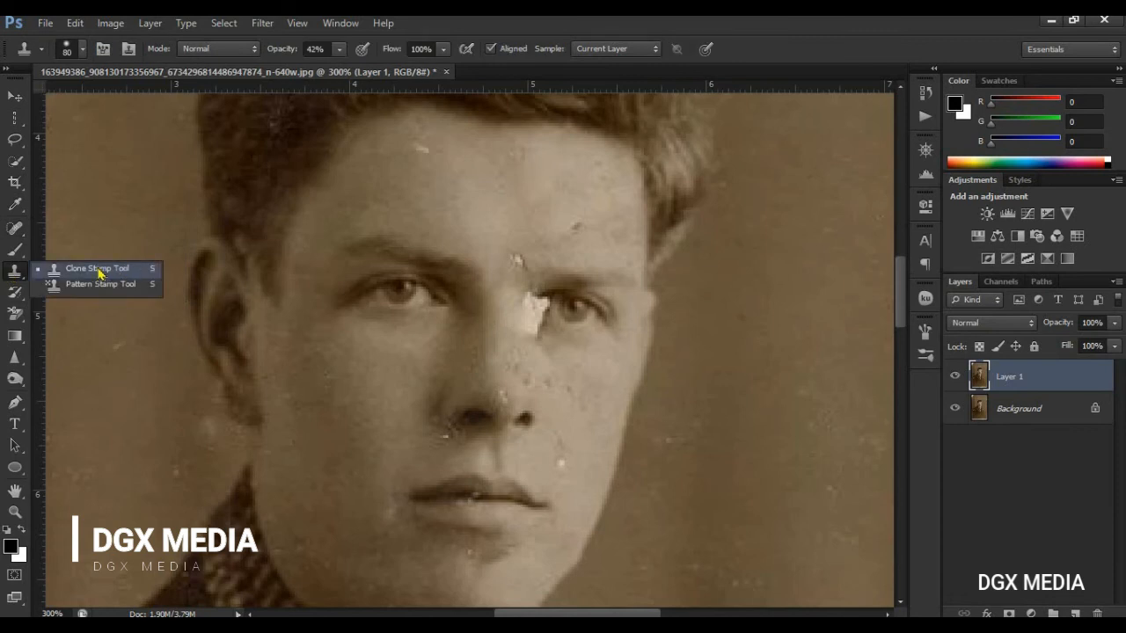
click(99, 269)
- Set the Healing Brush to size 10 and heal the marks between the eyebrows, the dark speck above the brow, and the upper-forehead scratch
click(14, 229)
right_click(14, 229)
click(78, 242)
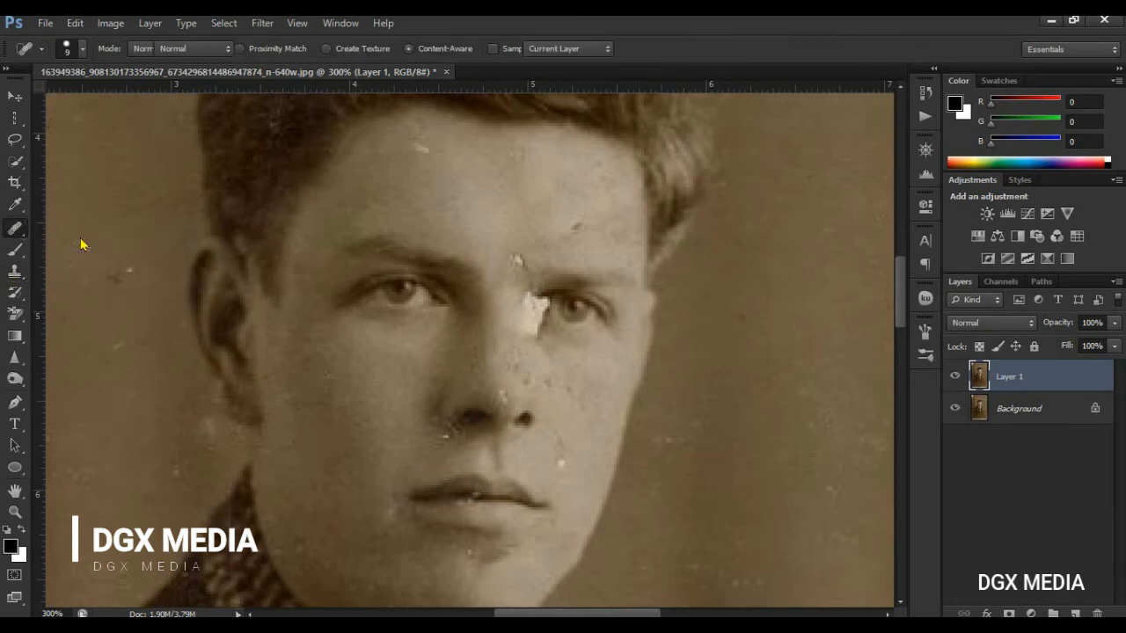
click(541, 327)
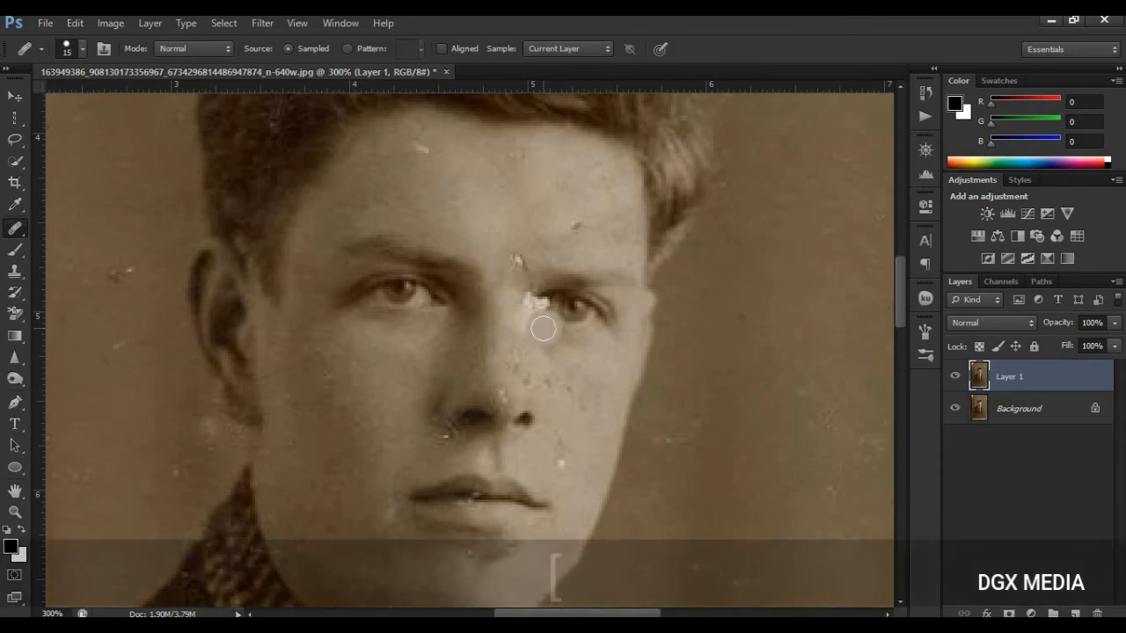
key(bracketleft)
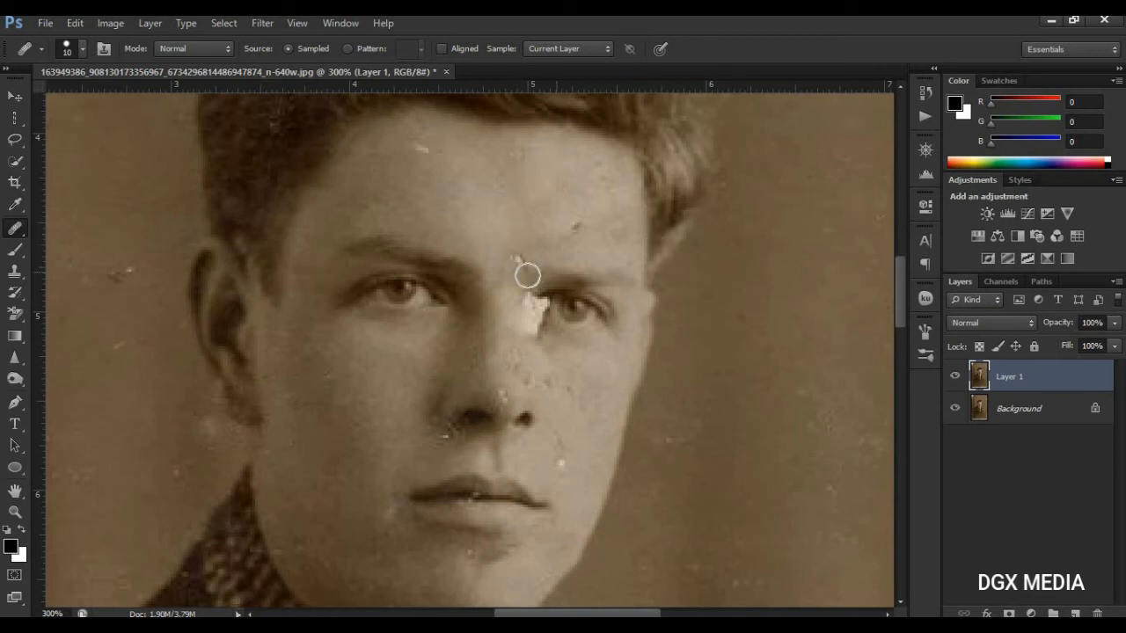
key(alt)
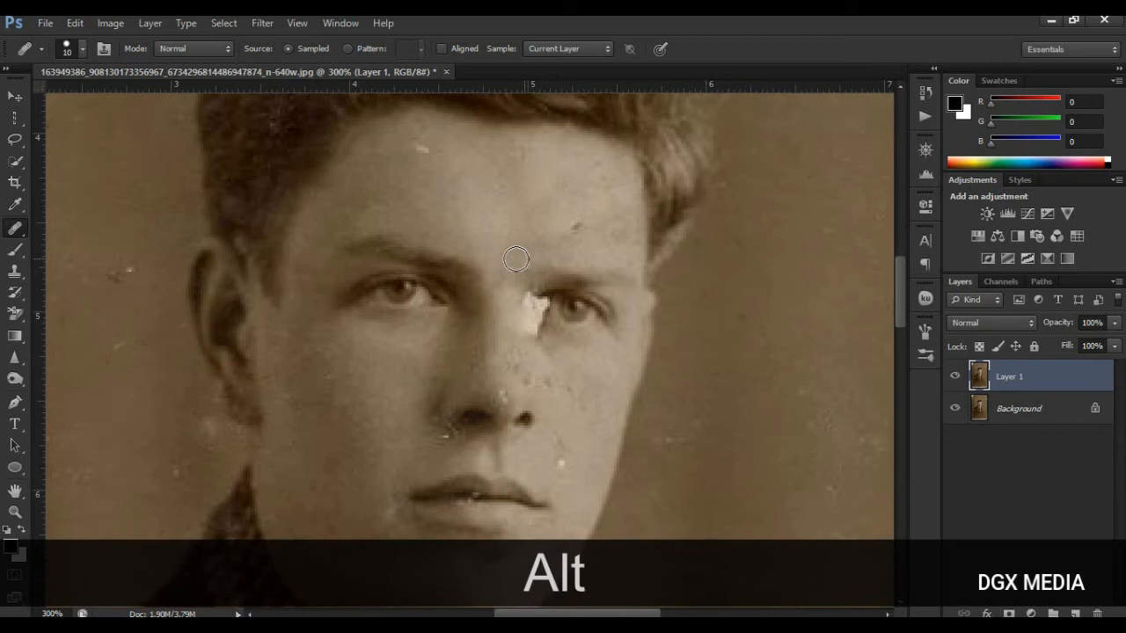
drag(589, 216, 573, 234)
alt+click(584, 222)
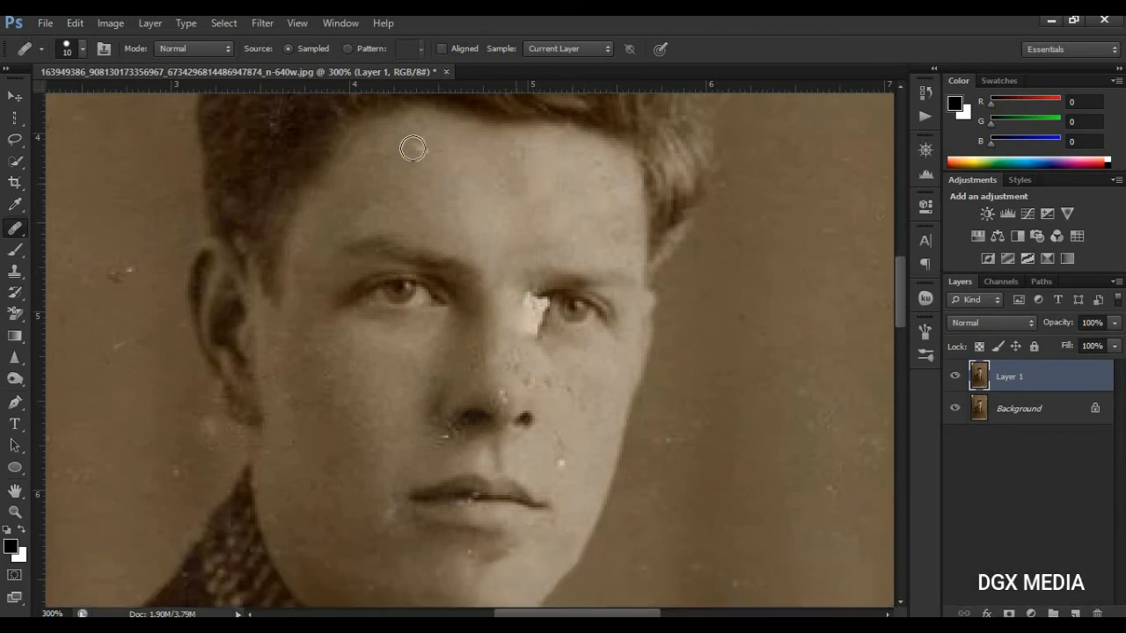
click(423, 147)
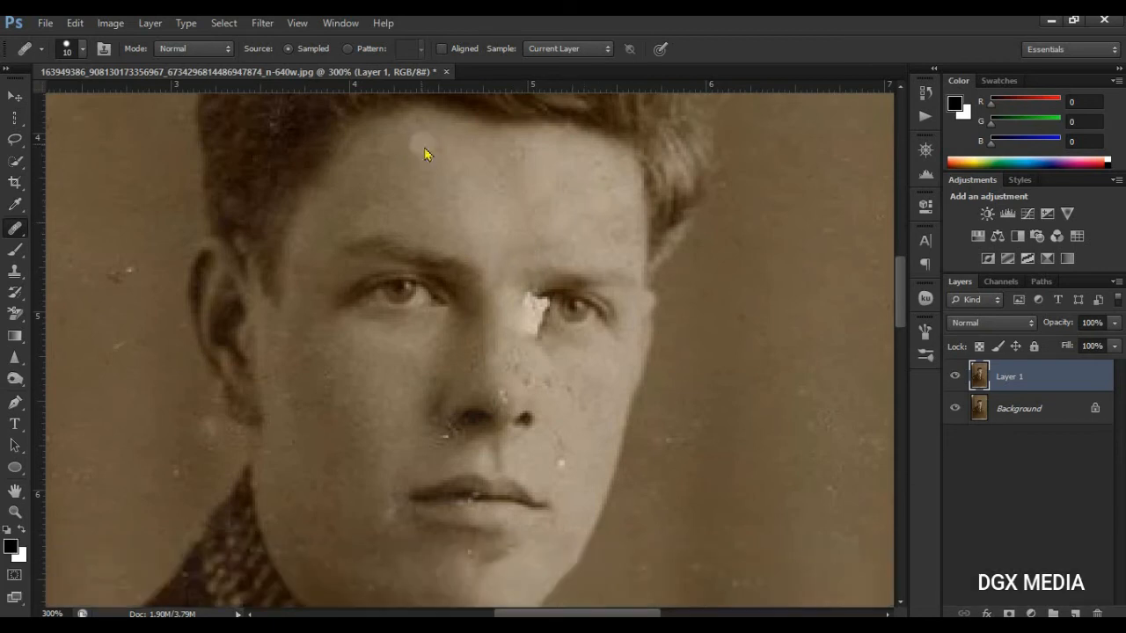
- Try to heal the white patch between the nose bridge and inner eye corner using nearby skin samples
alt+click(560, 332)
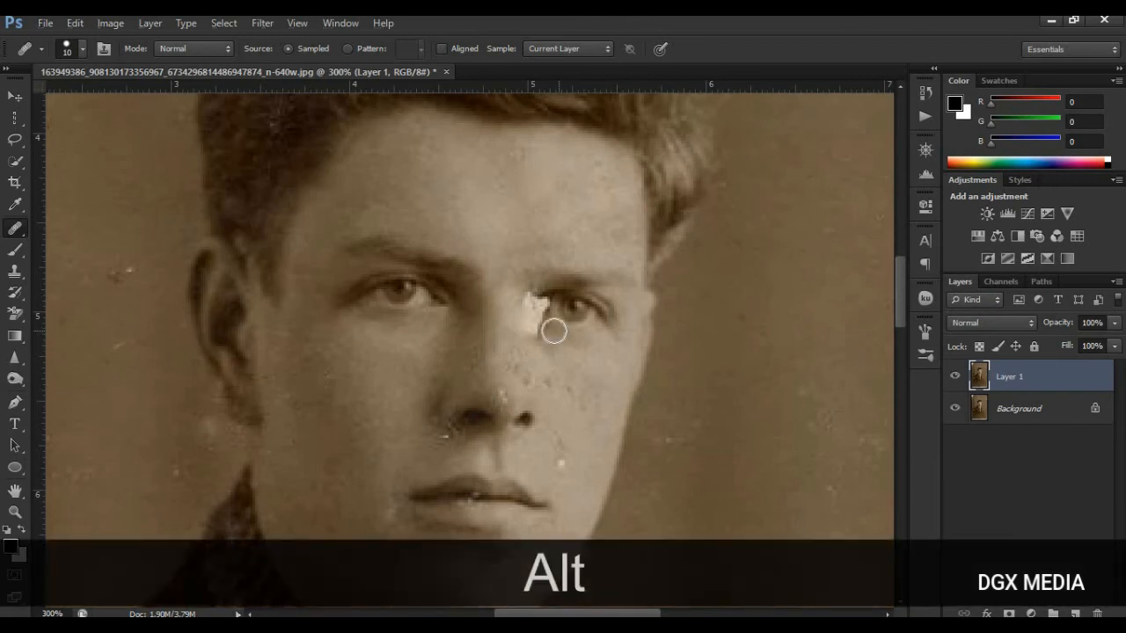
alt+click(519, 293)
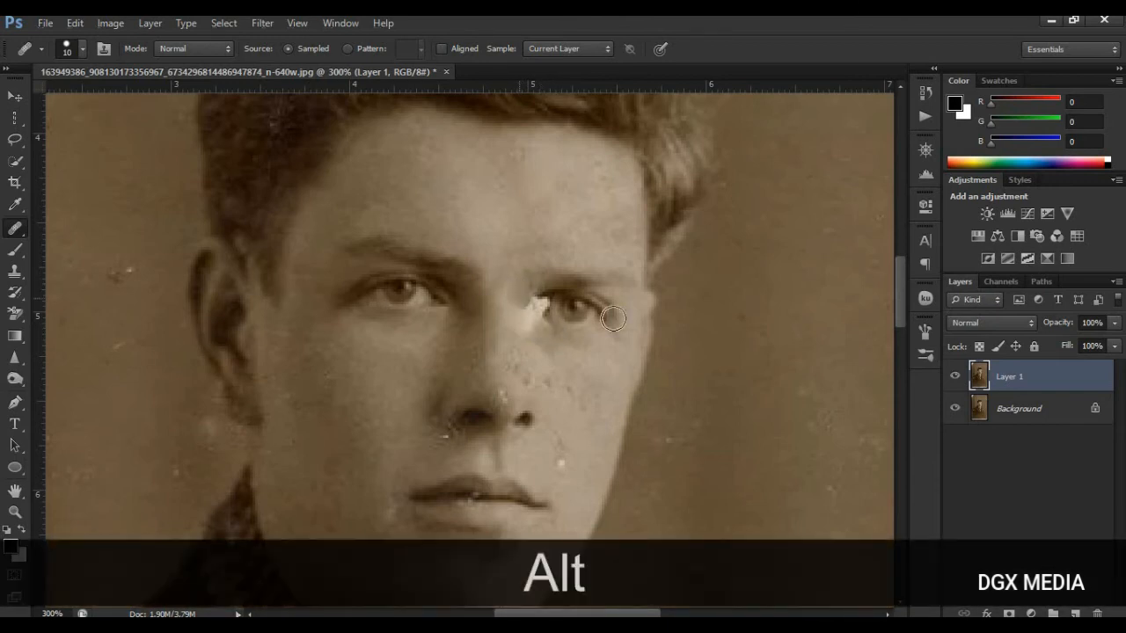
key(ctrl+alt+super)
key(ctrl+alt+super)
key(ctrl+alt+super)
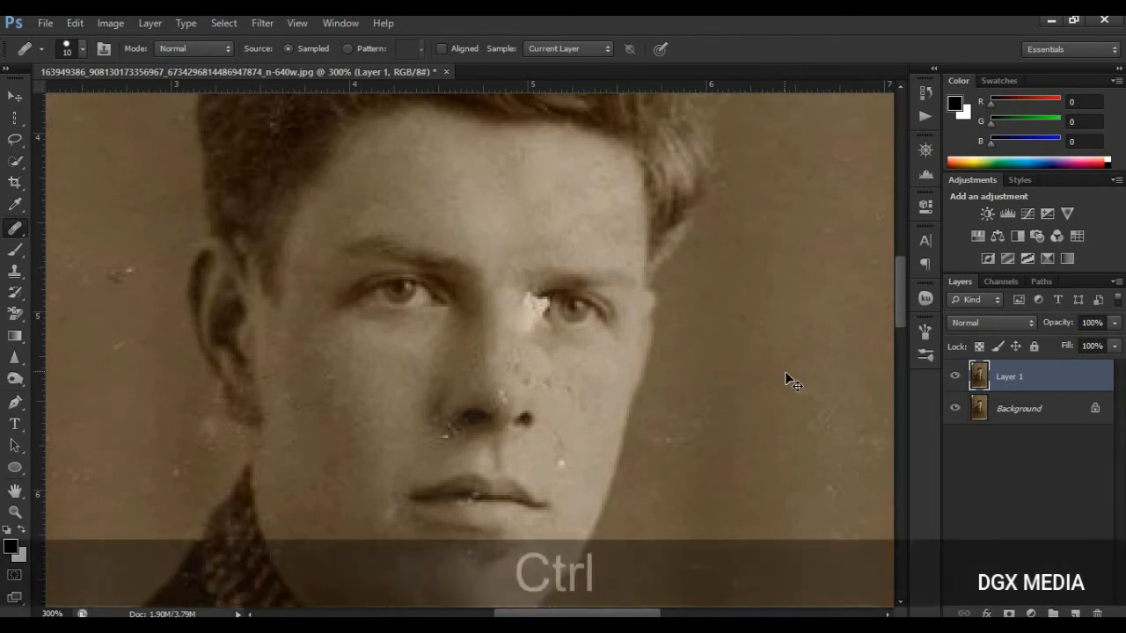
key(ctrl+z)
key(ctrl+alt+z)
key(ctrl+alt+z)
key(ctrl+alt+z)
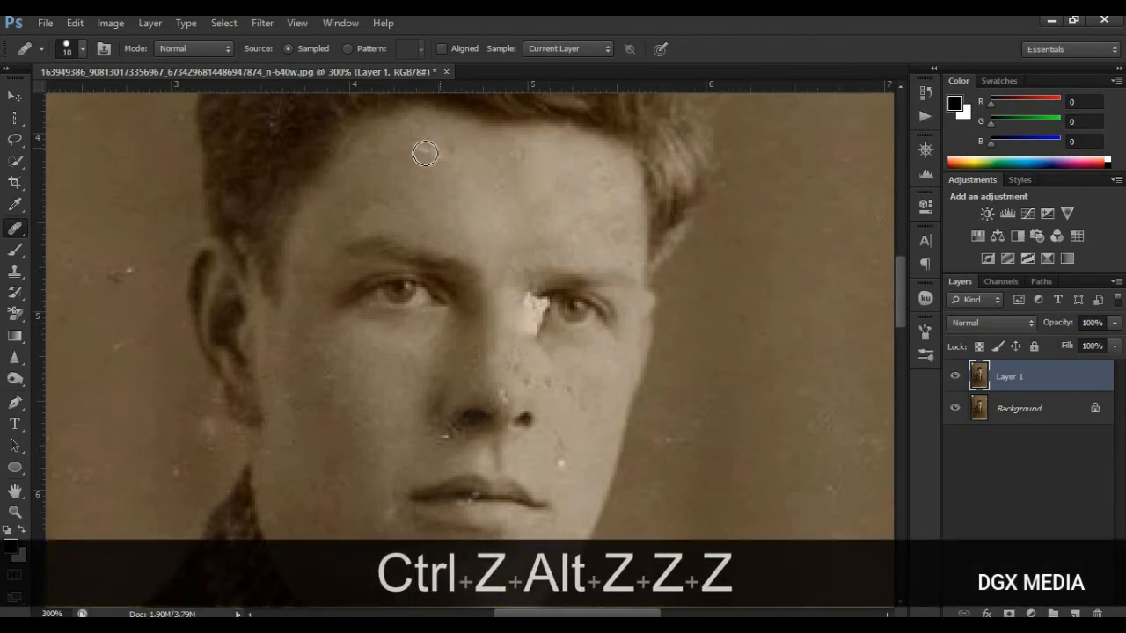
- Heal the upper-forehead scratch and the bulk of the white patch beside the nose bridge with the Healing Brush, resampling clean skin
key(alt)
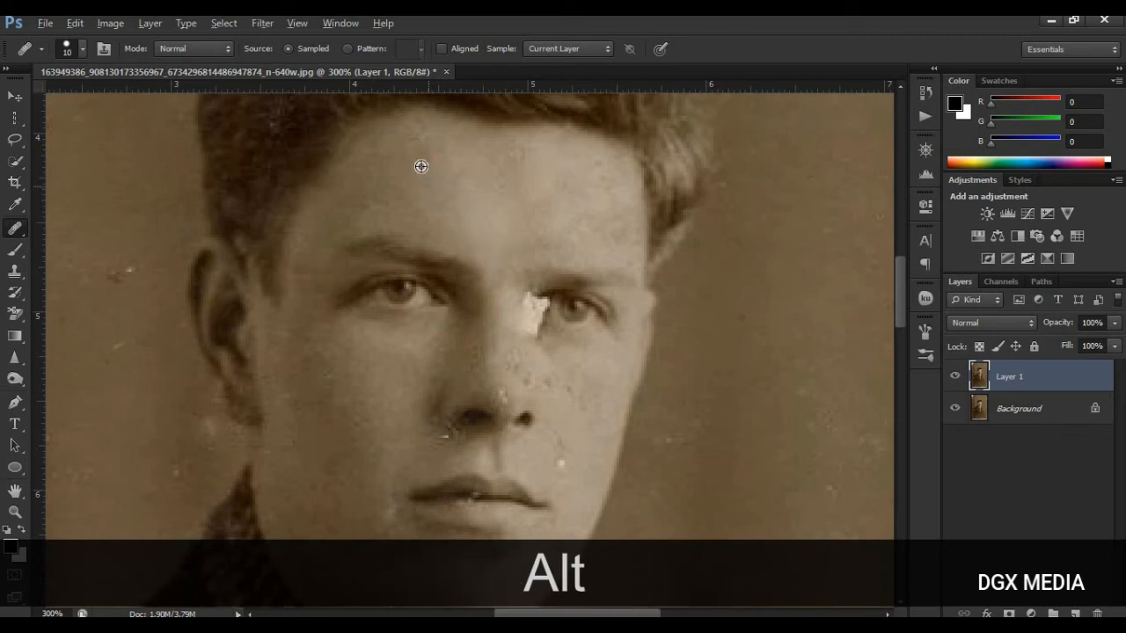
click(532, 316)
click(519, 296)
click(552, 298)
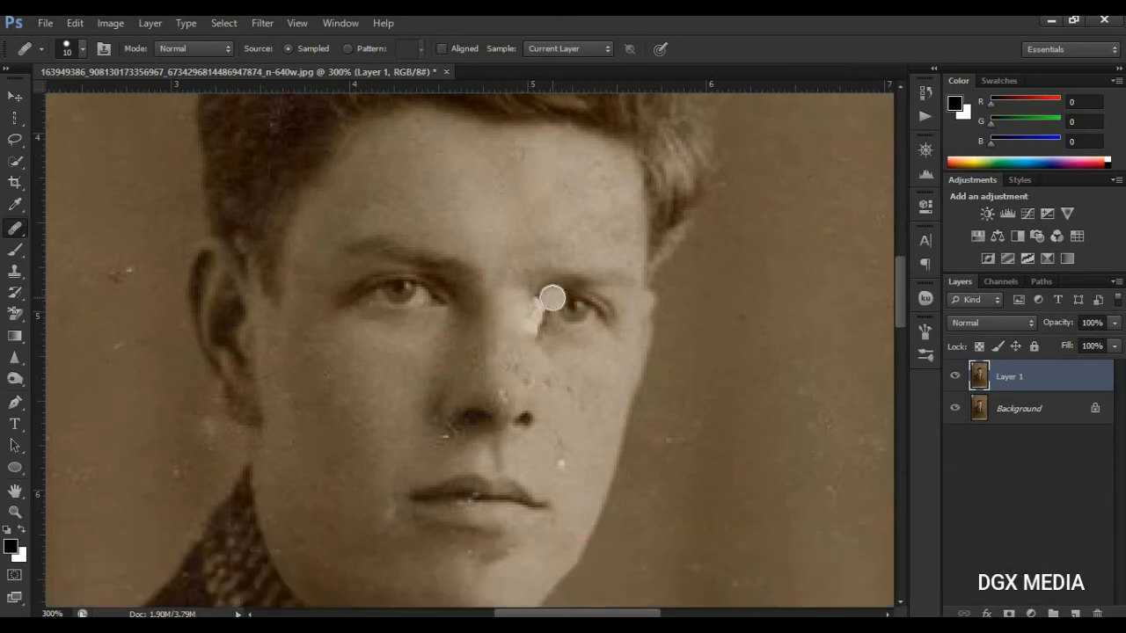
alt+click(552, 334)
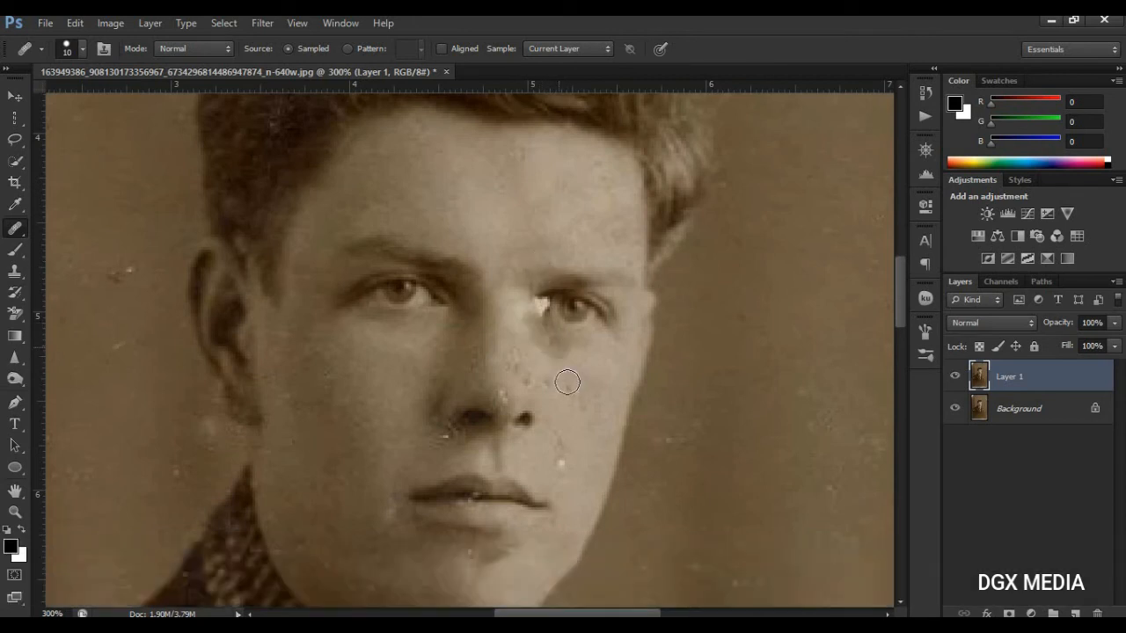
click(544, 311)
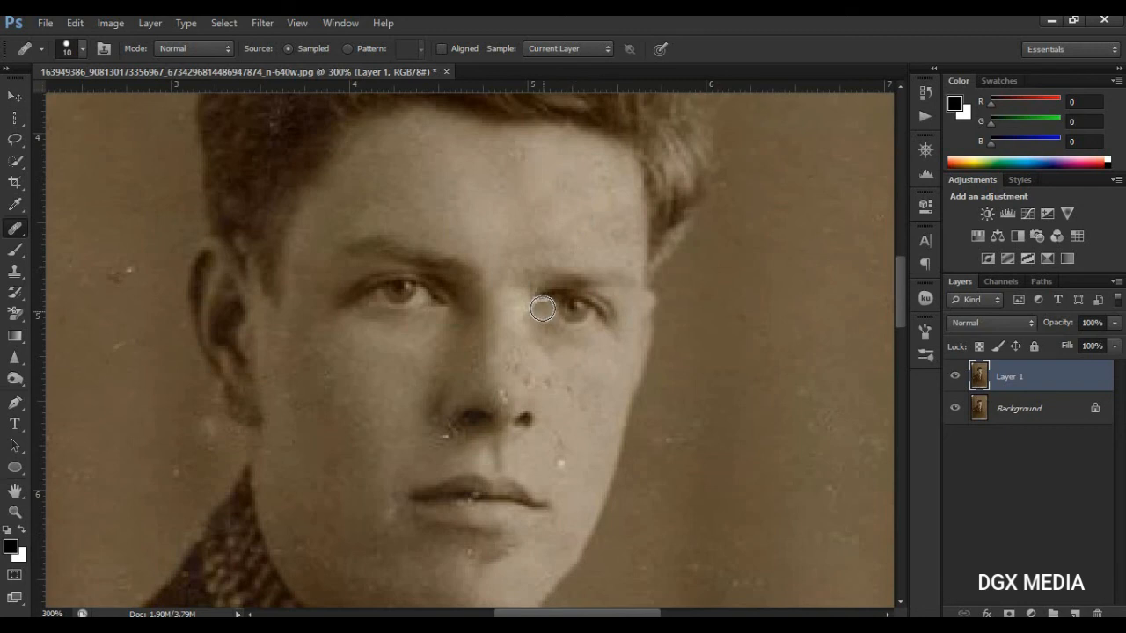
- Reduce the Healing Brush to size 5 and heal the white remnants at the inner corner of the damaged eye
key(bracketleft)
key(bracketleft)
key(bracketleft)
key(bracketleft)
key(bracketleft)
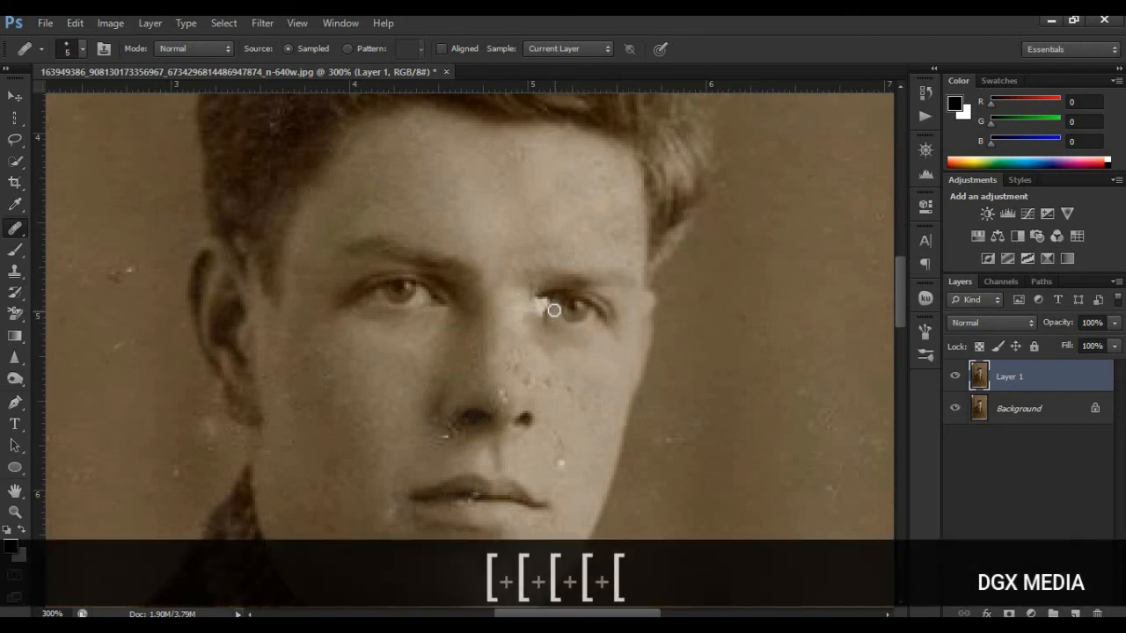
key(alt)
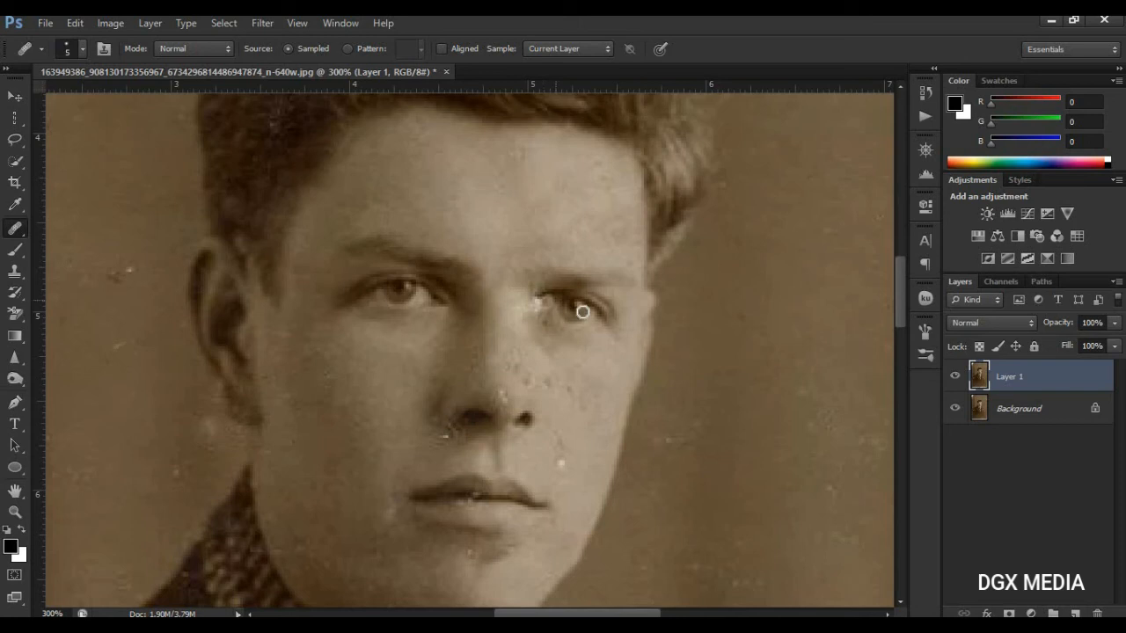
key(alt)
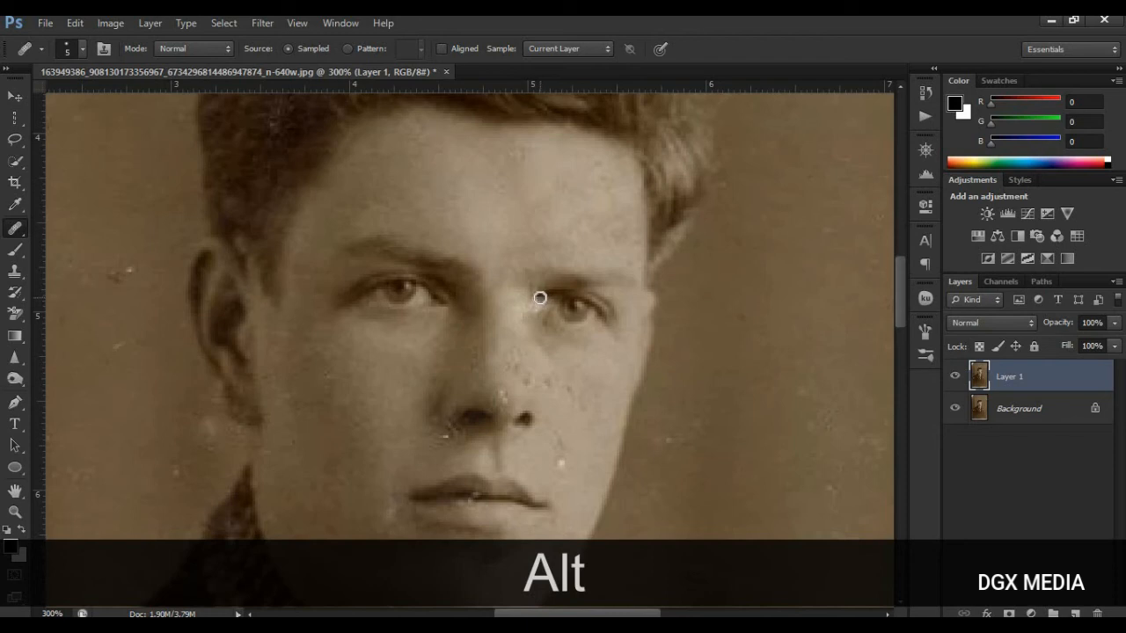
alt+click(537, 300)
click(529, 340)
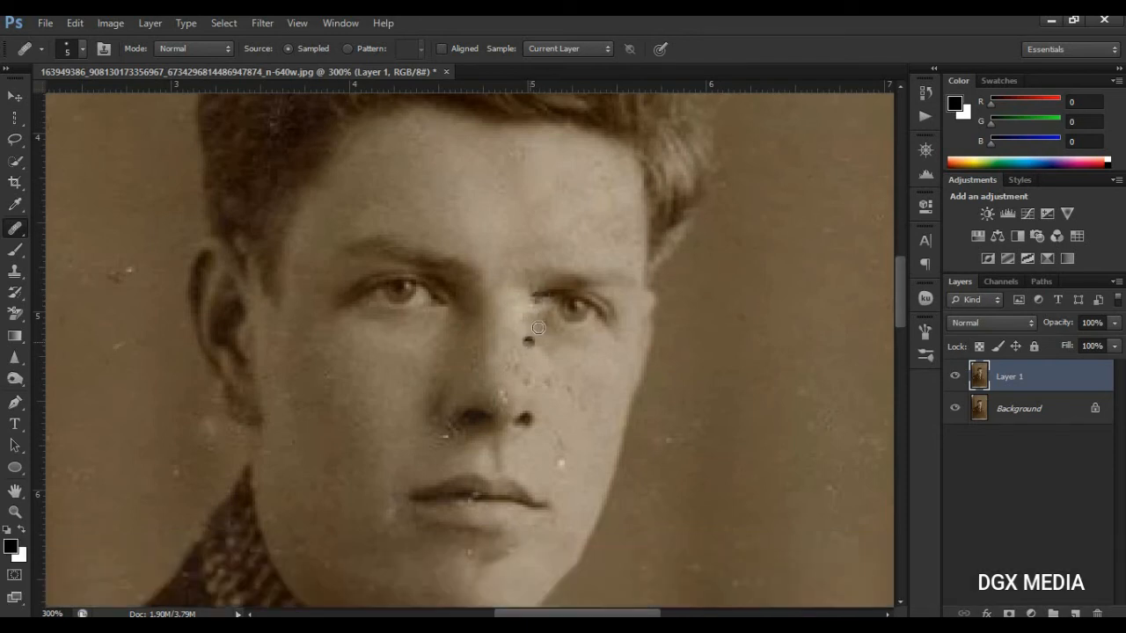
- Blend the remaining light traces below the damaged eye's inner corner with freshly sampled skin along the nose
key(alt)
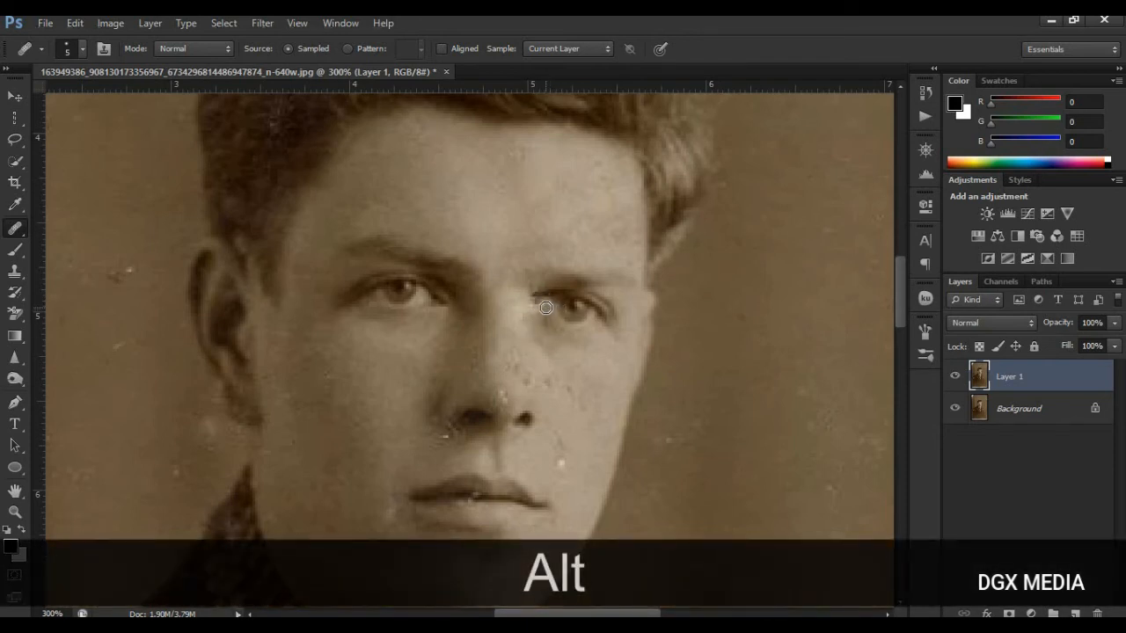
key(alt)
alt+click(537, 331)
key(alt)
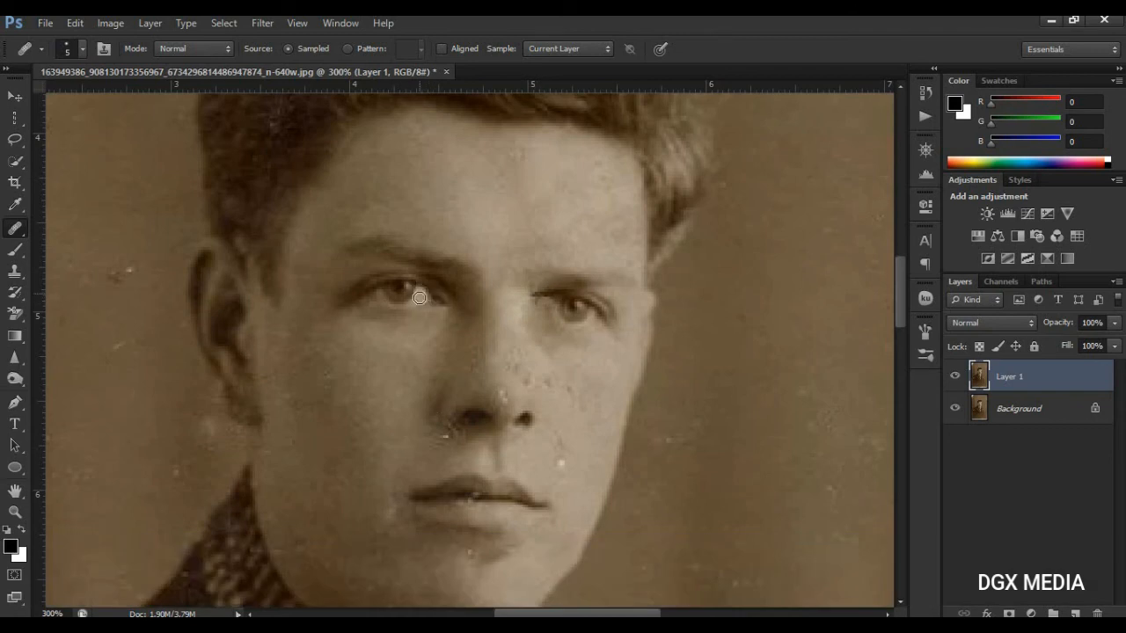
- Try to rebuild the damaged eye's inner corner with the Healing Brush, sampling the inner corner of the other eye
key(alt)
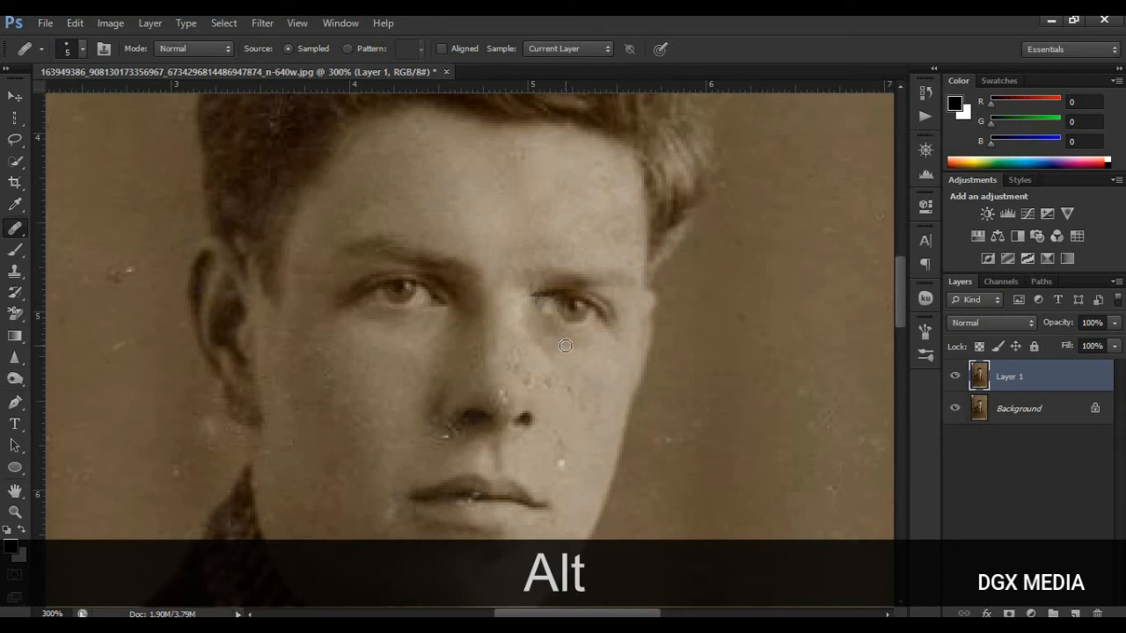
key(ctrl+alt+z)
key(ctrl+alt+z)
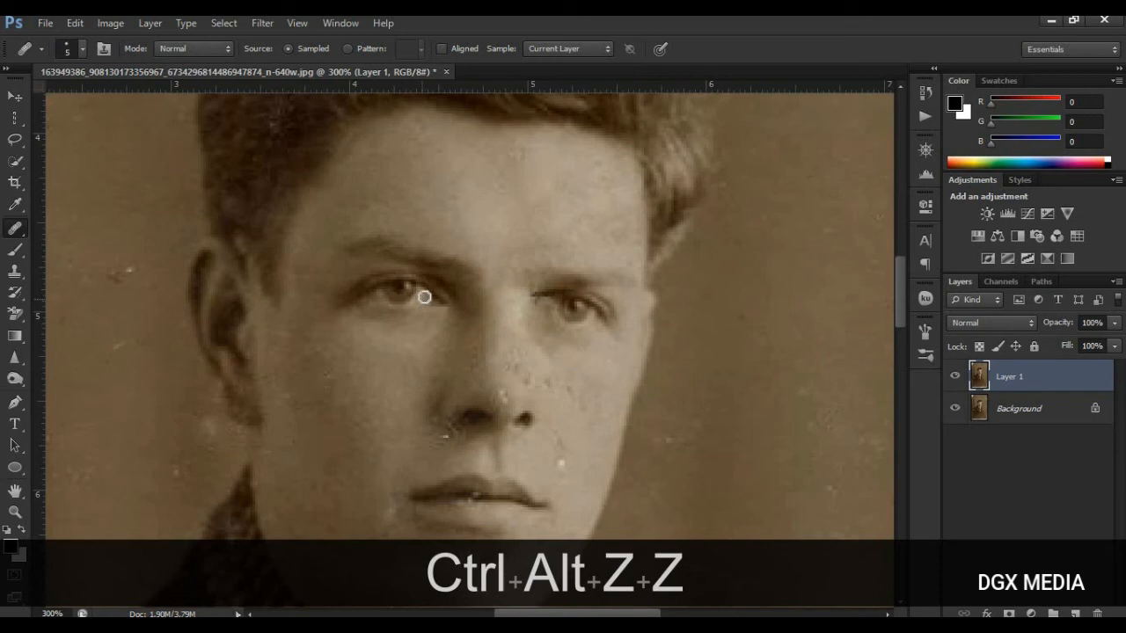
key(alt)
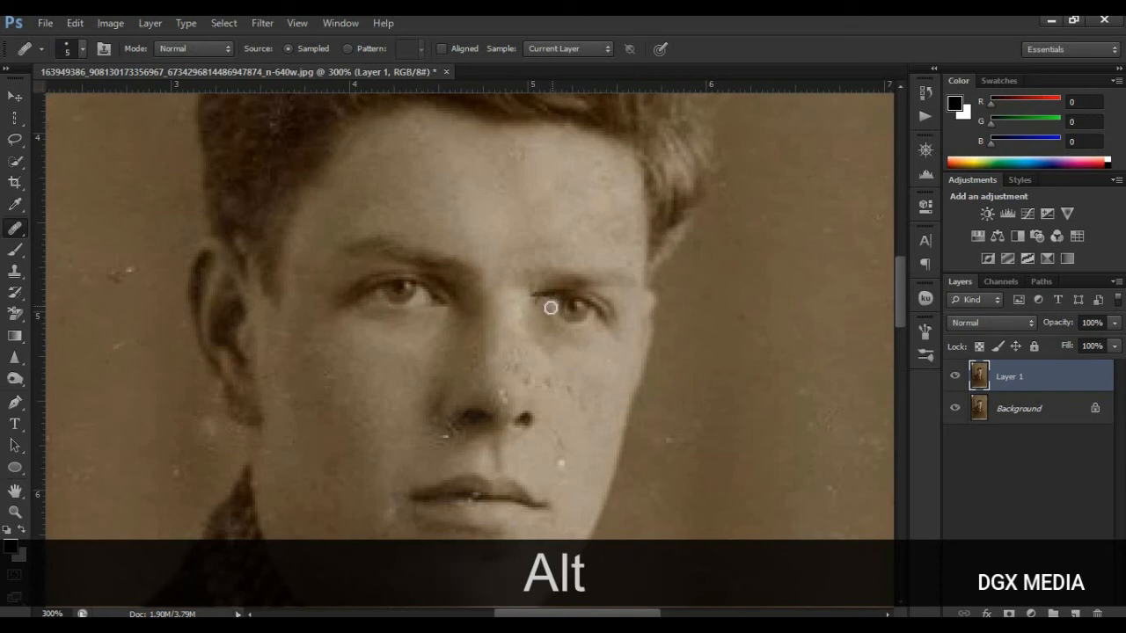
key(ctrl+alt+z)
key(ctrl+alt+z)
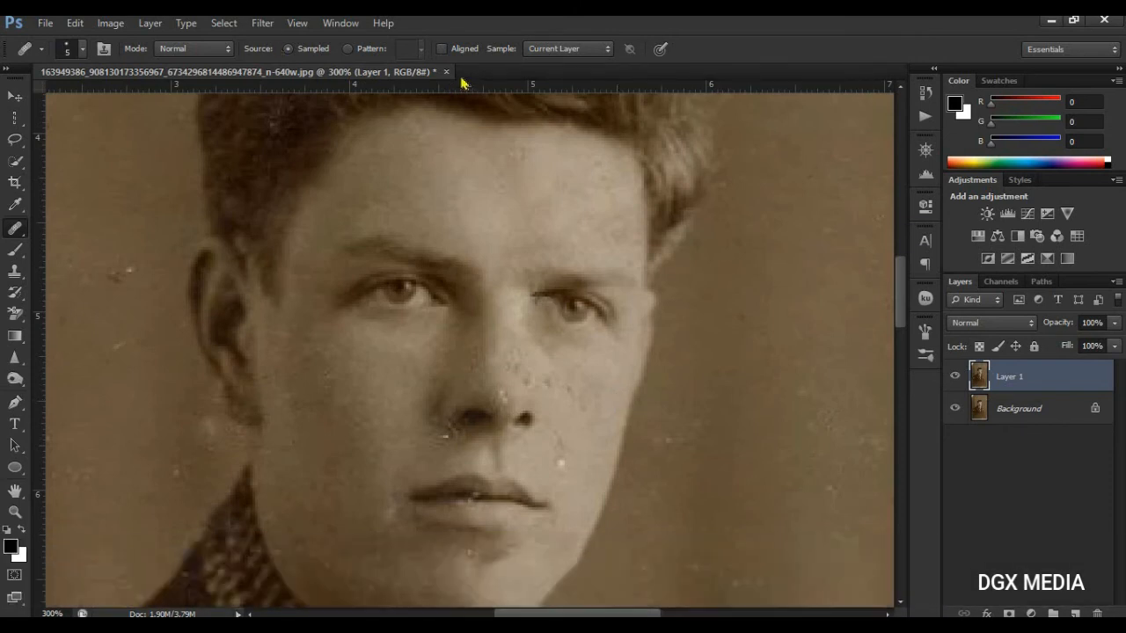
- Set up the Clone Stamp with brush size 10, 21% opacity and 28% flow
click(15, 271)
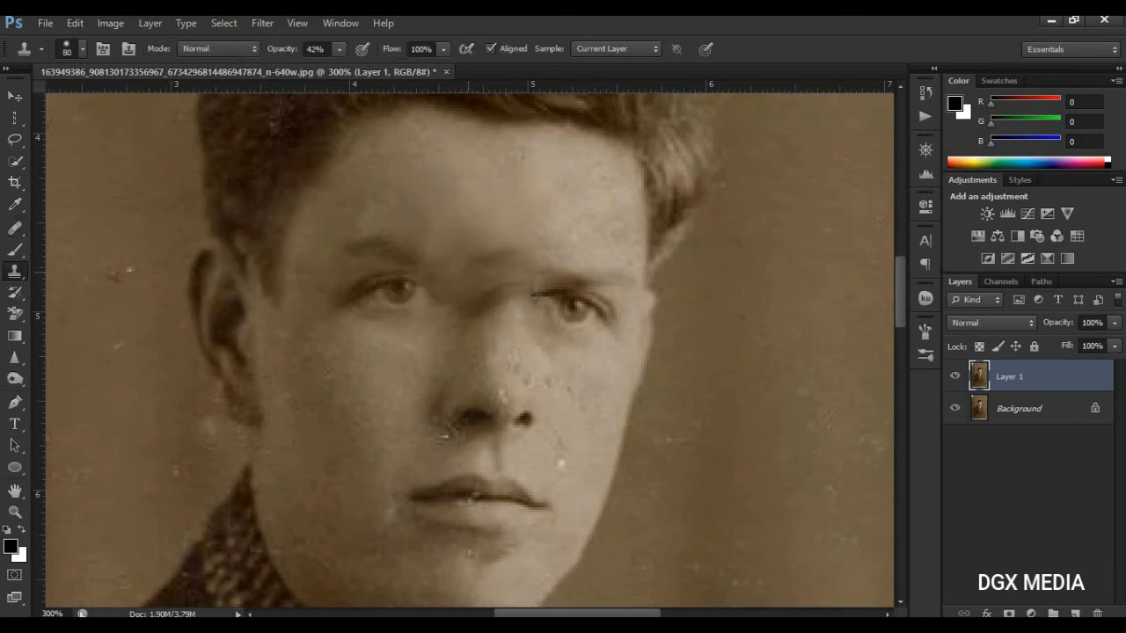
key(bracketleft)
key(bracketleft)
key(bracketleft)
key(bracketleft)
key(bracketleft)
key(bracketleft)
key(bracketleft)
key(bracketleft)
key(bracketleft)
key(bracketleft)
key(bracketleft)
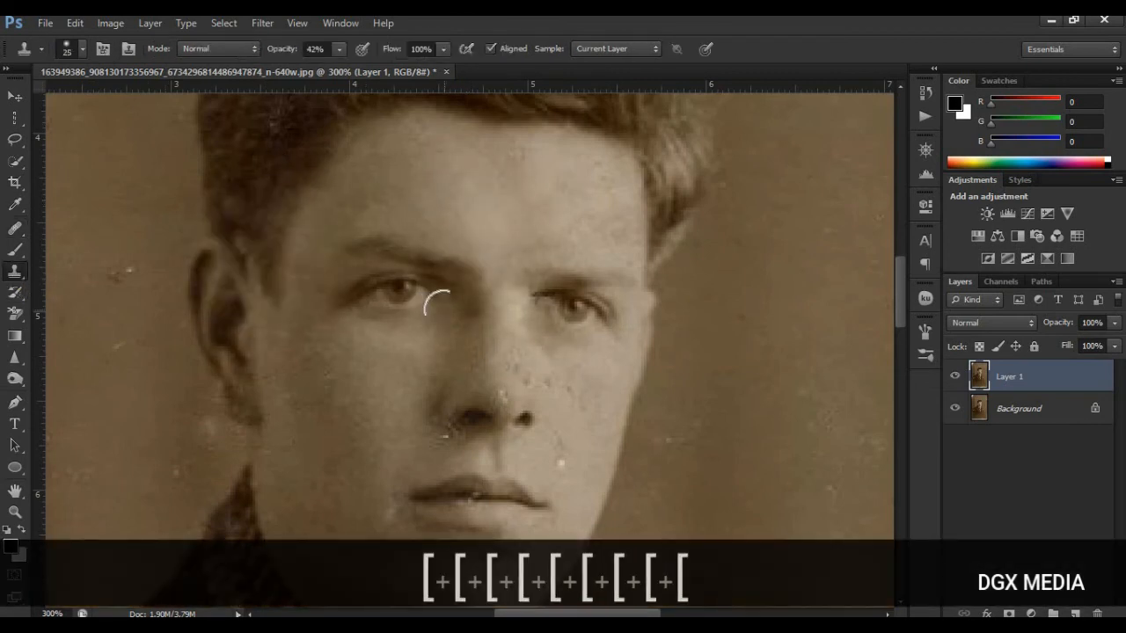
click(339, 49)
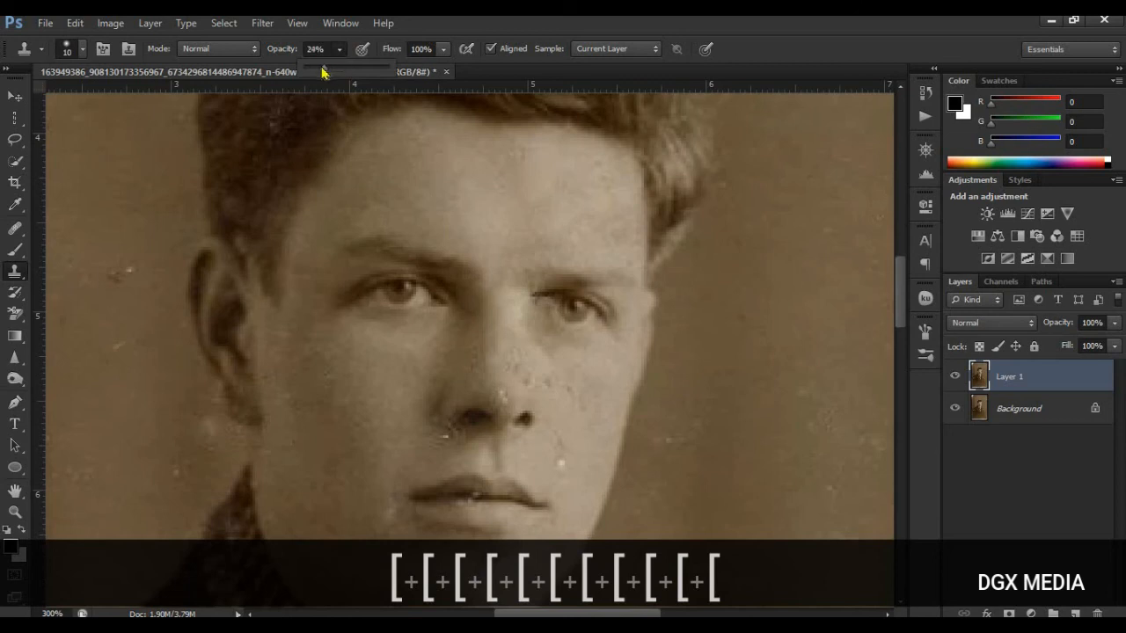
click(444, 49)
drag(432, 70, 391, 73)
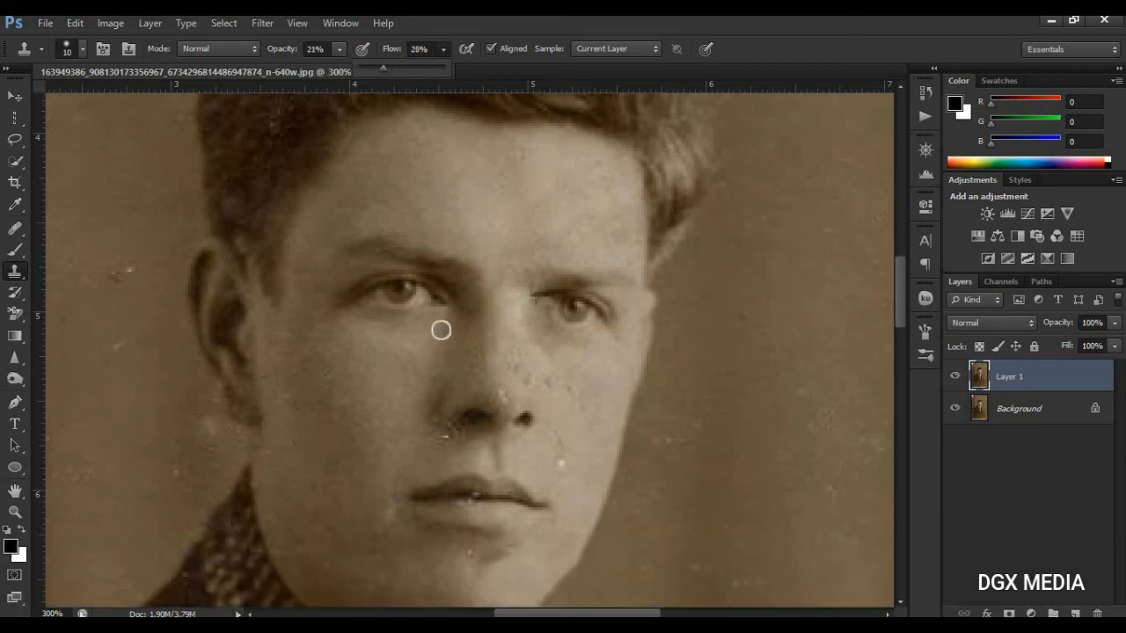
- Reduce the Clone Stamp to size 7 and clone sampled tones over the inner corner of the damaged eye
key(bracketleft)
key(bracketleft)
key(alt)
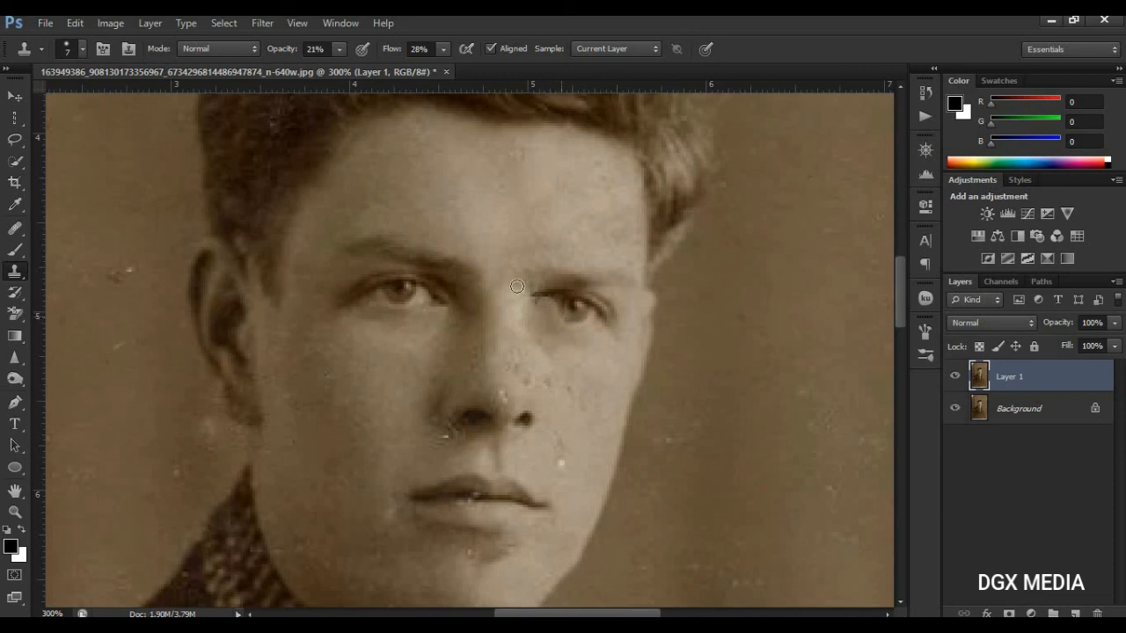
key(alt)
- Spot-heal the white marks beneath the nostril and on the nose tip, and the blemishes on the cheek beside the mouth
click(15, 229)
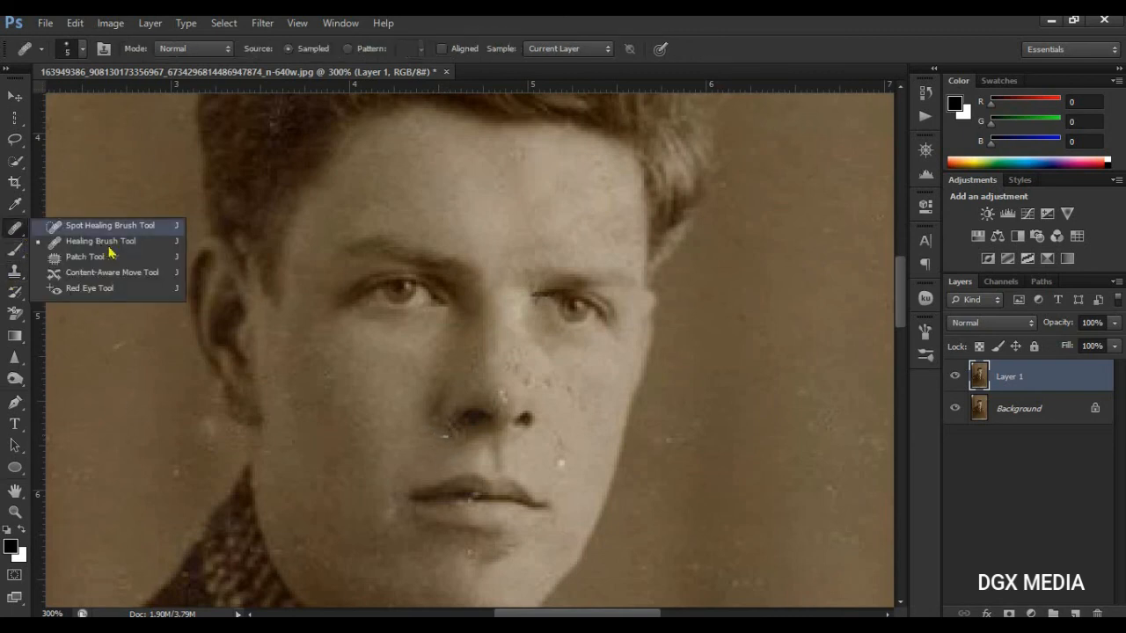
click(110, 226)
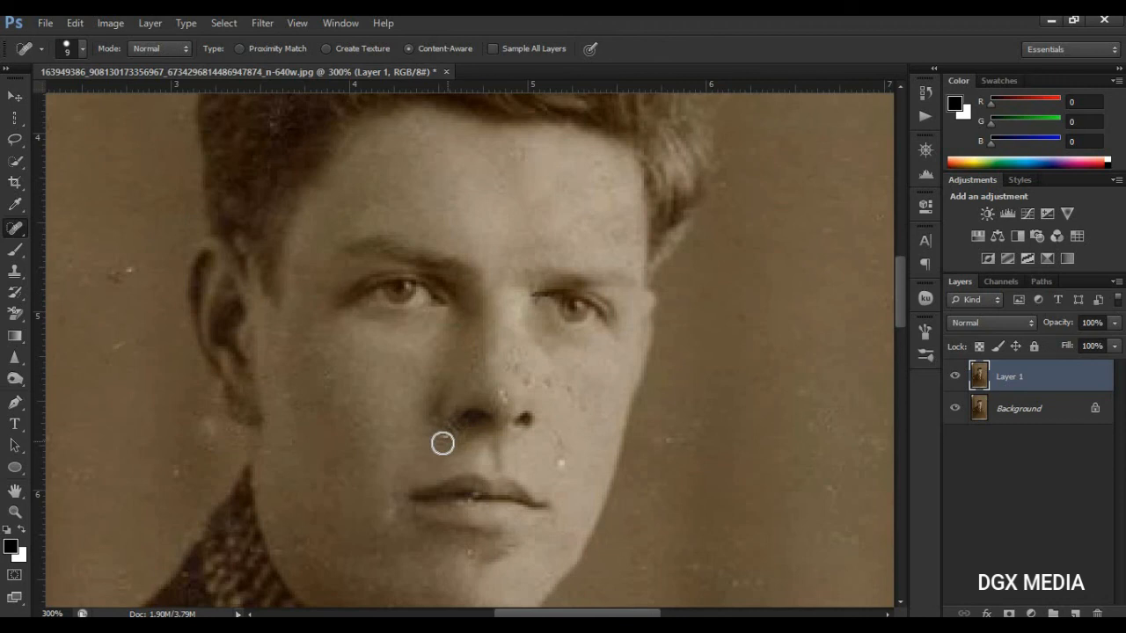
click(501, 399)
click(560, 446)
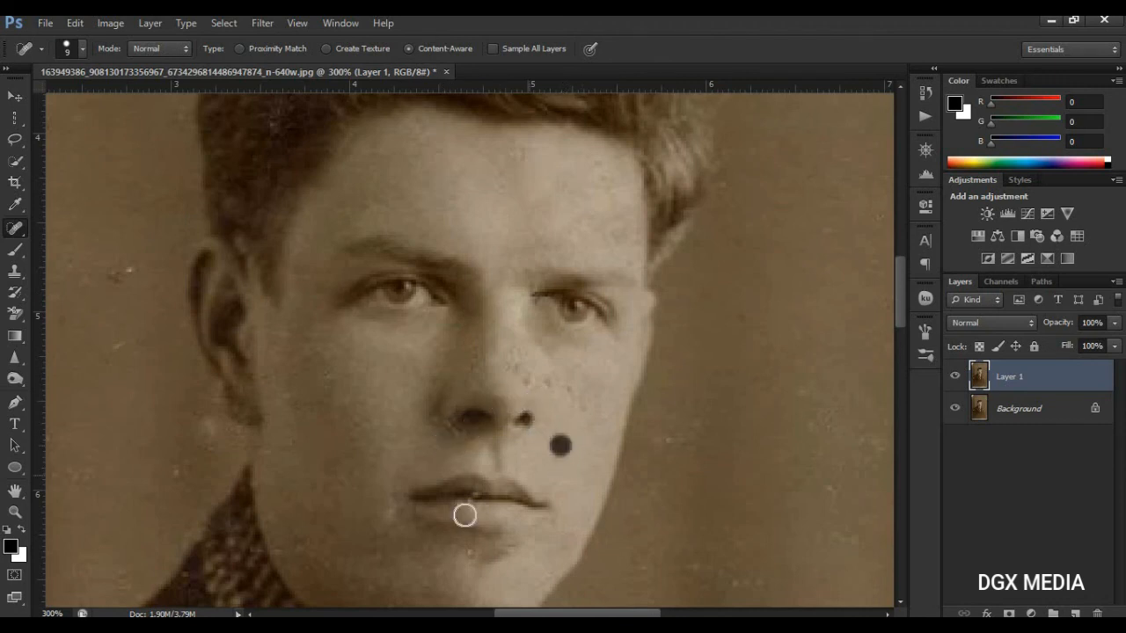
- Try to spot-heal the white mark on the lips and the area below the mouth line
click(475, 500)
click(517, 513)
key(ctrl+z)
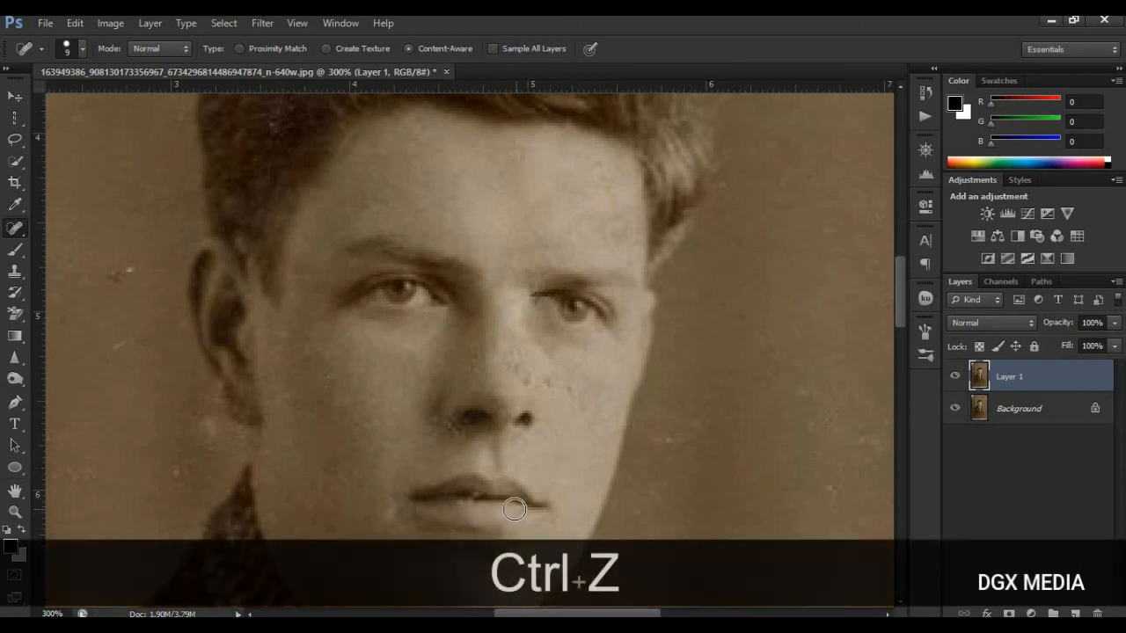
- Patch the white mark on the lips from the adjacent lip area with the Content-Aware Patch tool and deselect
right_click(16, 233)
click(88, 259)
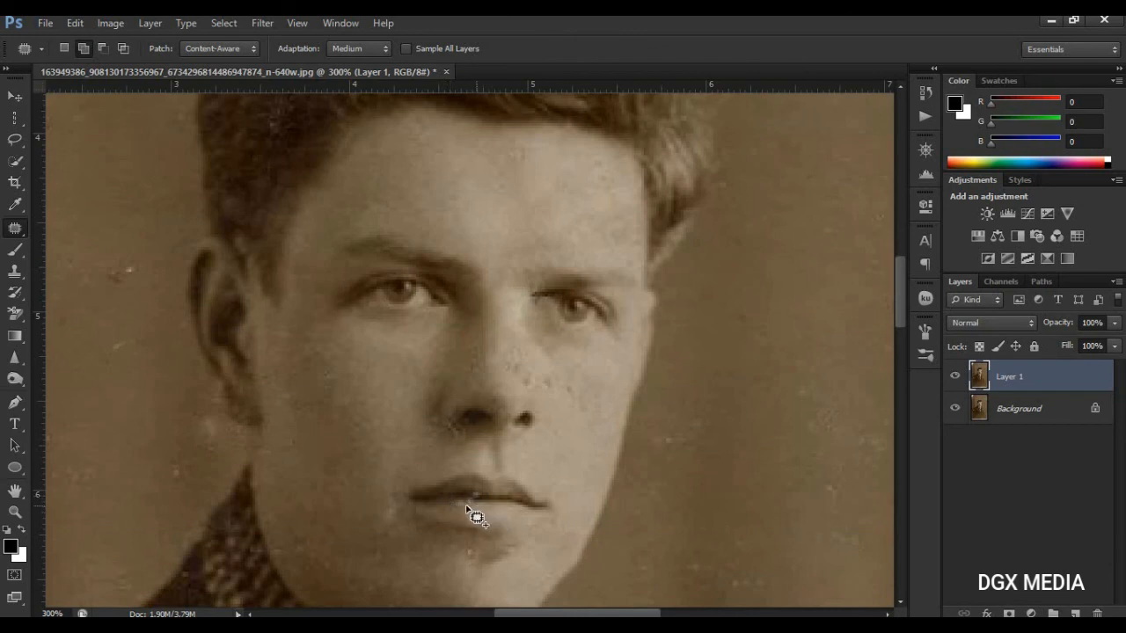
mouse_move(463, 502)
mouse_down()
mouse_move(478, 489)
mouse_move(480, 506)
mouse_move(452, 502)
mouse_move(460, 495)
mouse_up()
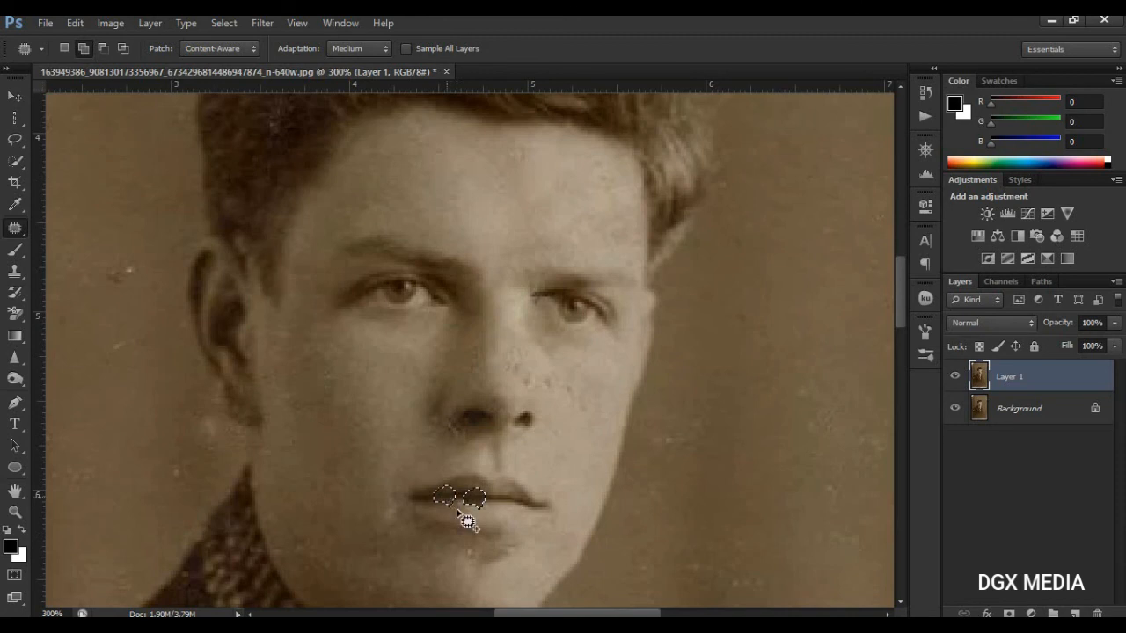
key(ctrl+d)
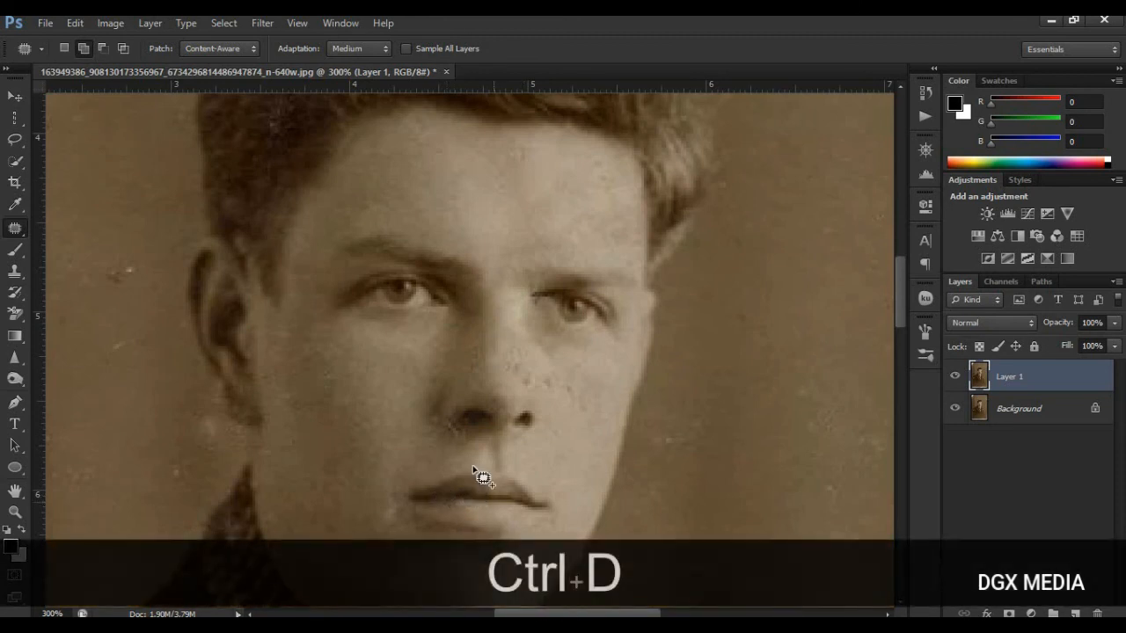
- Heal the blemishes on the nose and neighbouring cheek with the Healing Brush, using clean skin sampled from the cheek
scroll(486, 475, down, 1)
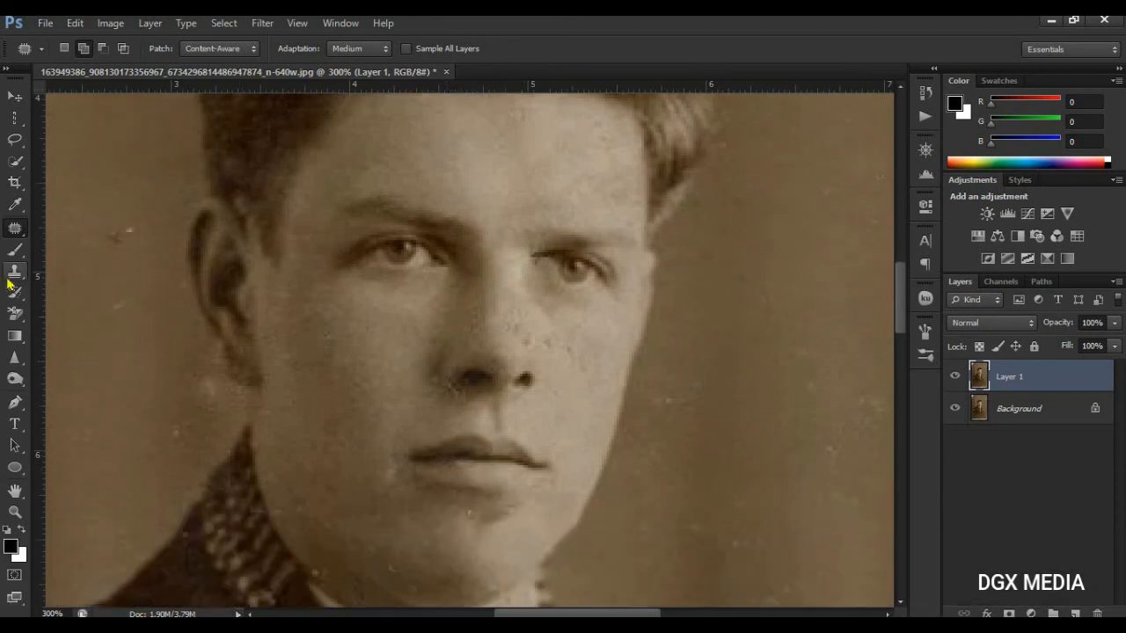
key(s)
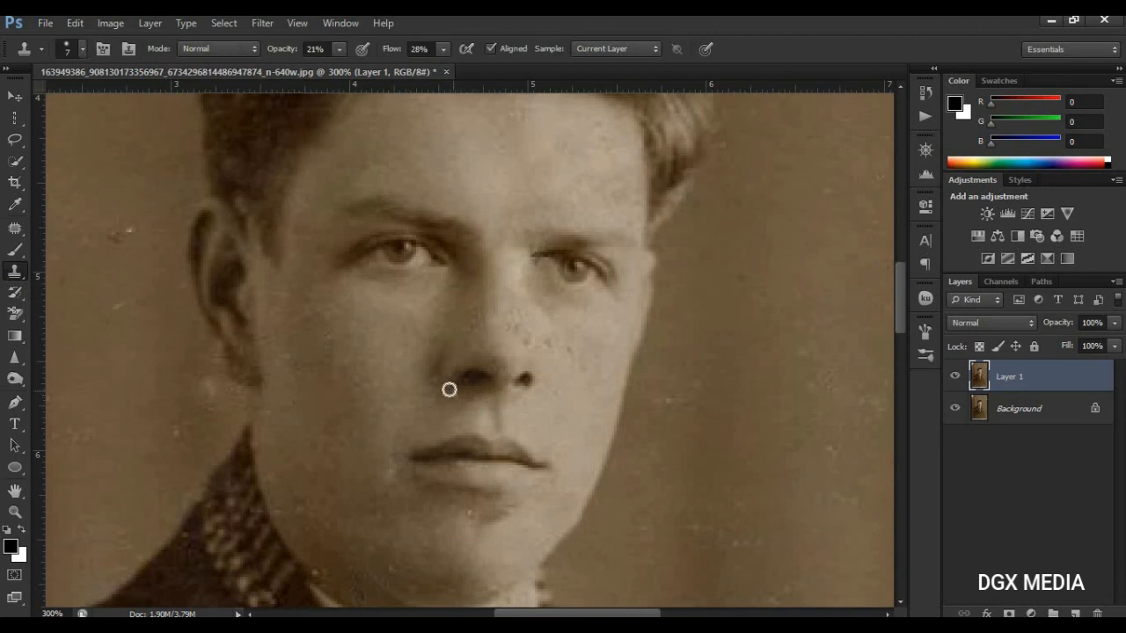
click(15, 272)
drag(14, 228, 72, 246)
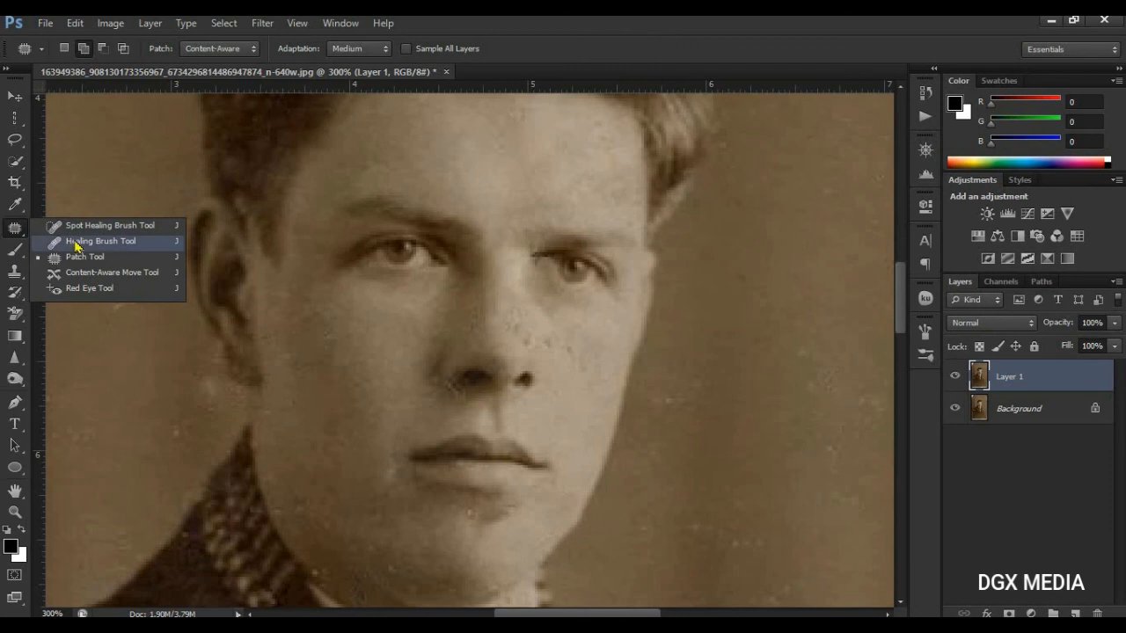
click(70, 242)
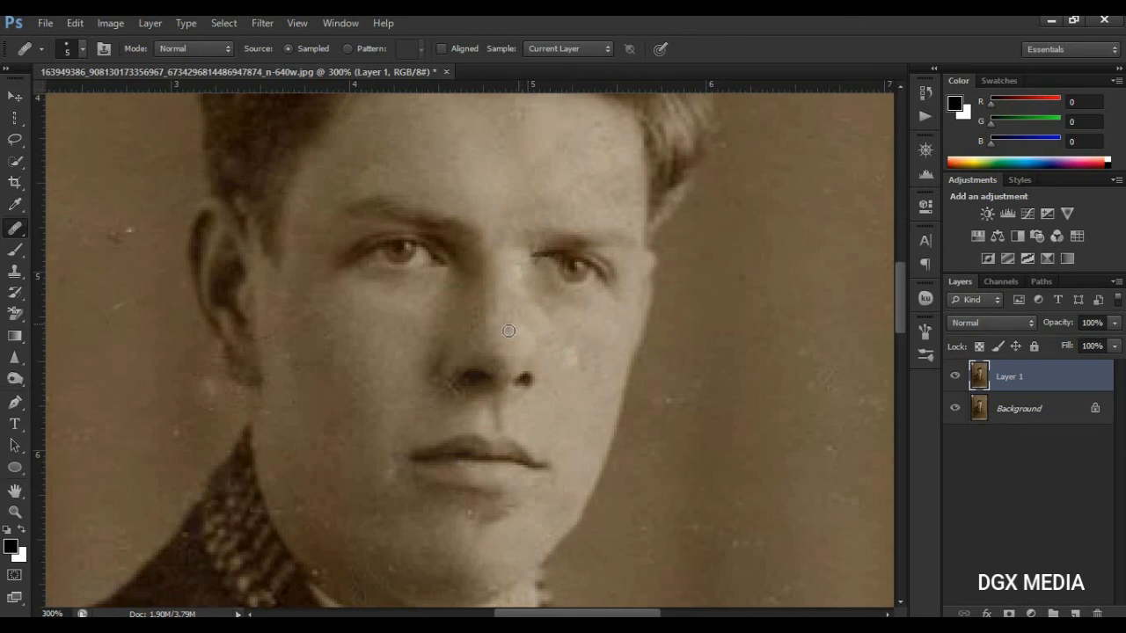
alt+click(580, 375)
click(572, 357)
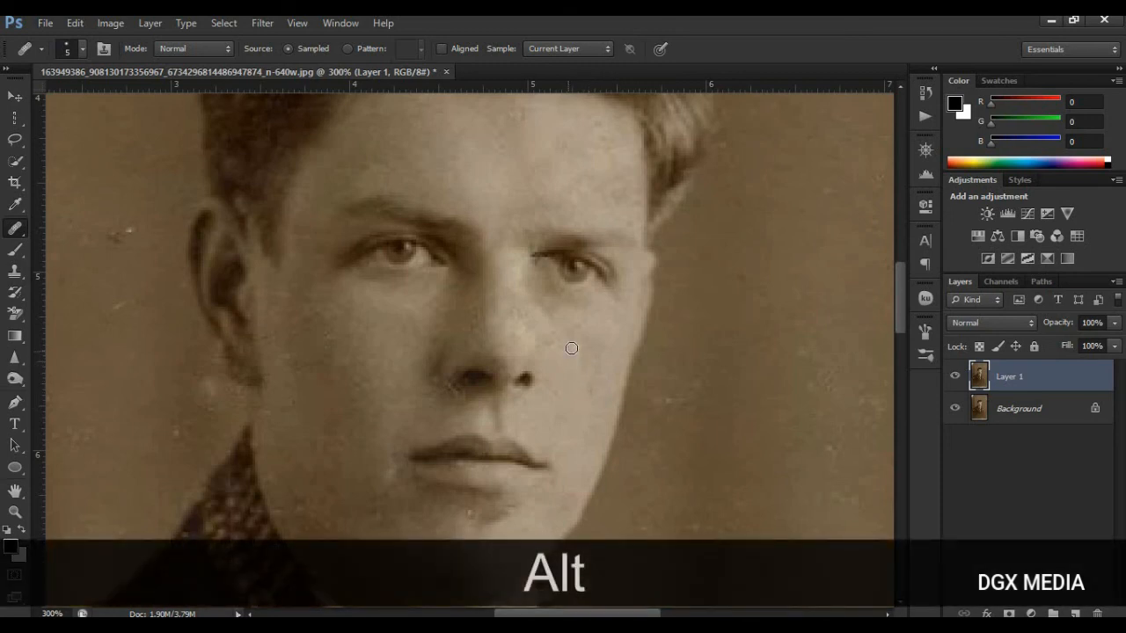
- Examine the whole portrait for remaining damage, including the torn upper corner, background, jacket and lower border
click(15, 511)
right_click(518, 335)
click(531, 333)
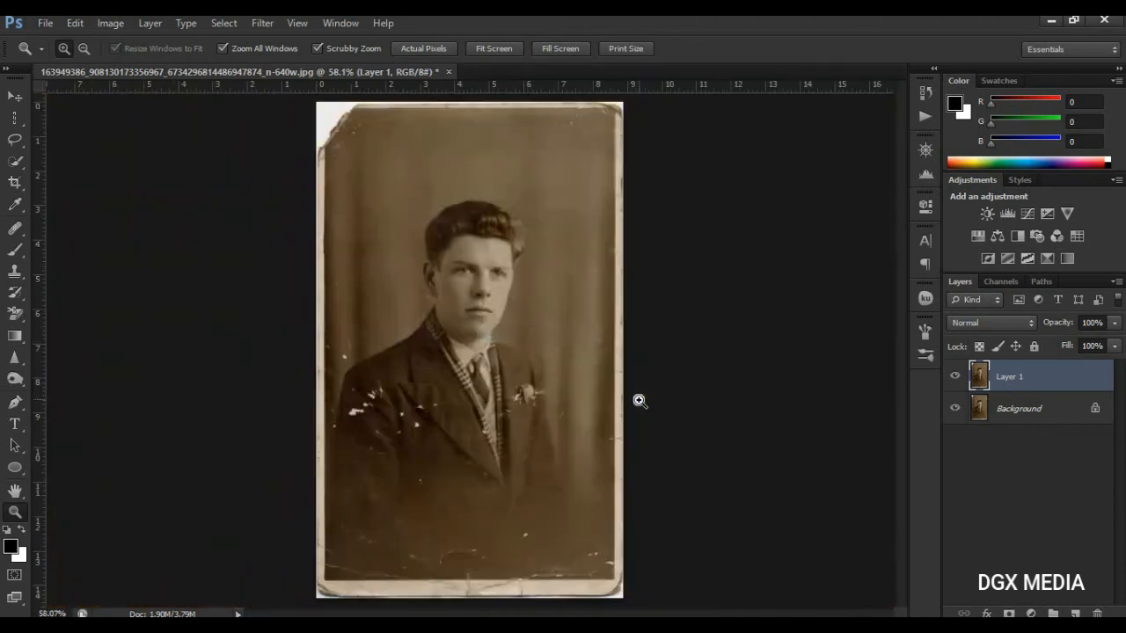
click(451, 428)
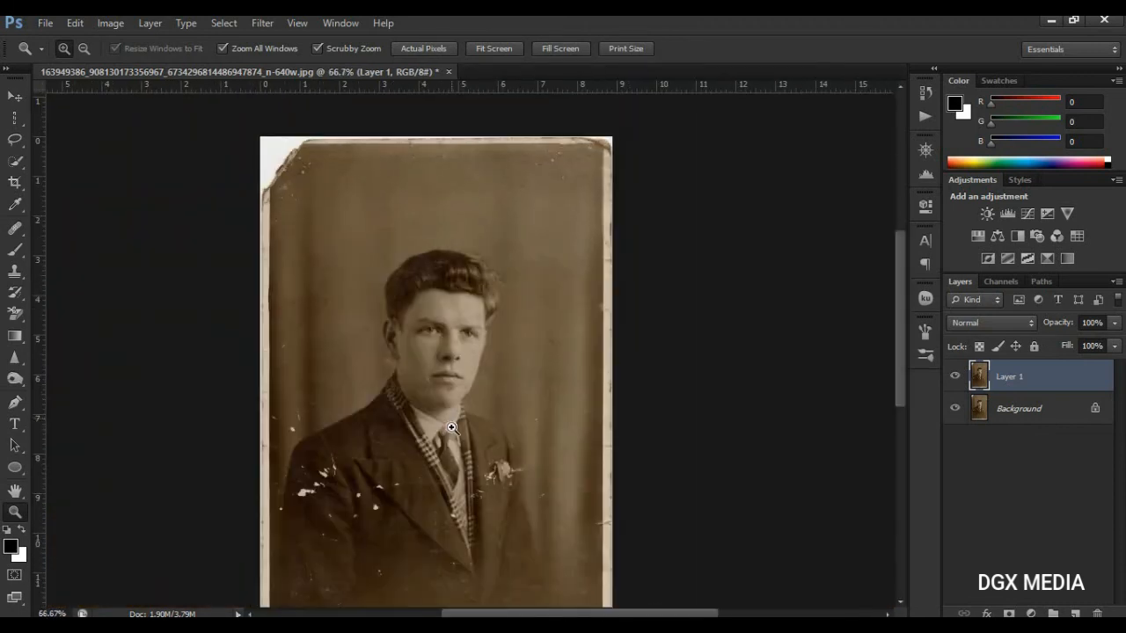
click(411, 376)
scroll(606, 403, down, 3)
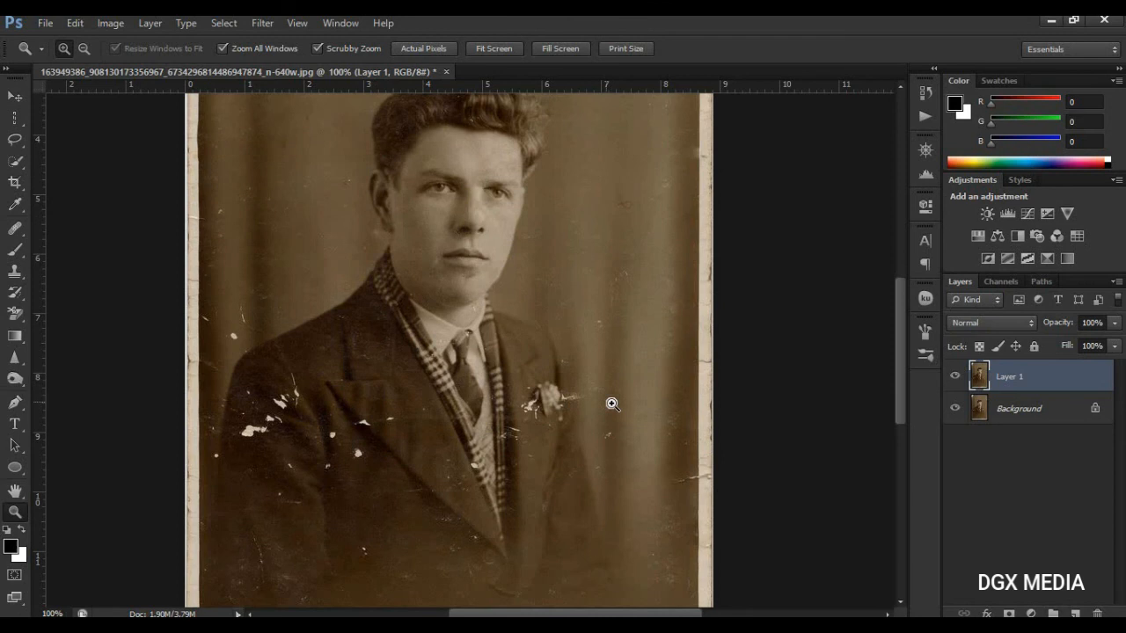
scroll(612, 404, down, 1)
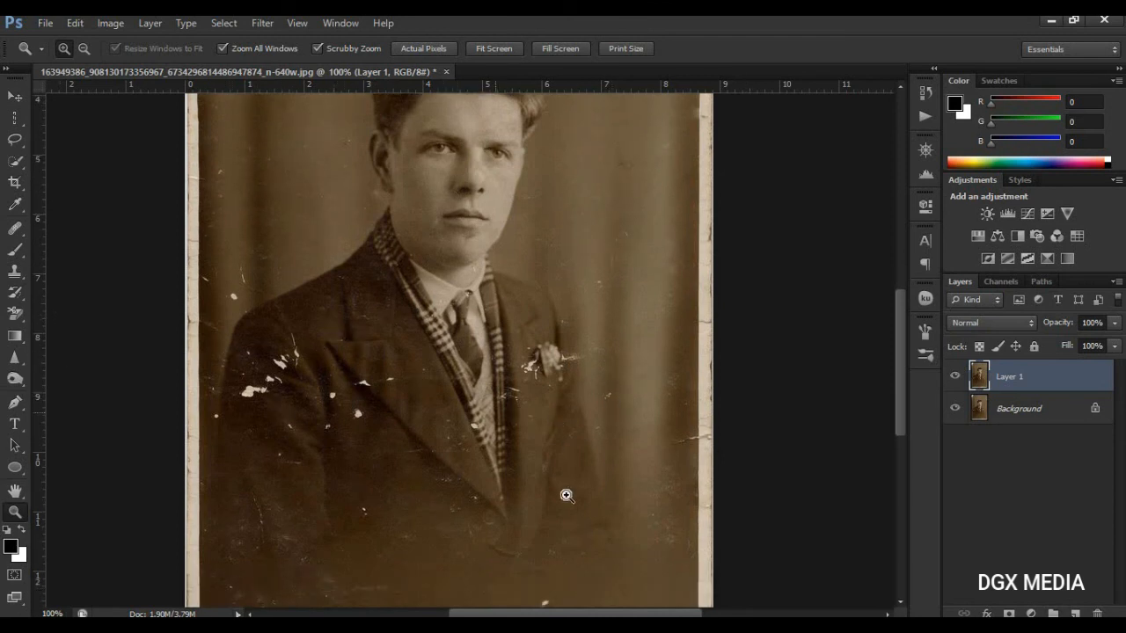
scroll(651, 535, down, 2)
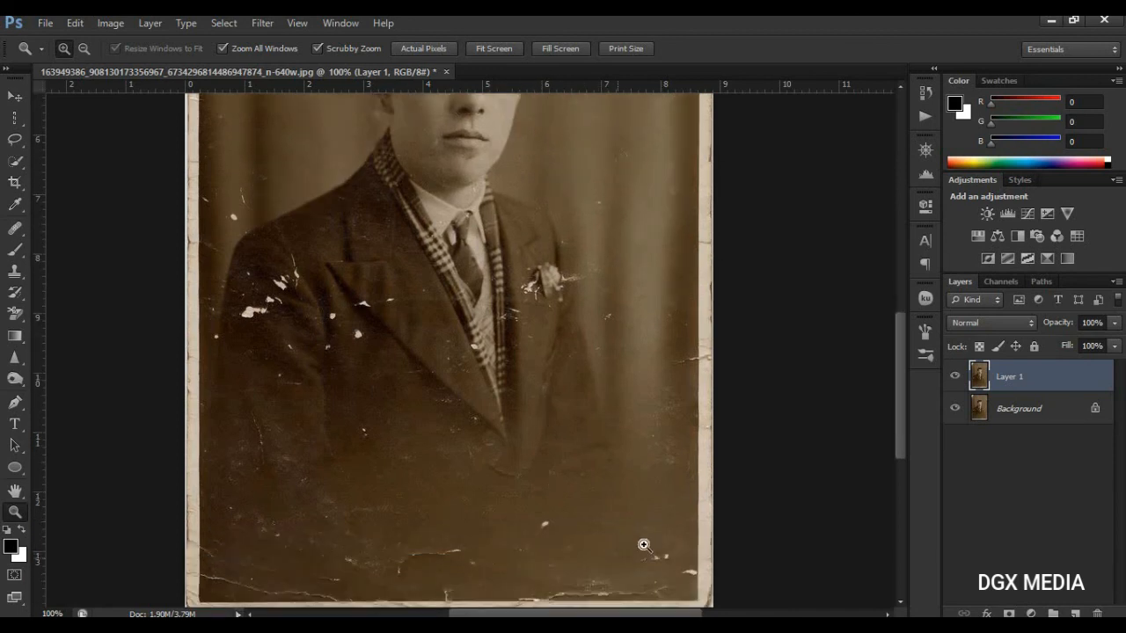
scroll(561, 538, up, 6)
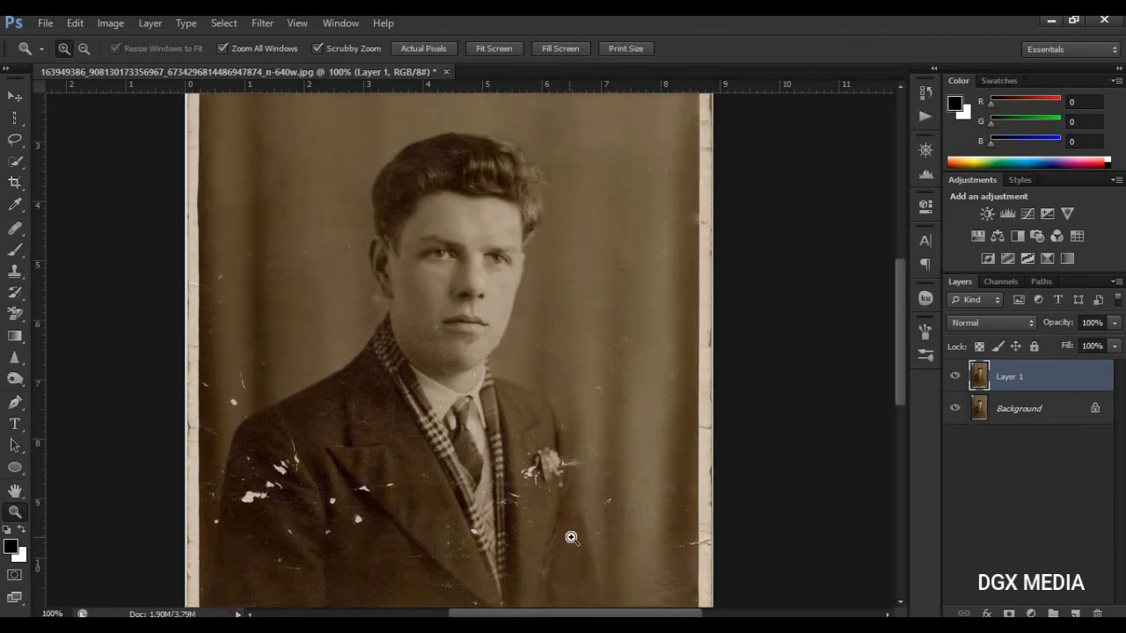
scroll(571, 538, up, 1)
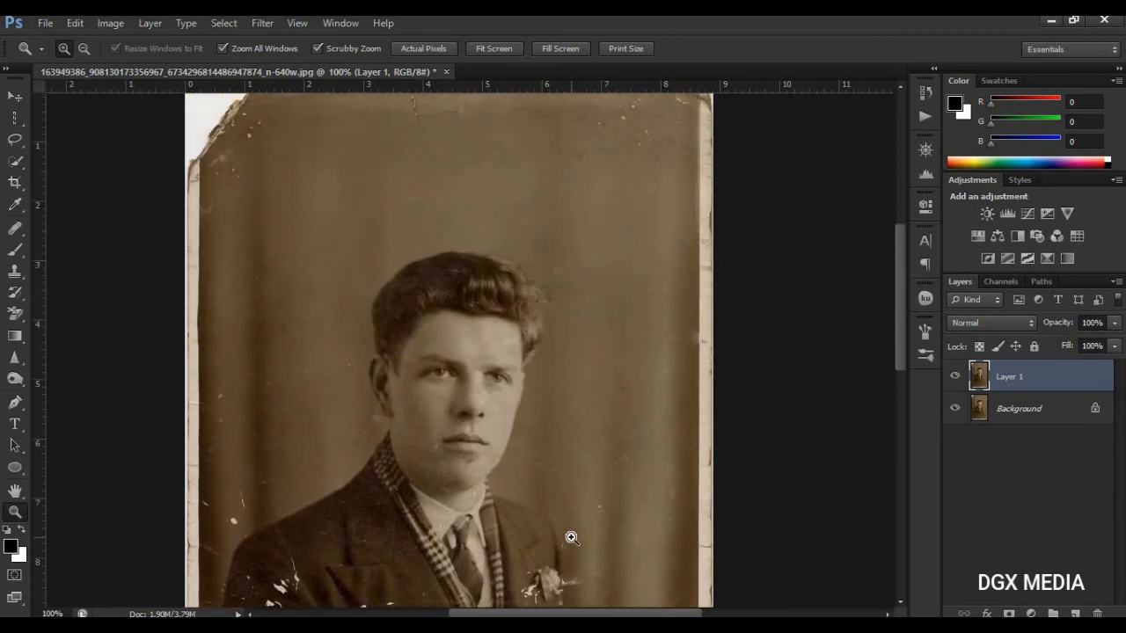
scroll(571, 537, up, 1)
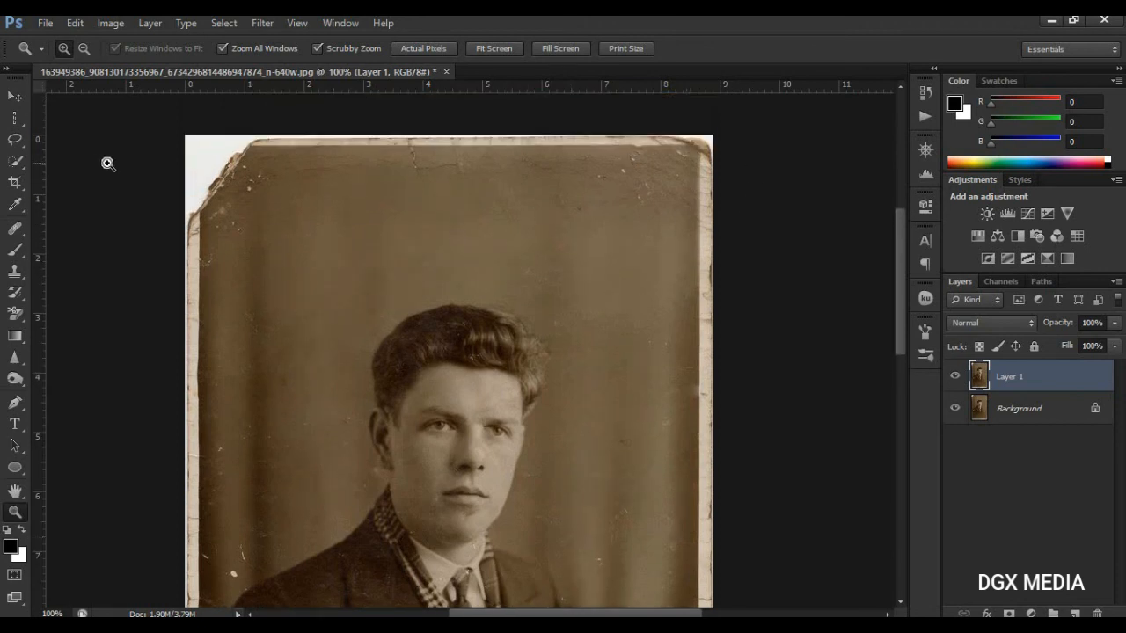
scroll(678, 356, down, 5)
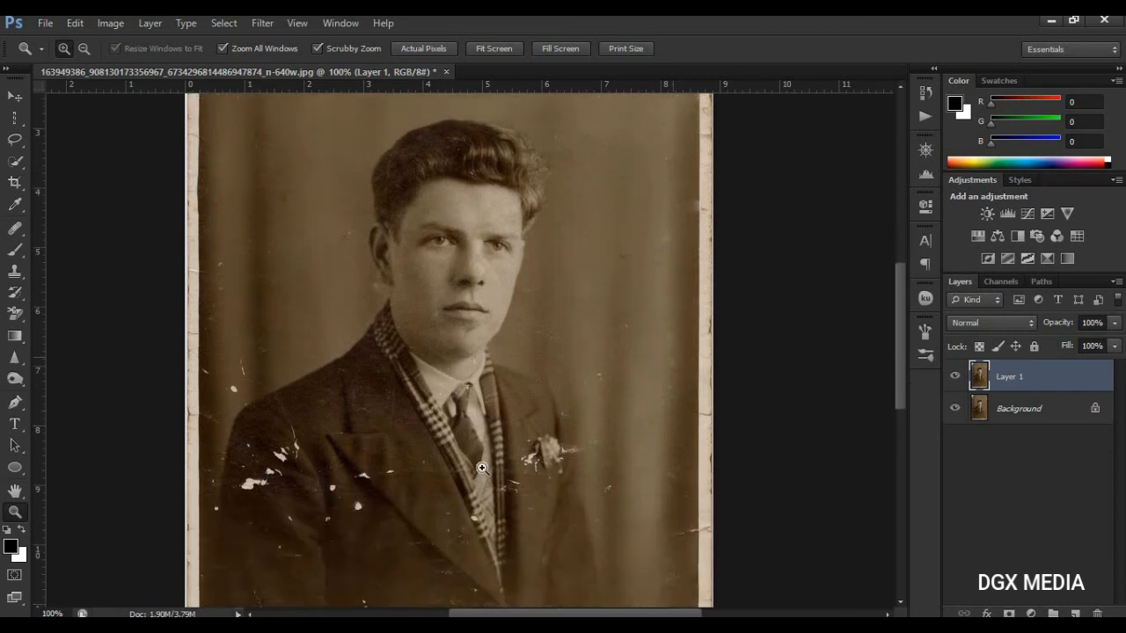
- Apply Auto Tone and Auto Color to the retouched portrait layer
click(109, 23)
click(149, 92)
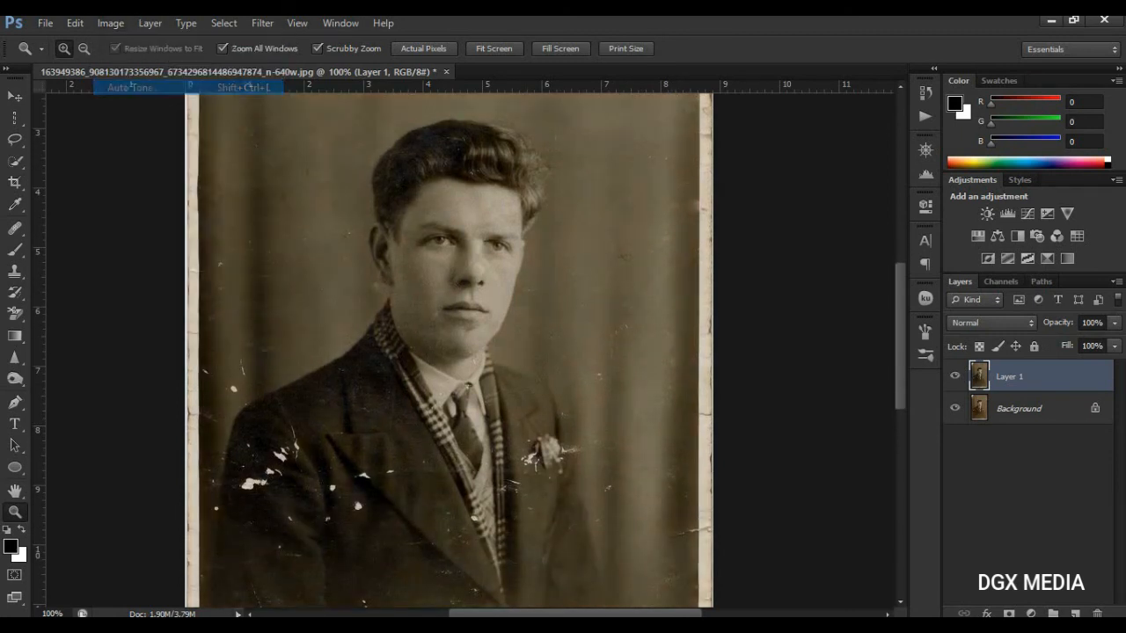
click(79, 24)
click(85, 29)
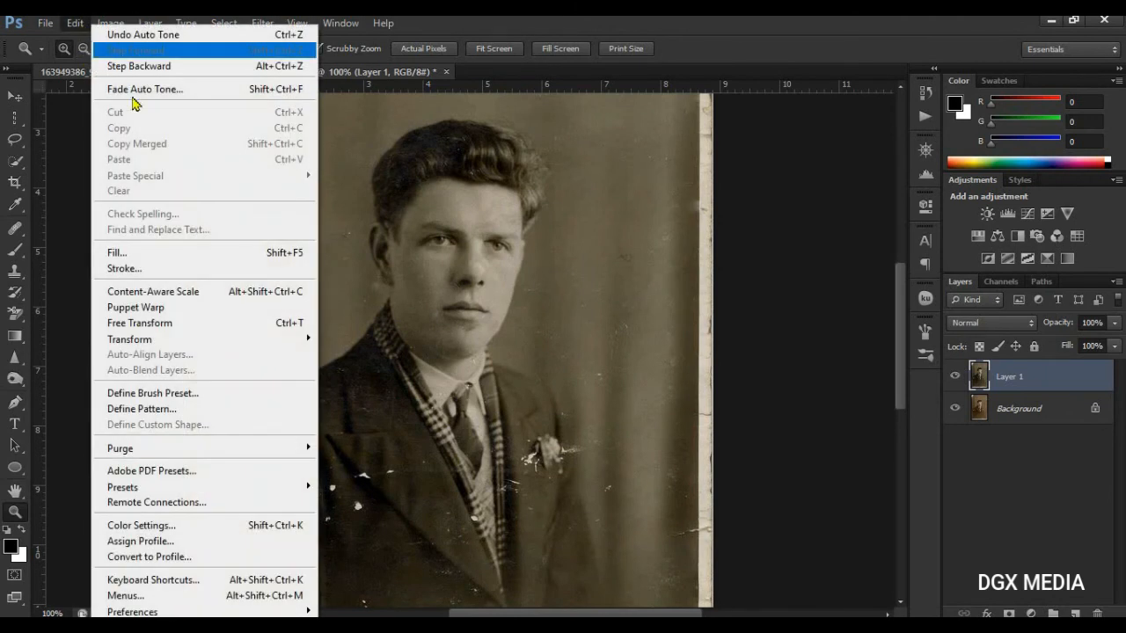
click(85, 30)
click(113, 23)
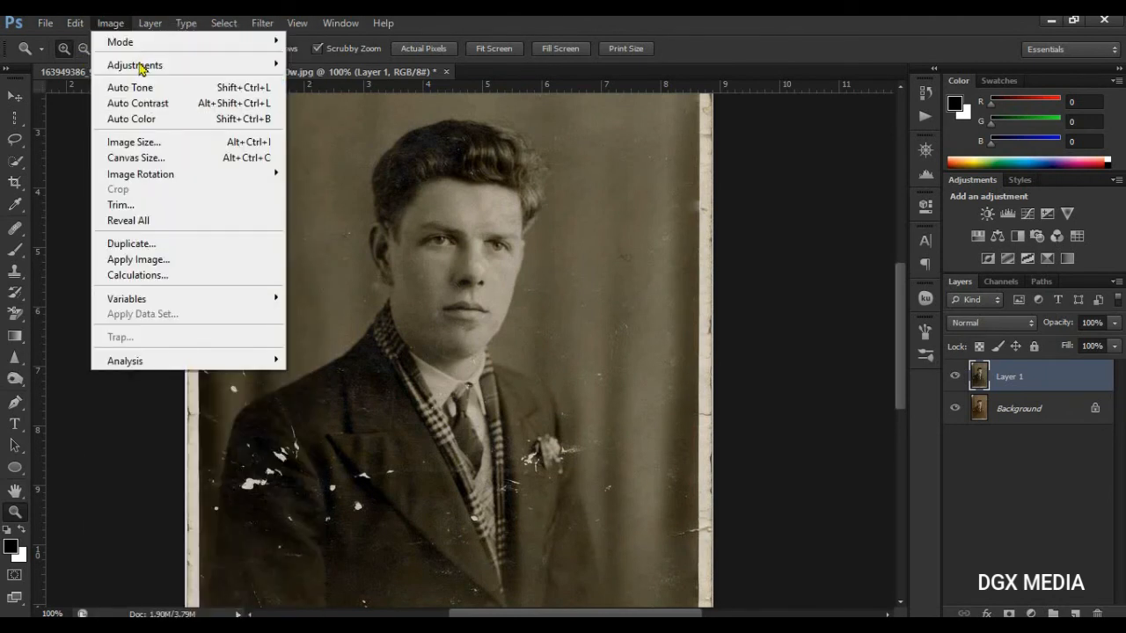
mouse_move(141, 65)
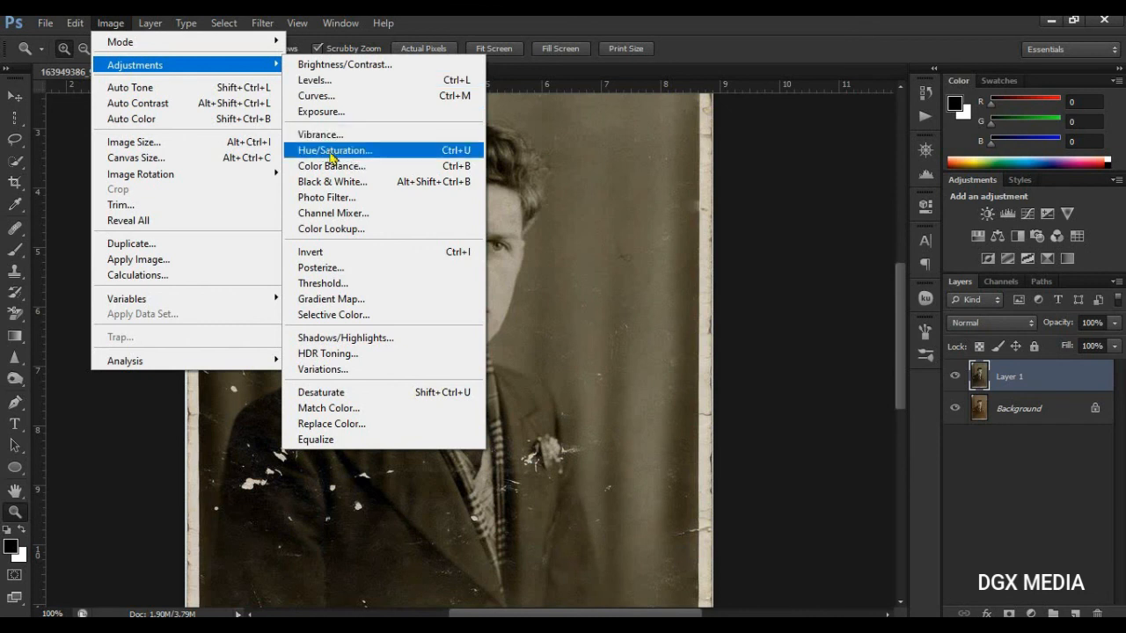
click(111, 23)
click(145, 117)
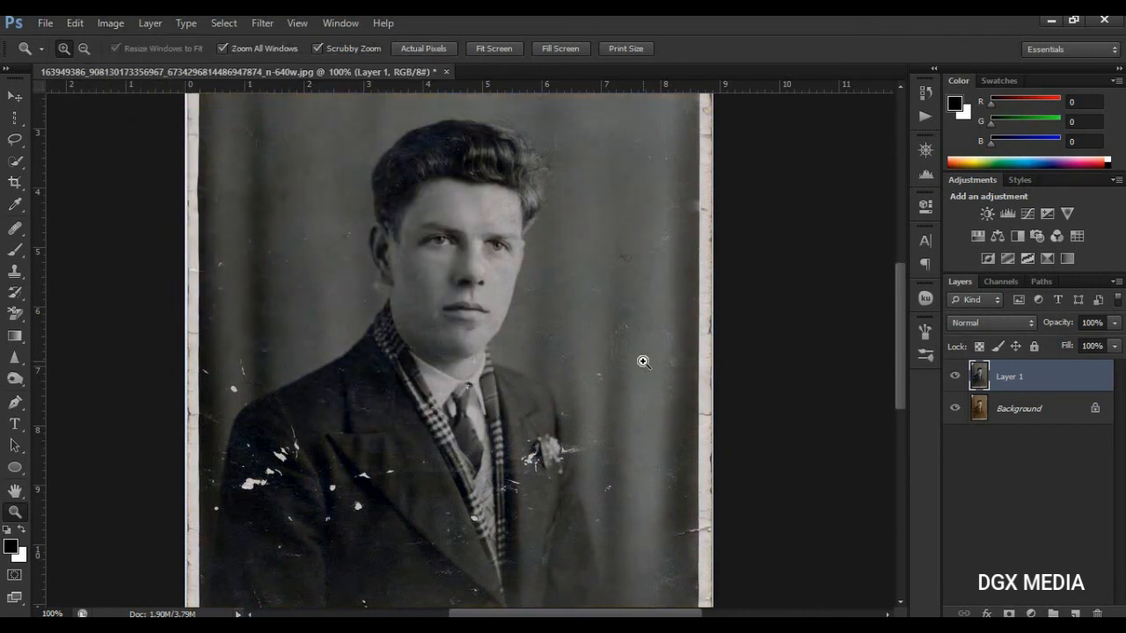
- Apply Auto Contrast, Auto Tone and a second Auto Contrast to the portrait layer
click(111, 23)
click(146, 101)
click(110, 23)
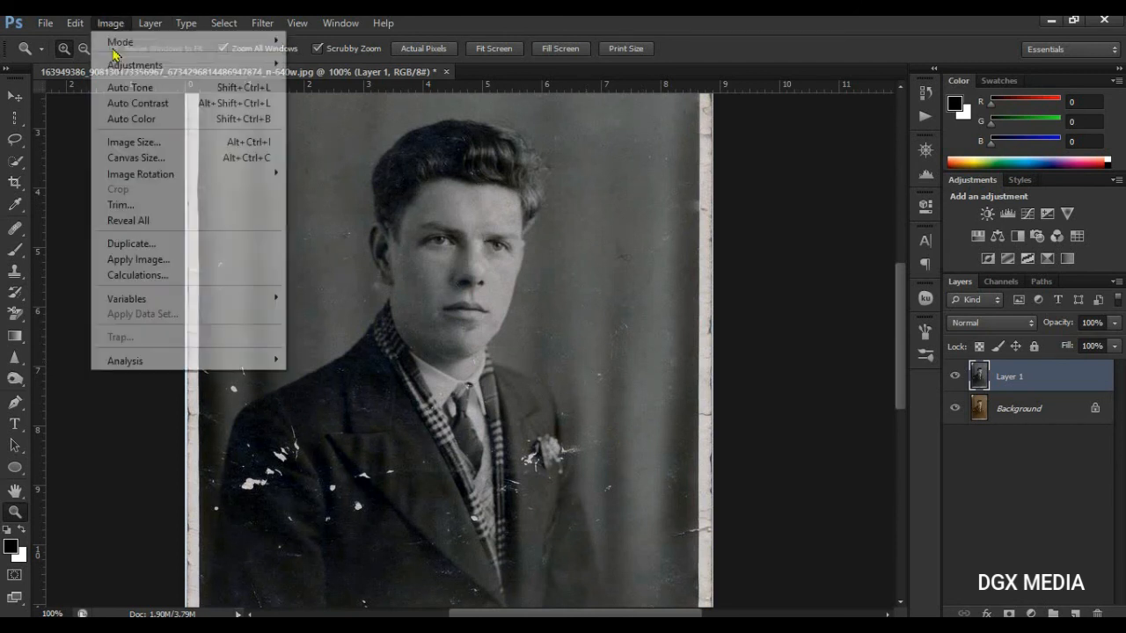
click(138, 89)
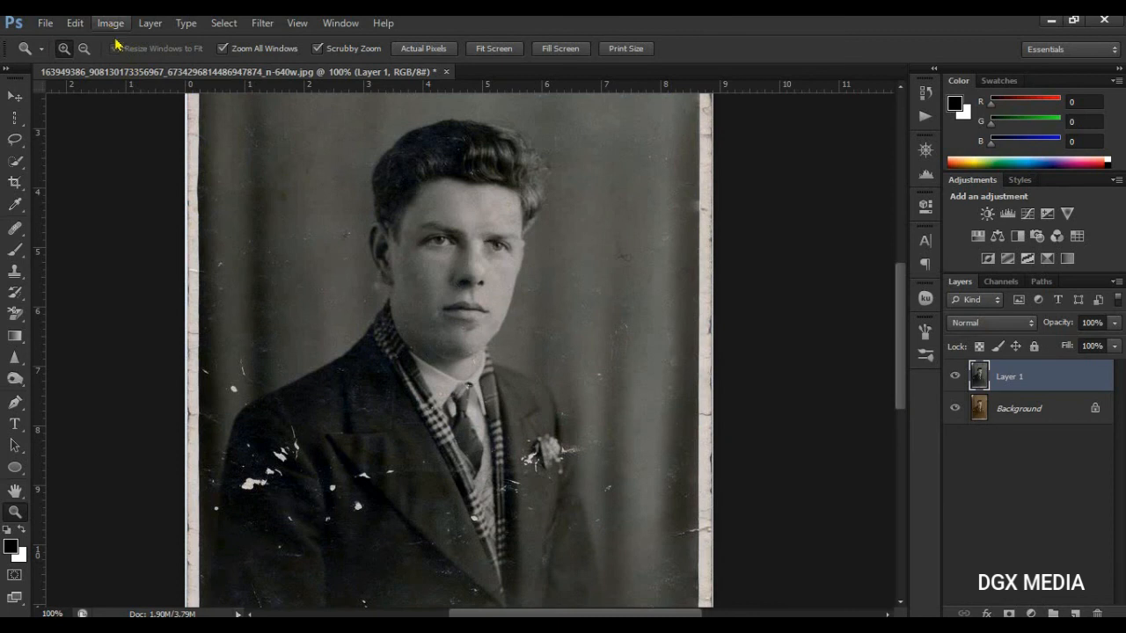
click(111, 22)
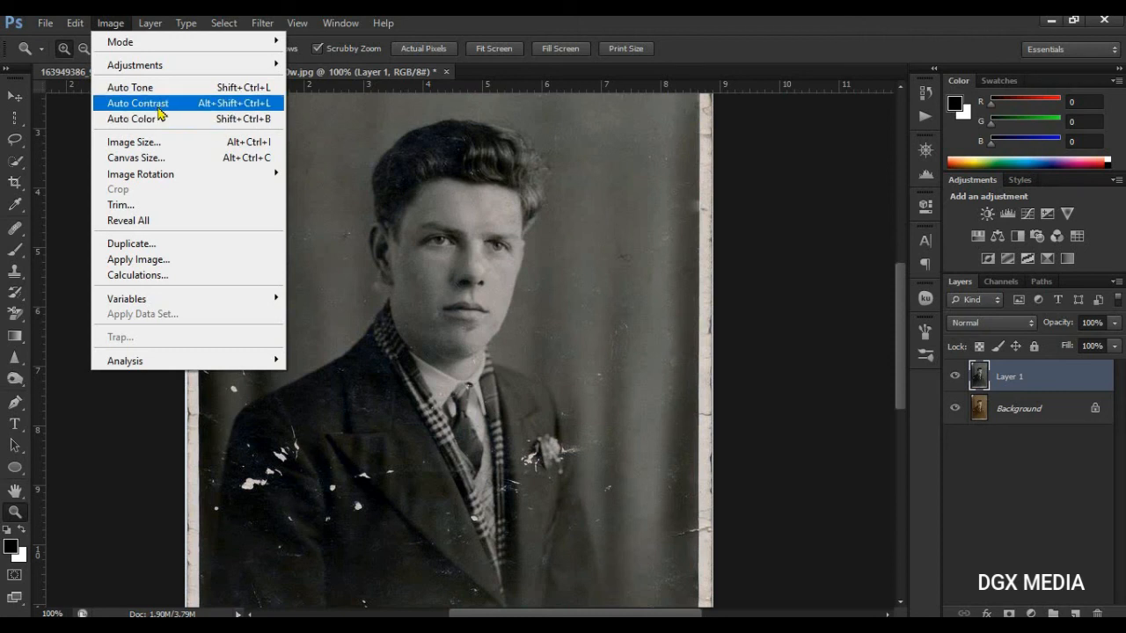
click(156, 105)
- Review the color-corrected portrait from the background and face down to the jacket
scroll(597, 445, down, 4)
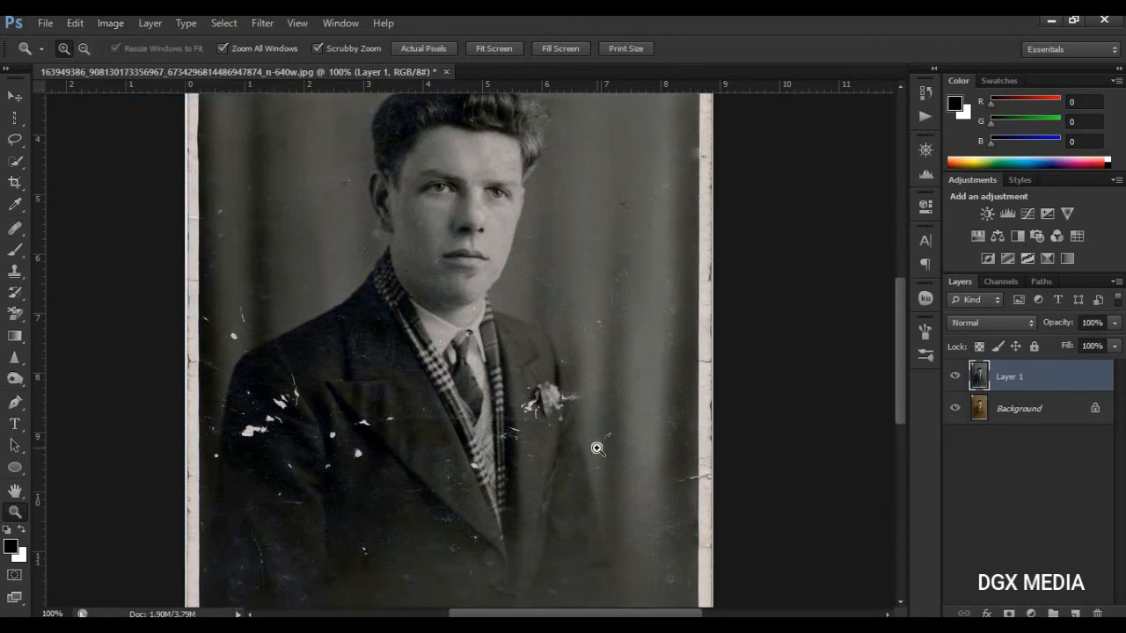
scroll(600, 443, up, 4)
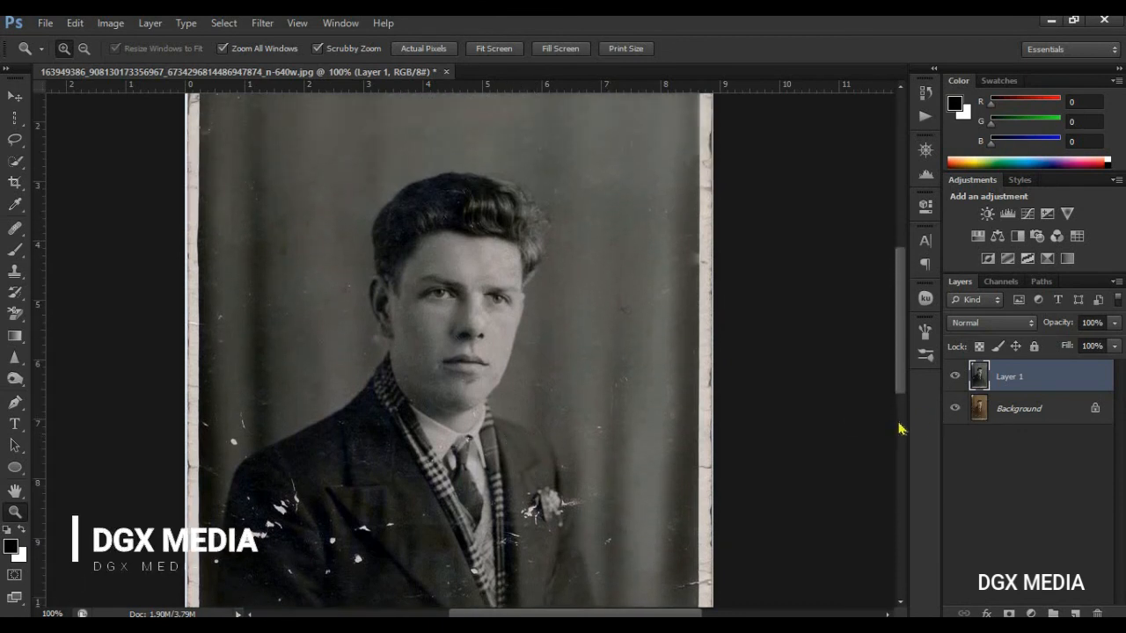
scroll(467, 426, down, 2)
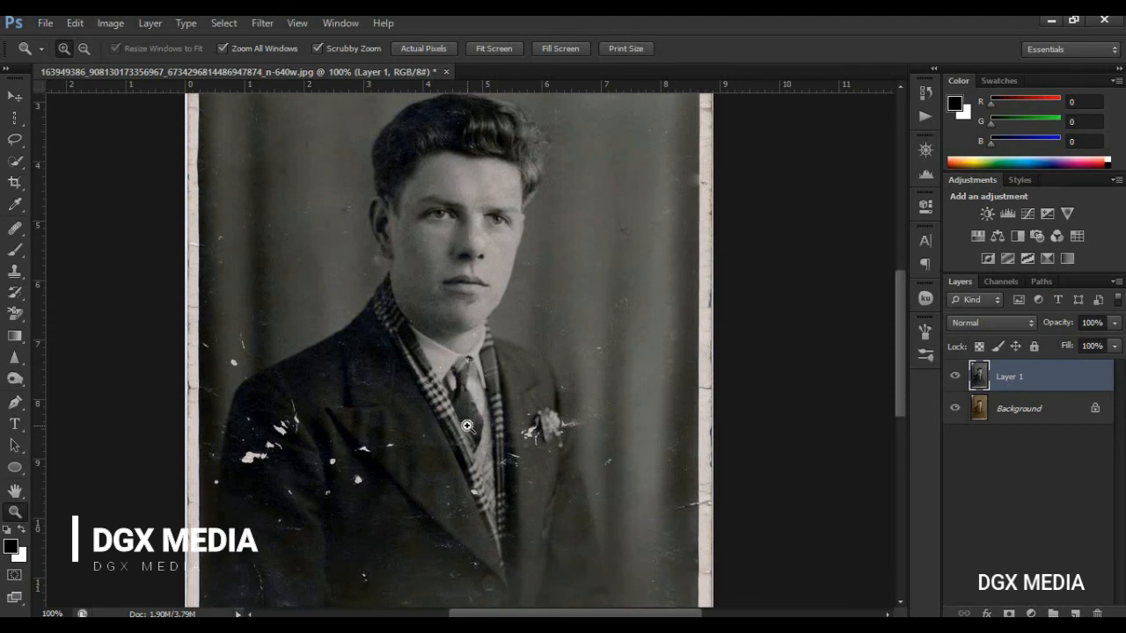
scroll(468, 427, down, 1)
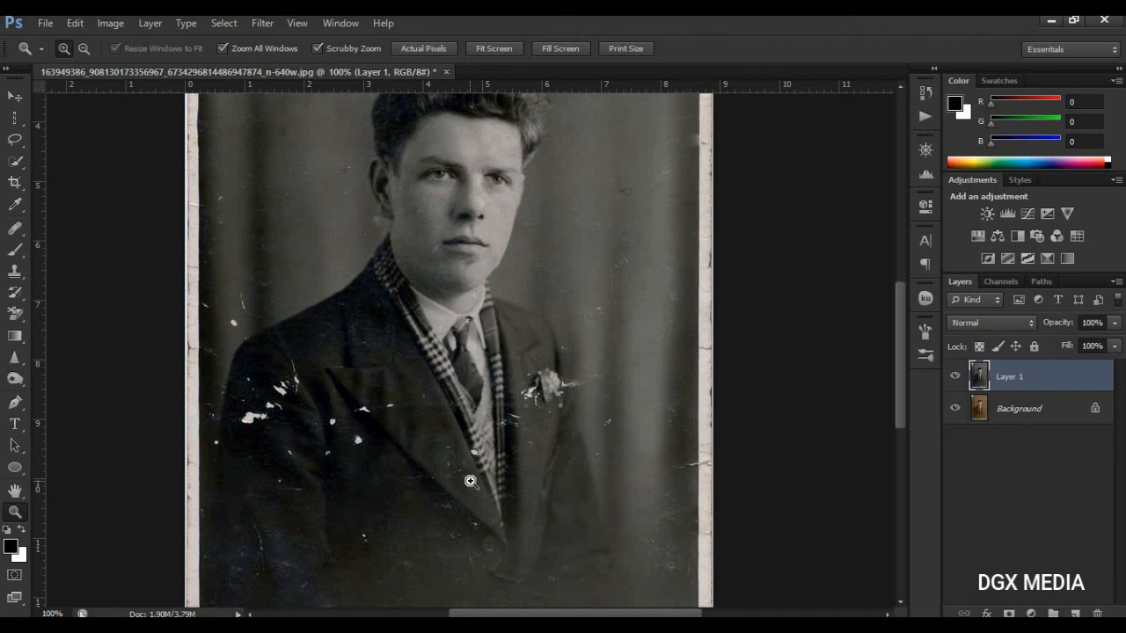
scroll(451, 464, up, 3)
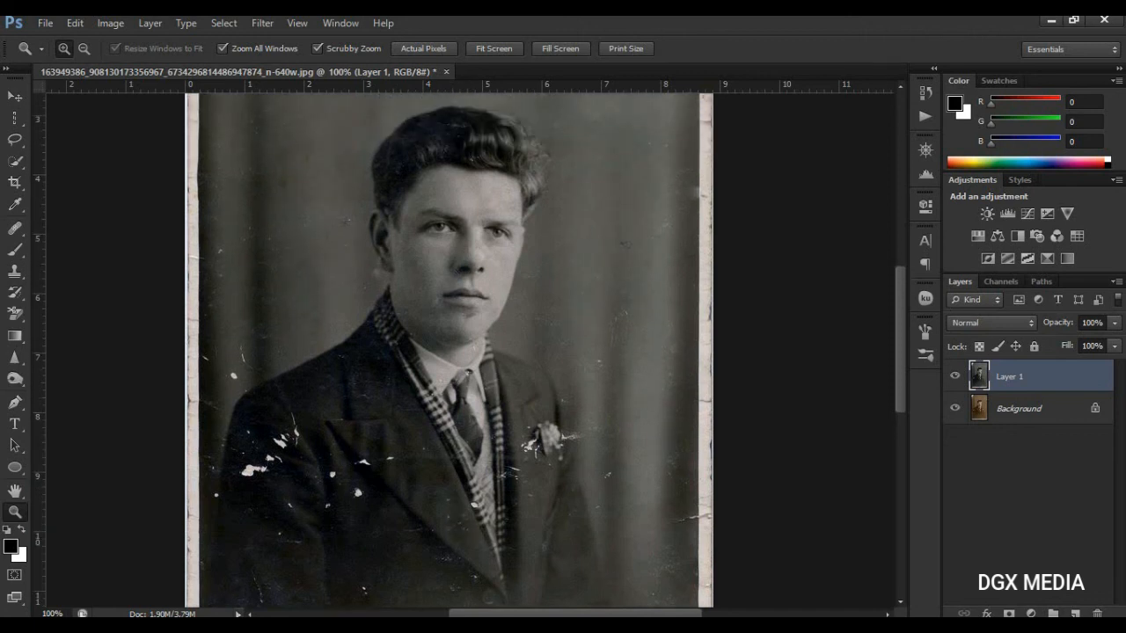
scroll(625, 263, up, 3)
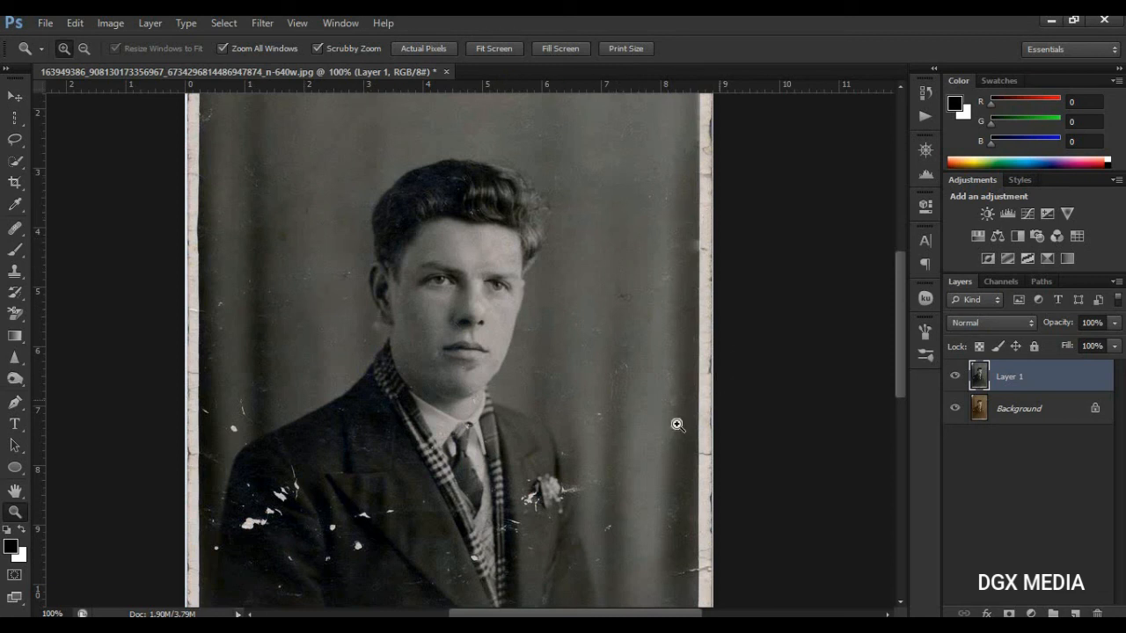
scroll(686, 418, down, 2)
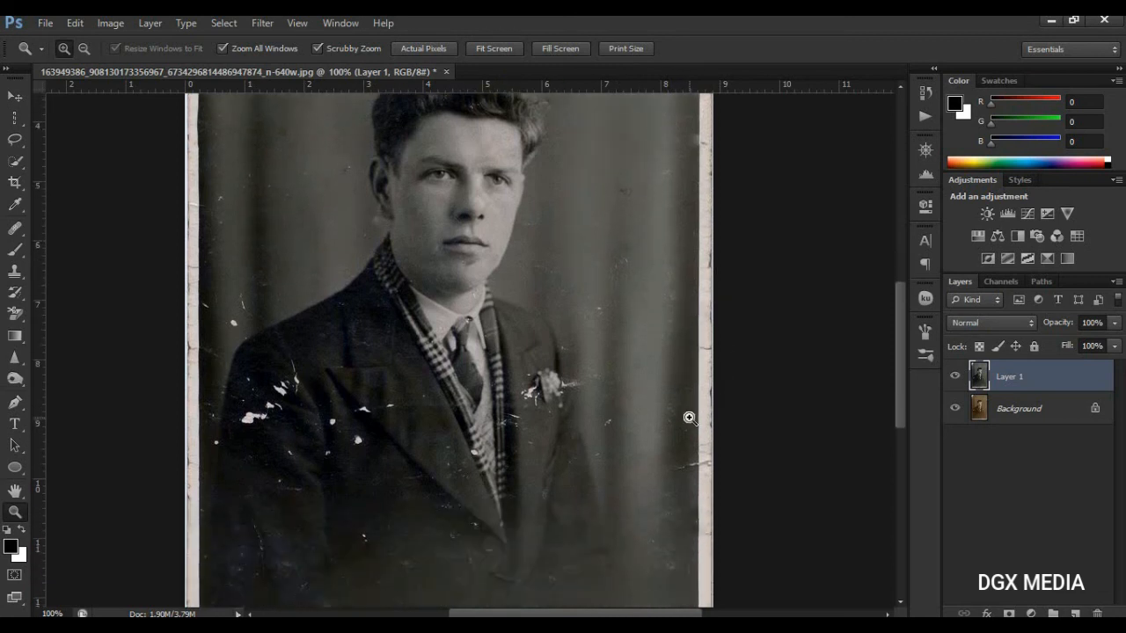
scroll(686, 420, down, 1)
scroll(662, 393, up, 4)
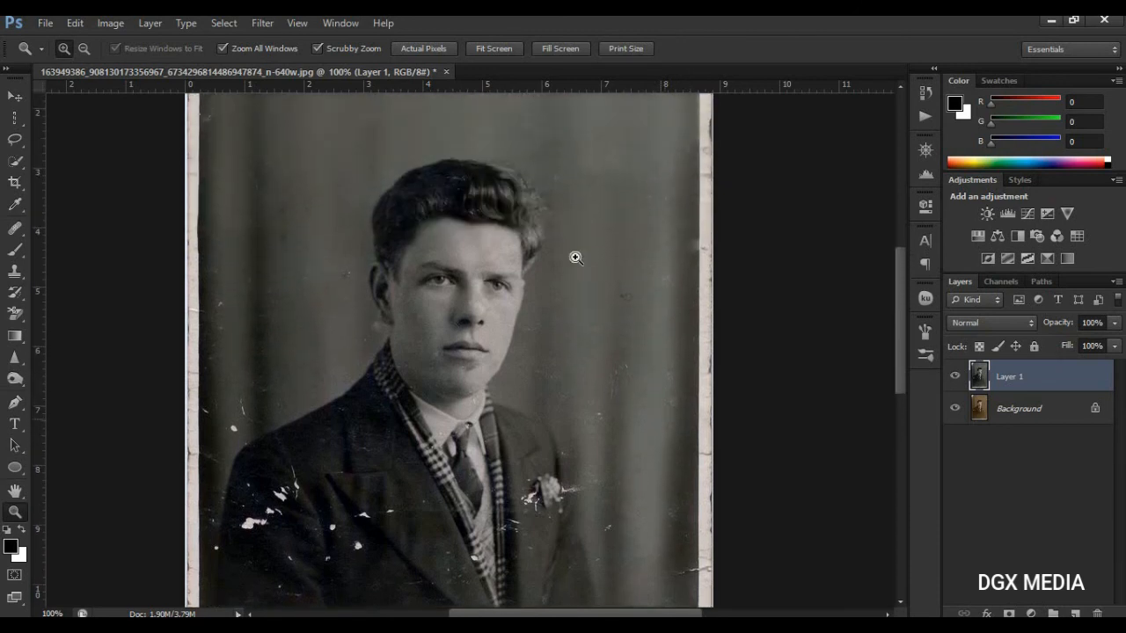
scroll(575, 258, up, 1)
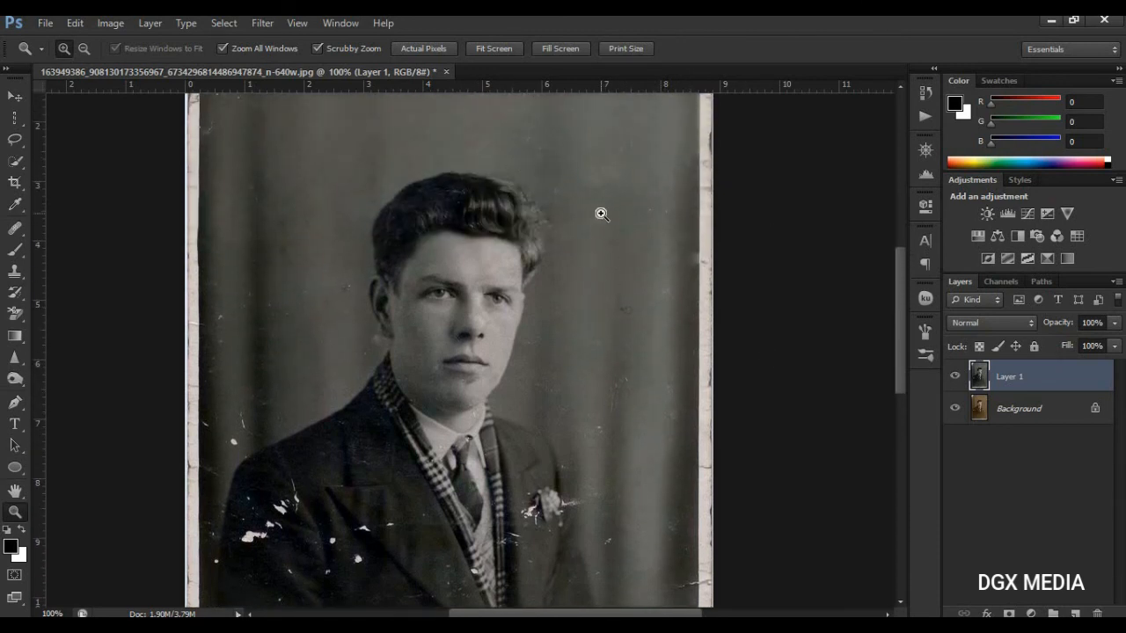
scroll(602, 214, up, 1)
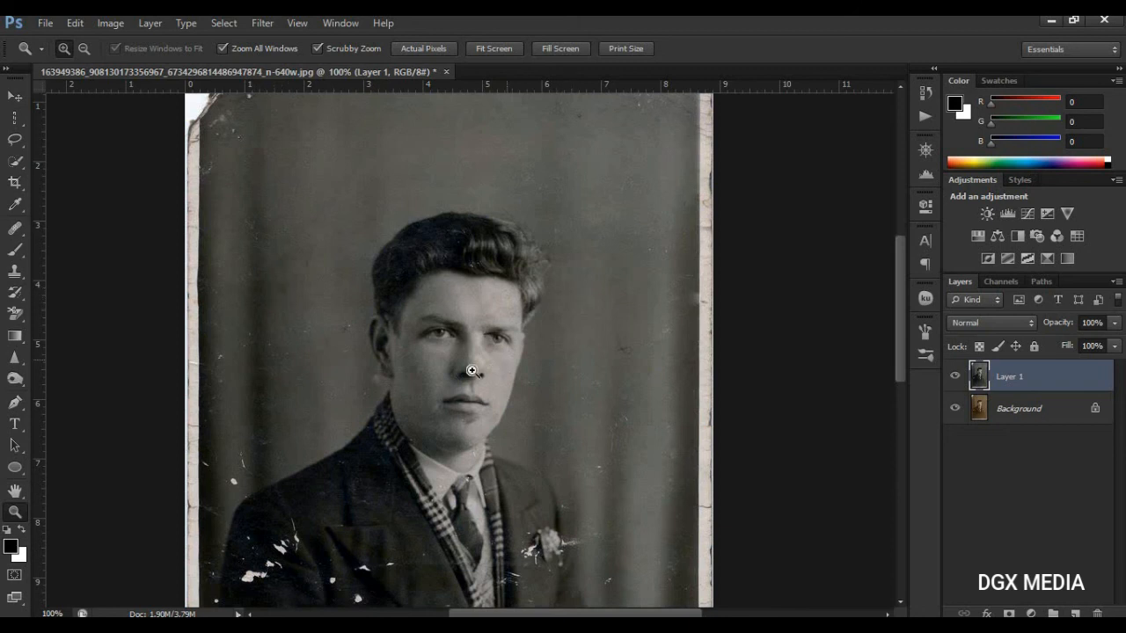
- Heal the specks and scratches on the backdrop left of the man's head and shoulder with the Spot Healing Brush at size 15
scroll(469, 370, down, 2)
scroll(496, 377, down, 4)
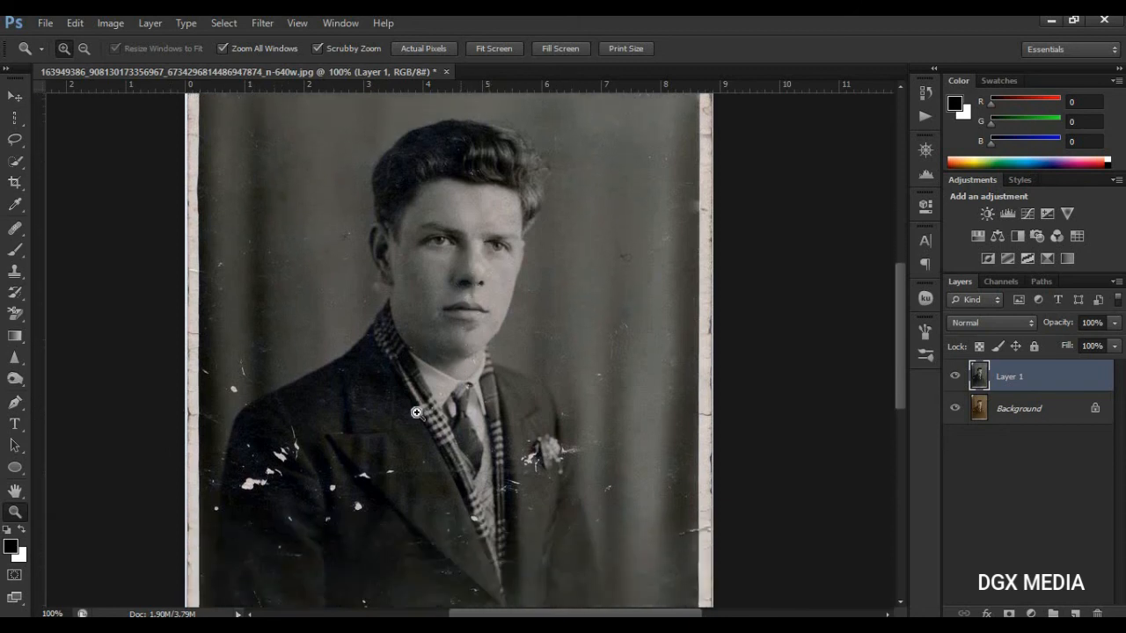
click(15, 271)
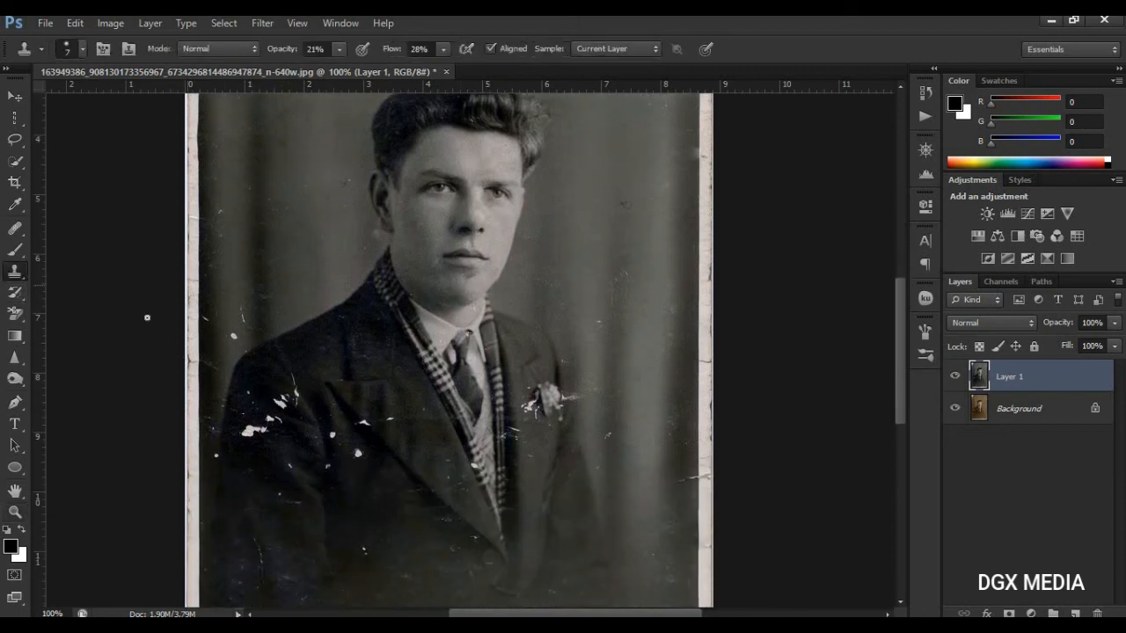
click(15, 228)
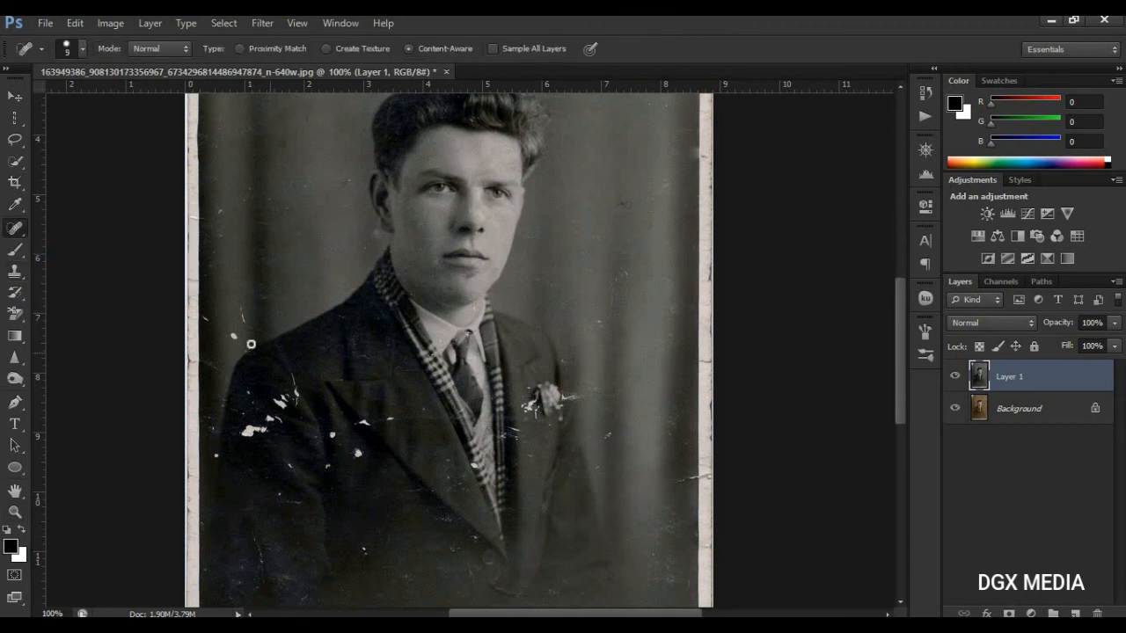
key(bracketright)
key(bracketright)
drag(302, 186, 350, 184)
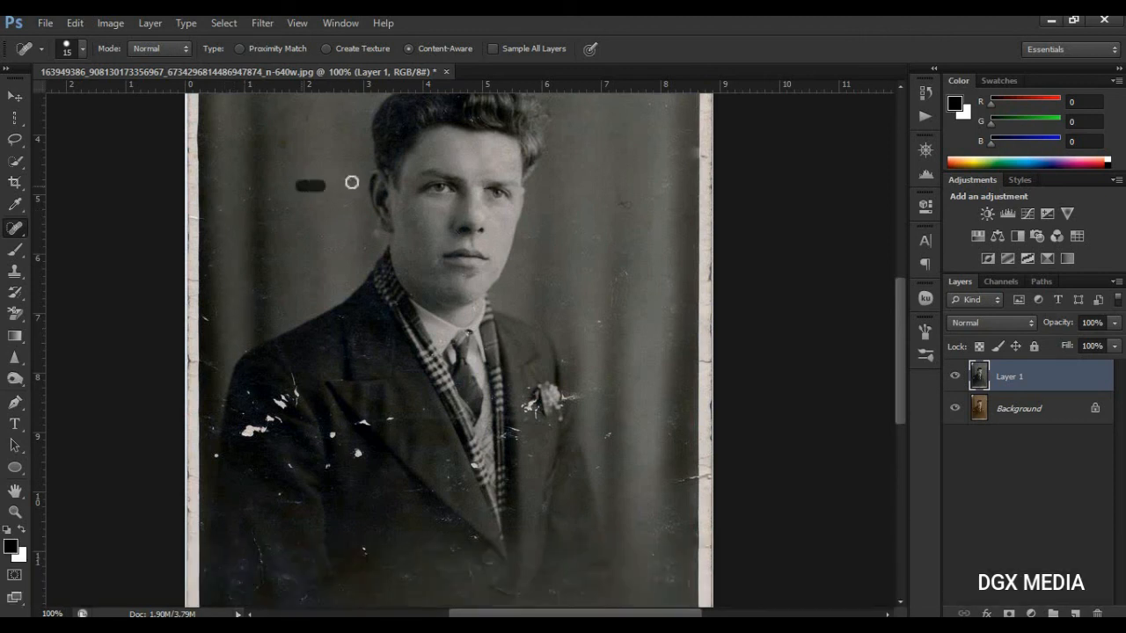
- Spot-heal the small blemishes on the backdrop to the right of the man's face and above his shoulder
click(601, 324)
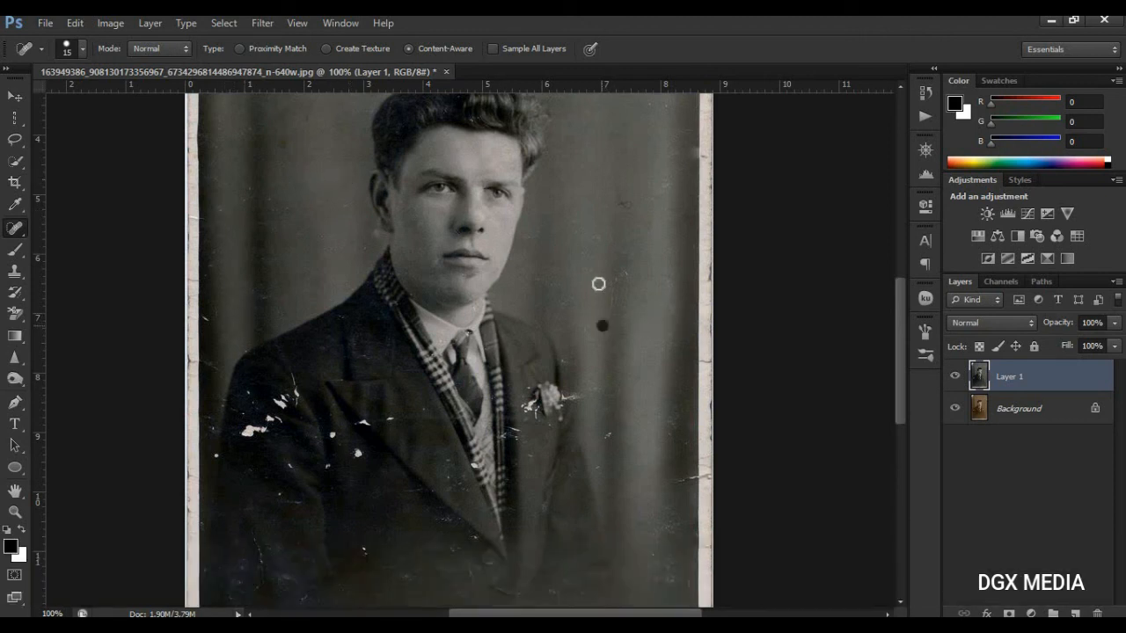
click(624, 269)
scroll(595, 410, up, 2)
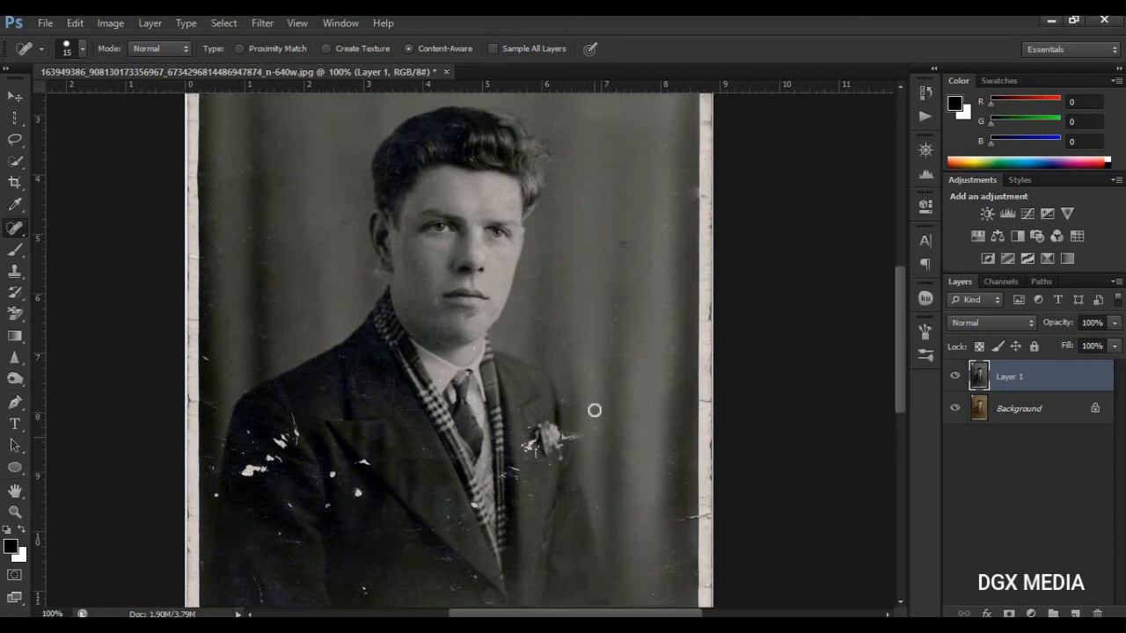
scroll(595, 410, up, 3)
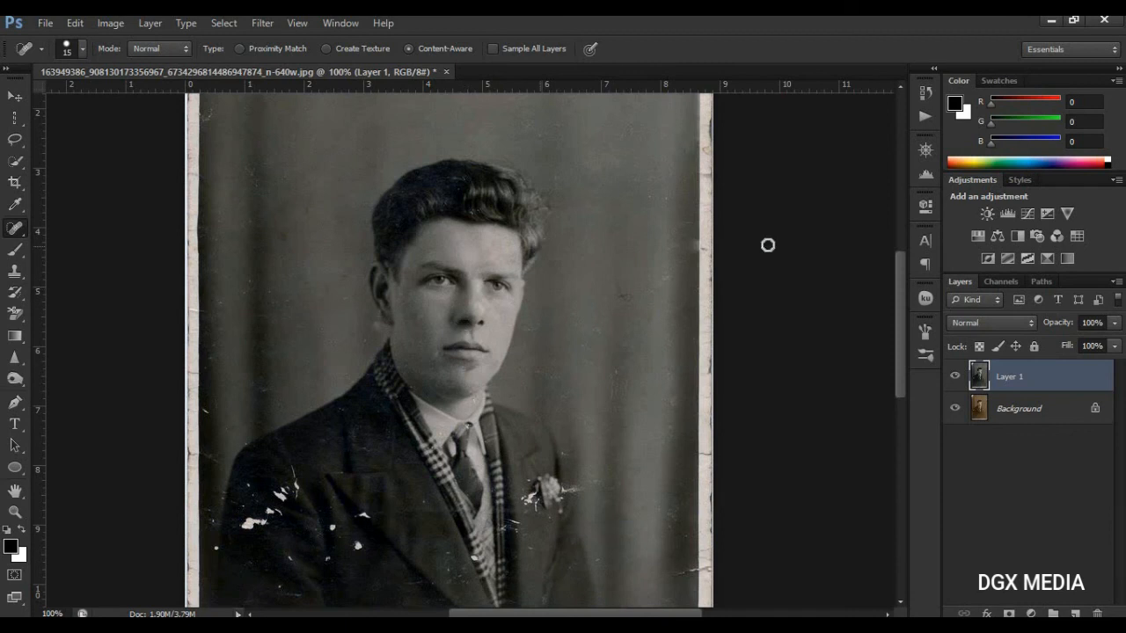